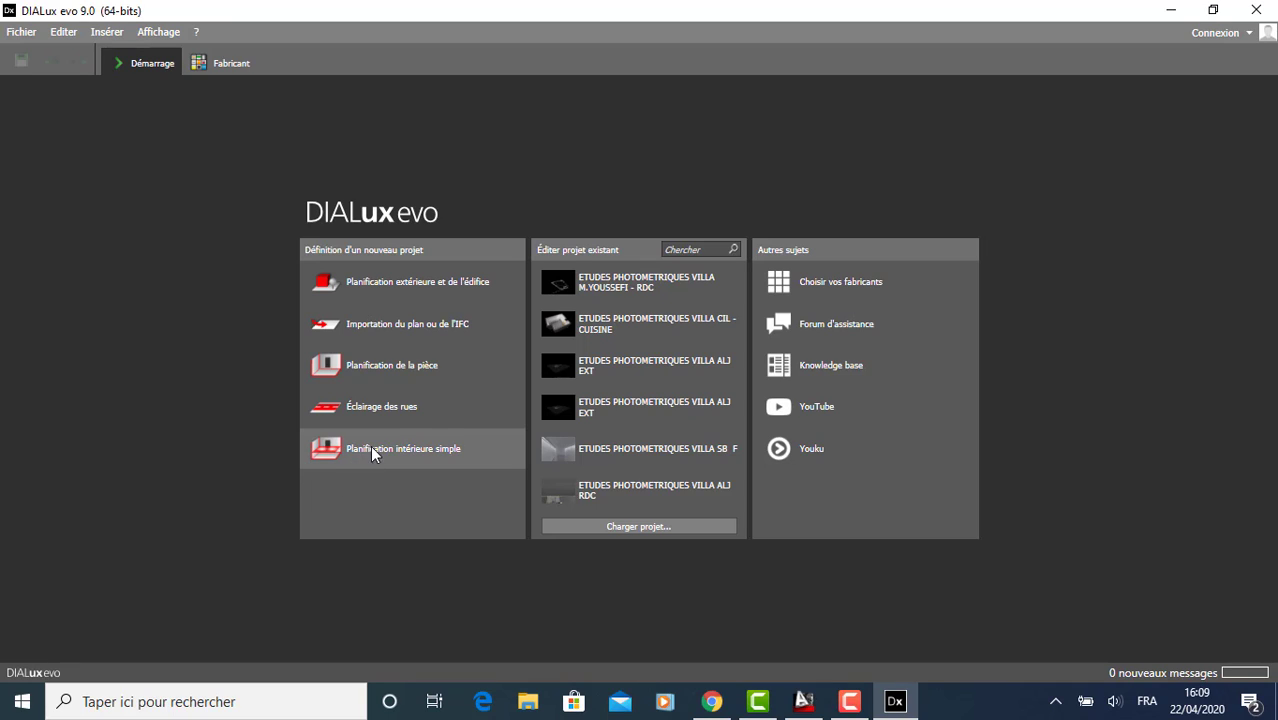
Start a new project by importing the EXEMPLE 1 DWG floor plan from the Bureau folder.
{"action": "left_click", "coordinate": [411, 326]}
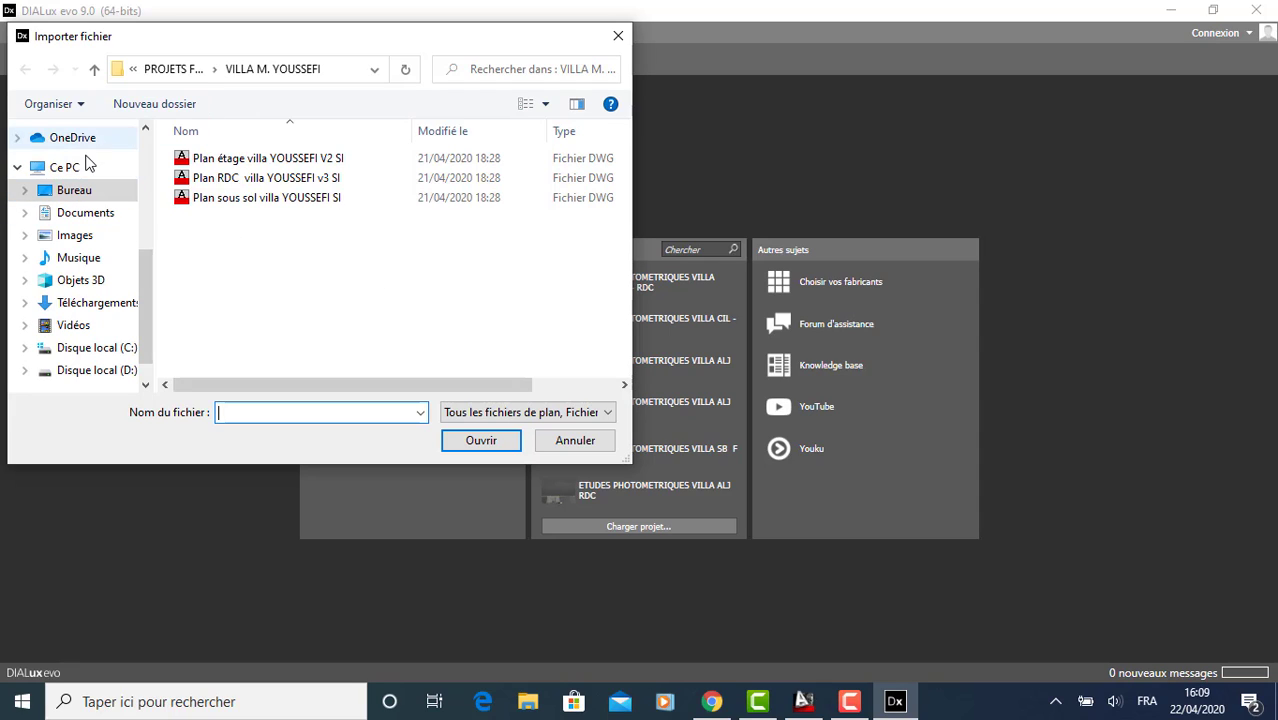
{"action": "left_click", "coordinate": [86, 168]}
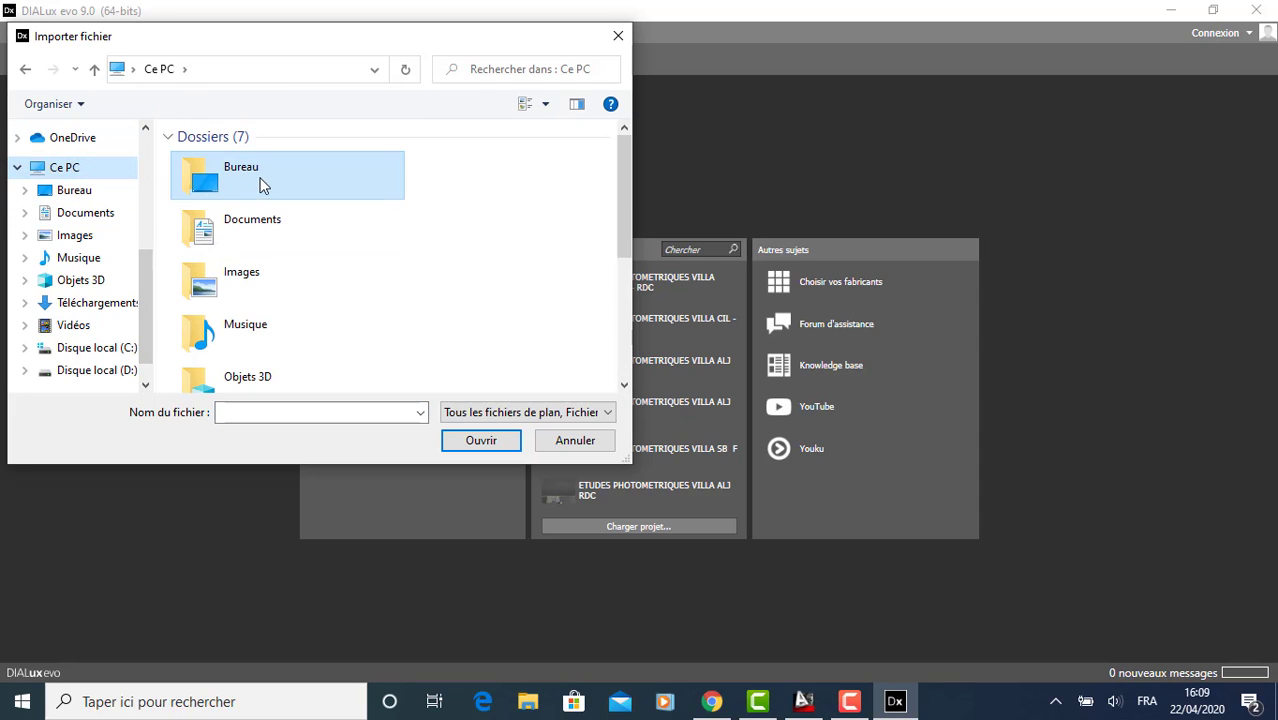
{"action": "double_click", "coordinate": [262, 185]}
{"action": "scroll", "coordinate": [350, 238], "scroll_direction": "down", "scroll_amount": 1}
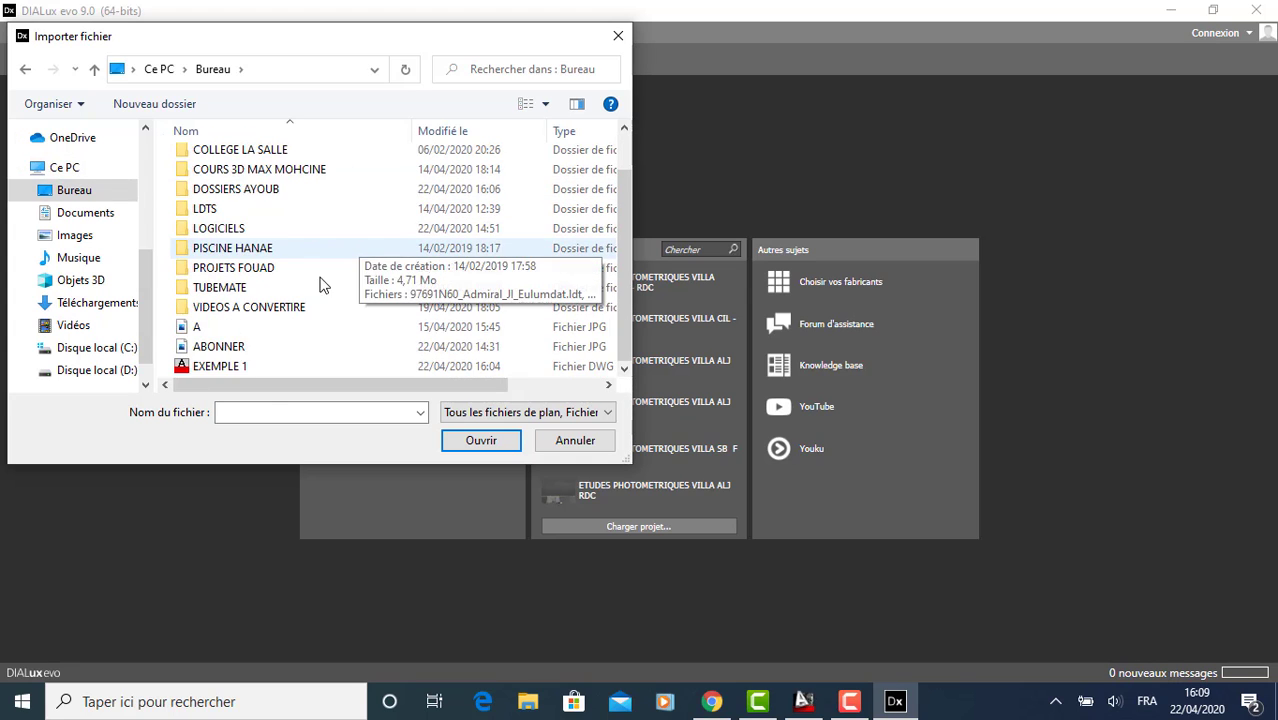
{"action": "double_click", "coordinate": [245, 366]}
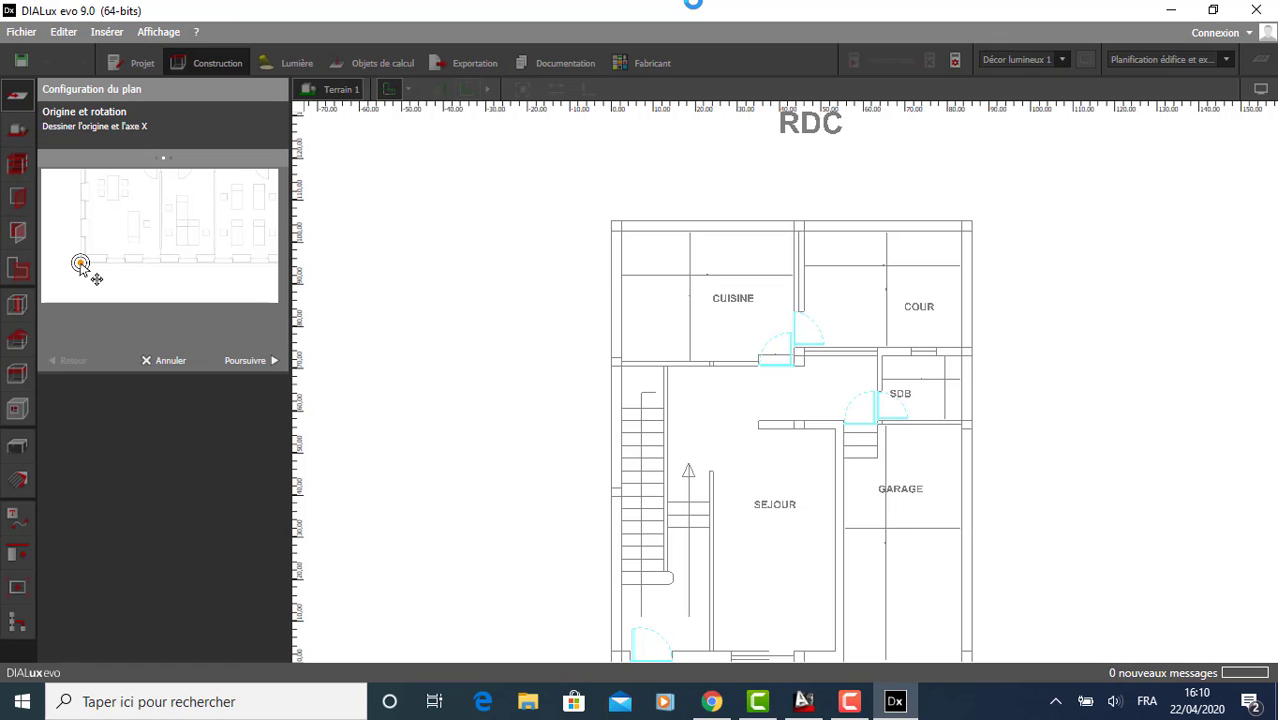
Configure the imported plan with the proposed origin and X axis and Centimètre as its unit, and finish the configuration.
{"action": "left_click", "coordinate": [80, 263]}
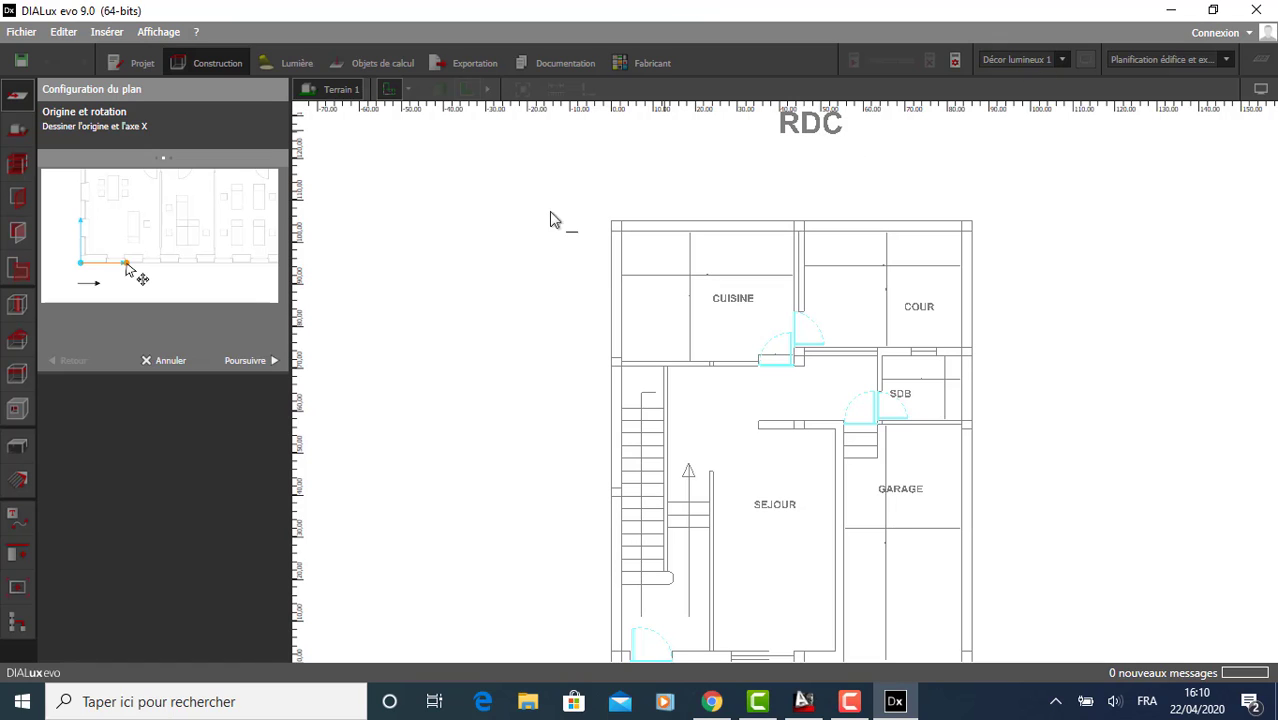
{"action": "left_click", "coordinate": [126, 264]}
{"action": "left_click", "coordinate": [246, 360]}
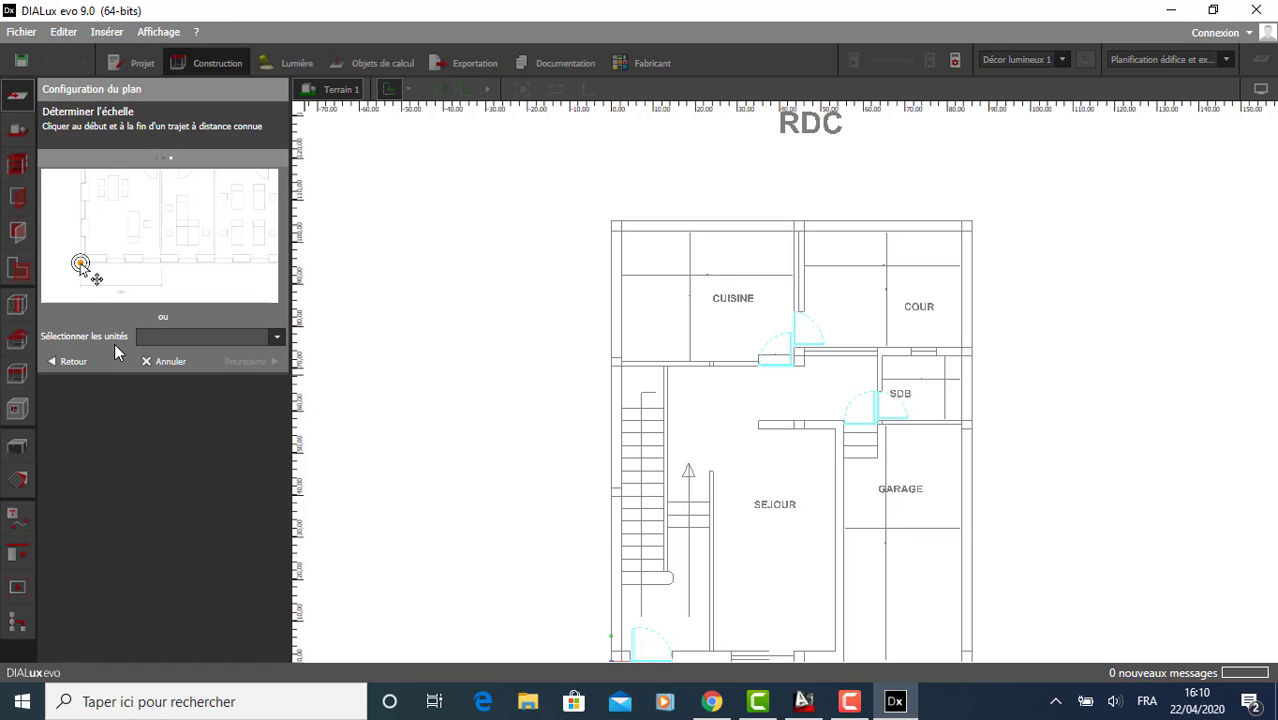
{"action": "left_click", "coordinate": [277, 338]}
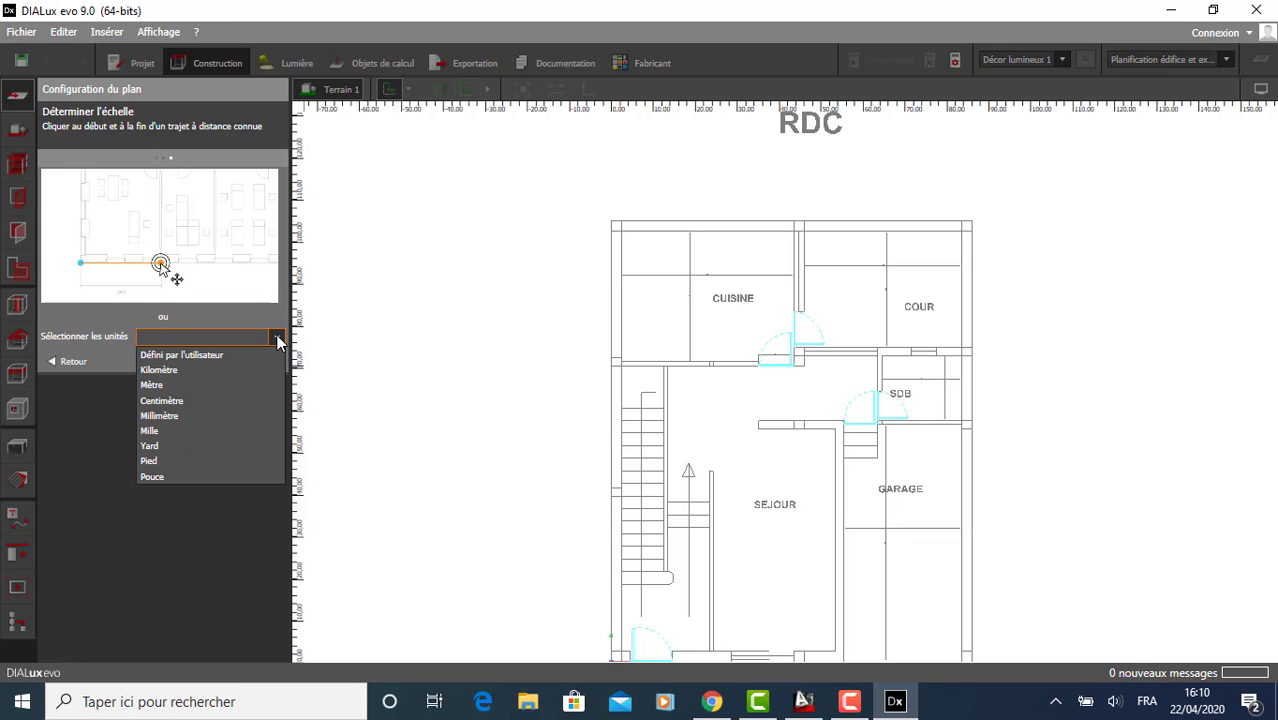
{"action": "left_click", "coordinate": [182, 402]}
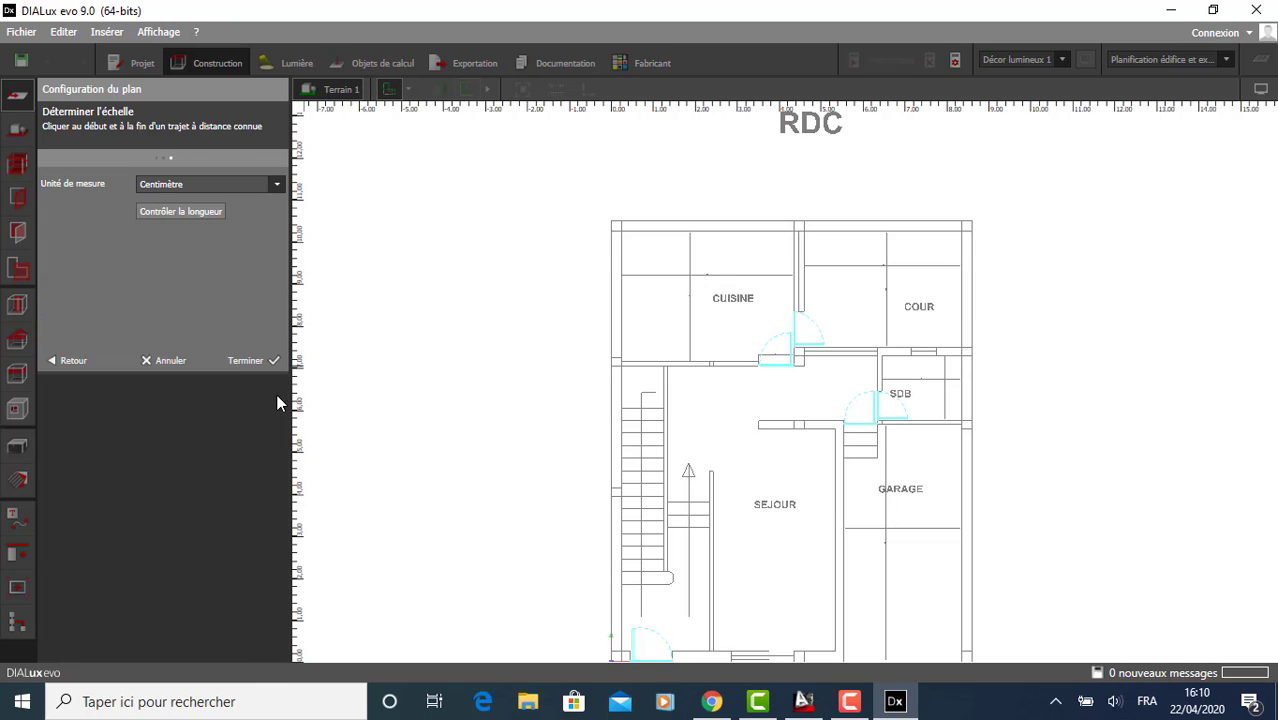
{"action": "left_click", "coordinate": [247, 360]}
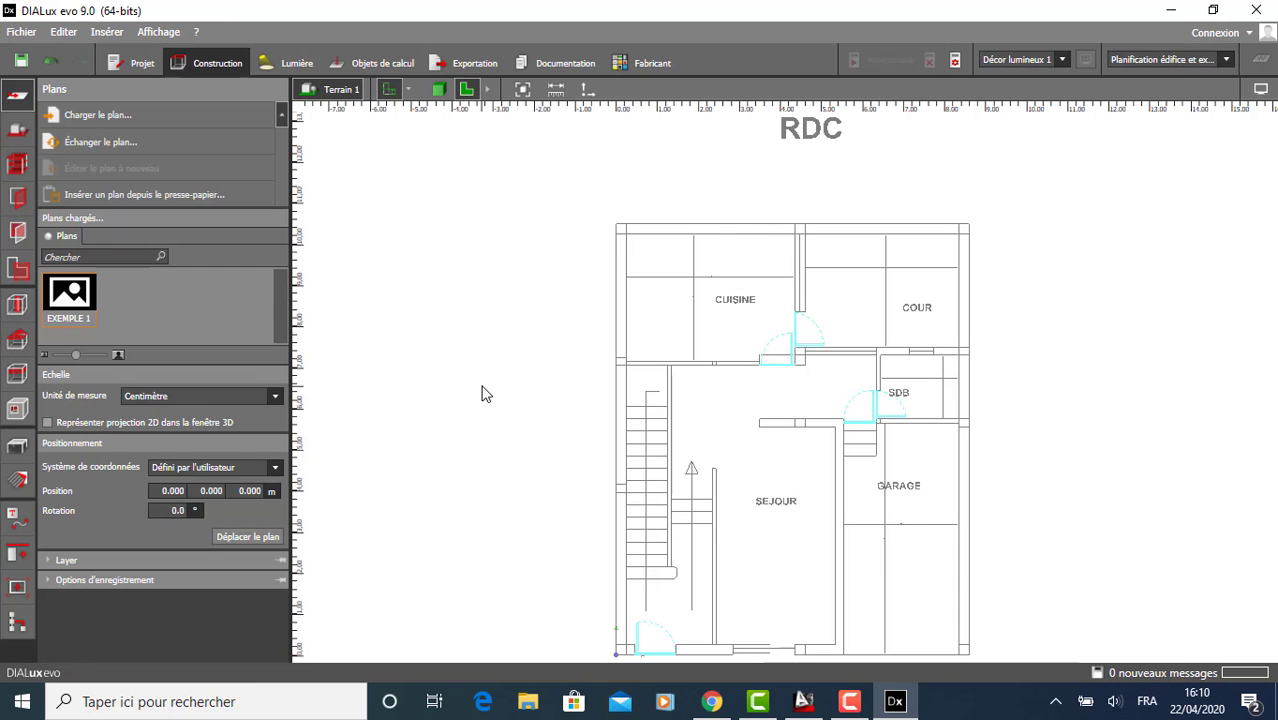
{"action": "scroll", "coordinate": [730, 290], "scroll_direction": "down", "scroll_amount": 3}
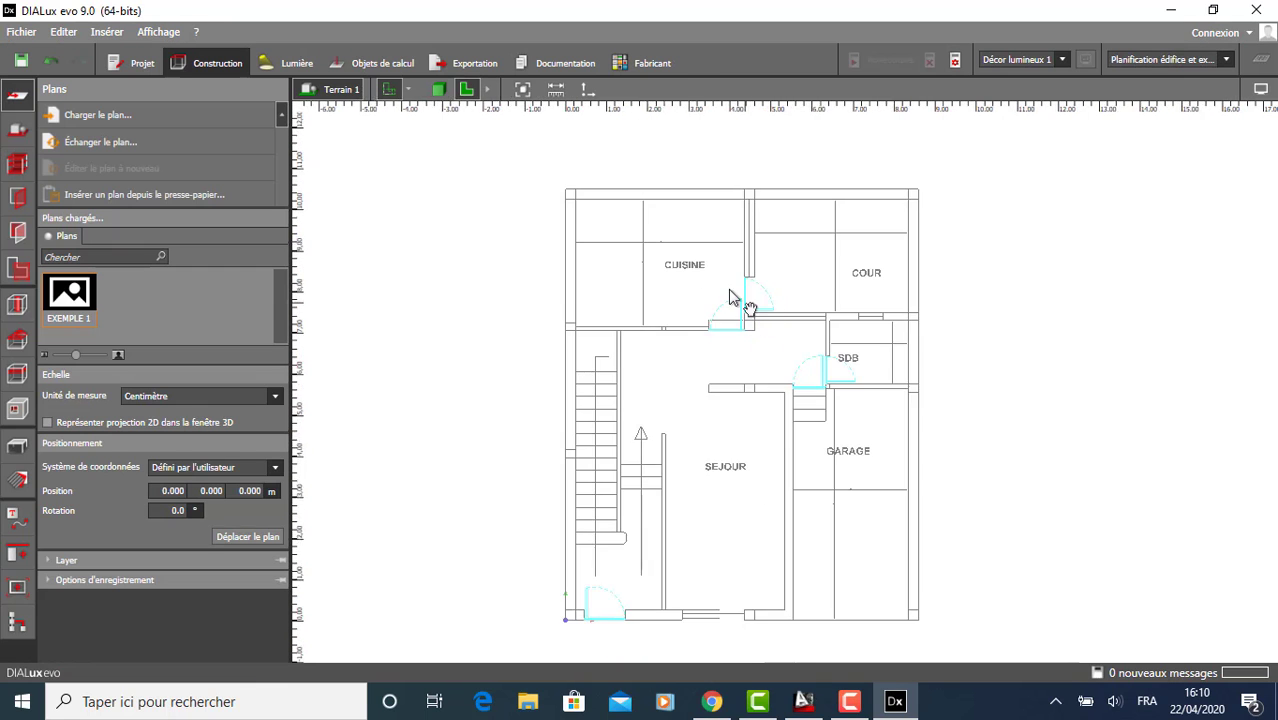
{"action": "scroll", "coordinate": [744, 264], "scroll_direction": "down", "scroll_amount": 1}
{"action": "middle_click_drag", "start_coordinate": [744, 265], "coordinate": [750, 321]}
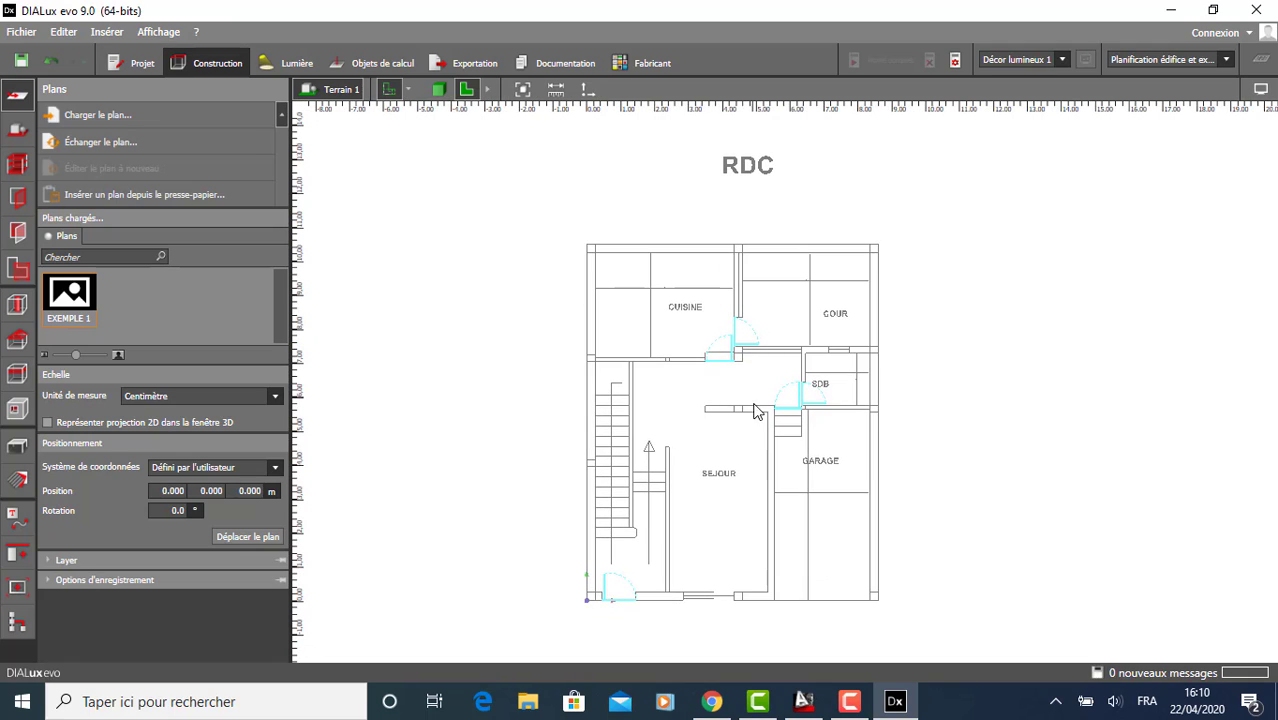
Open EXEMPLE 1.dwg in AutoCAD, accepting the educational version notices, to compare the original drawing with the plan imported in DIALux evo.
{"action": "left_click", "coordinate": [805, 700]}
{"action": "left_click", "coordinate": [1167, 12]}
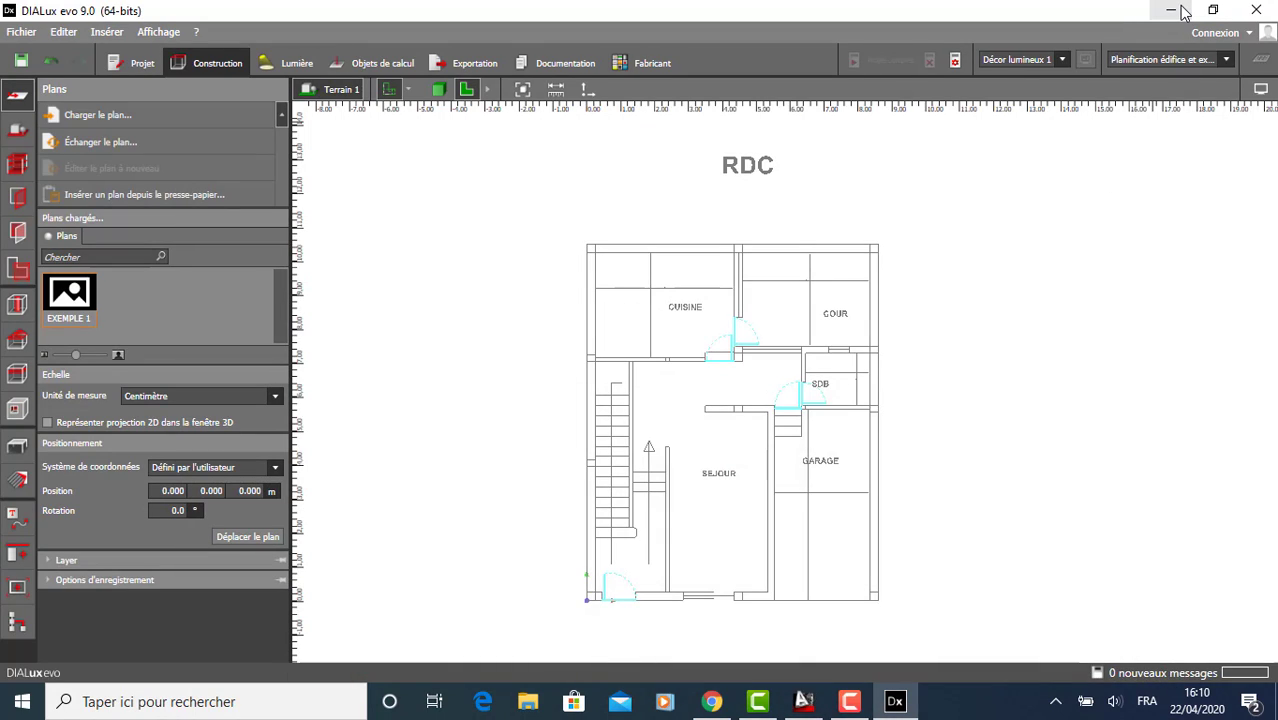
{"action": "left_click", "coordinate": [1172, 10]}
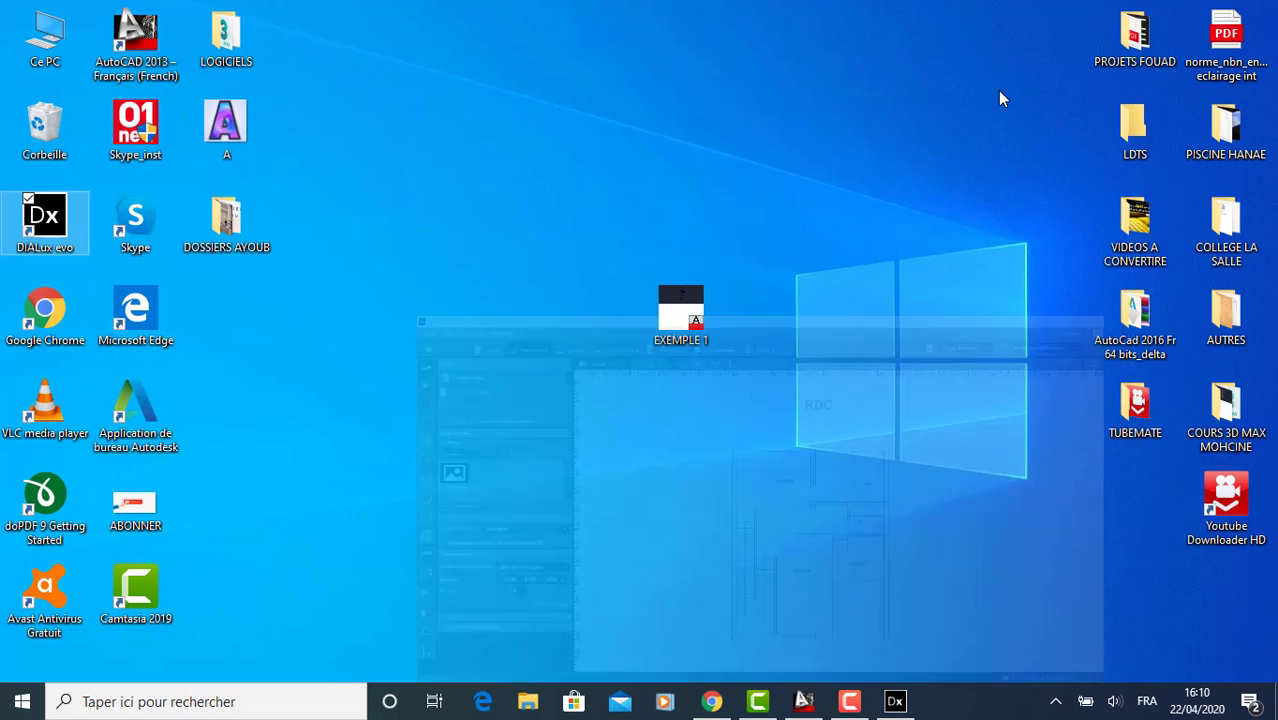
{"action": "double_click", "coordinate": [654, 341]}
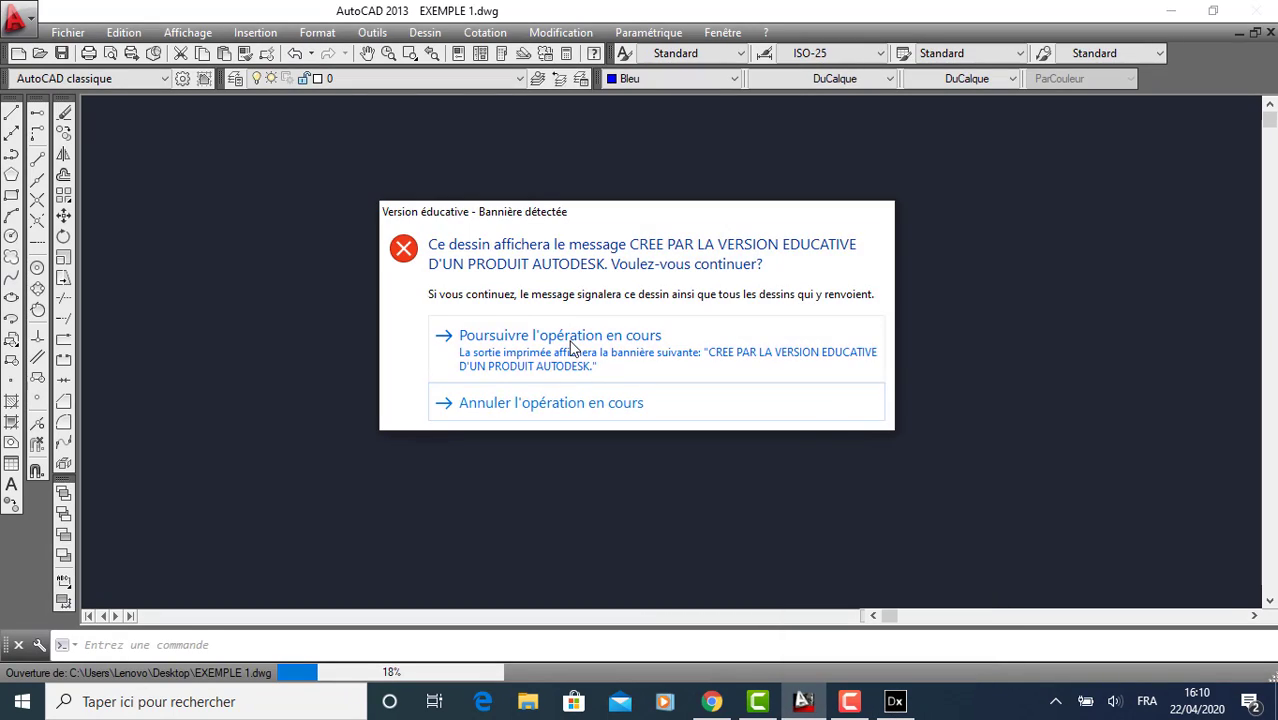
{"action": "left_click", "coordinate": [569, 347]}
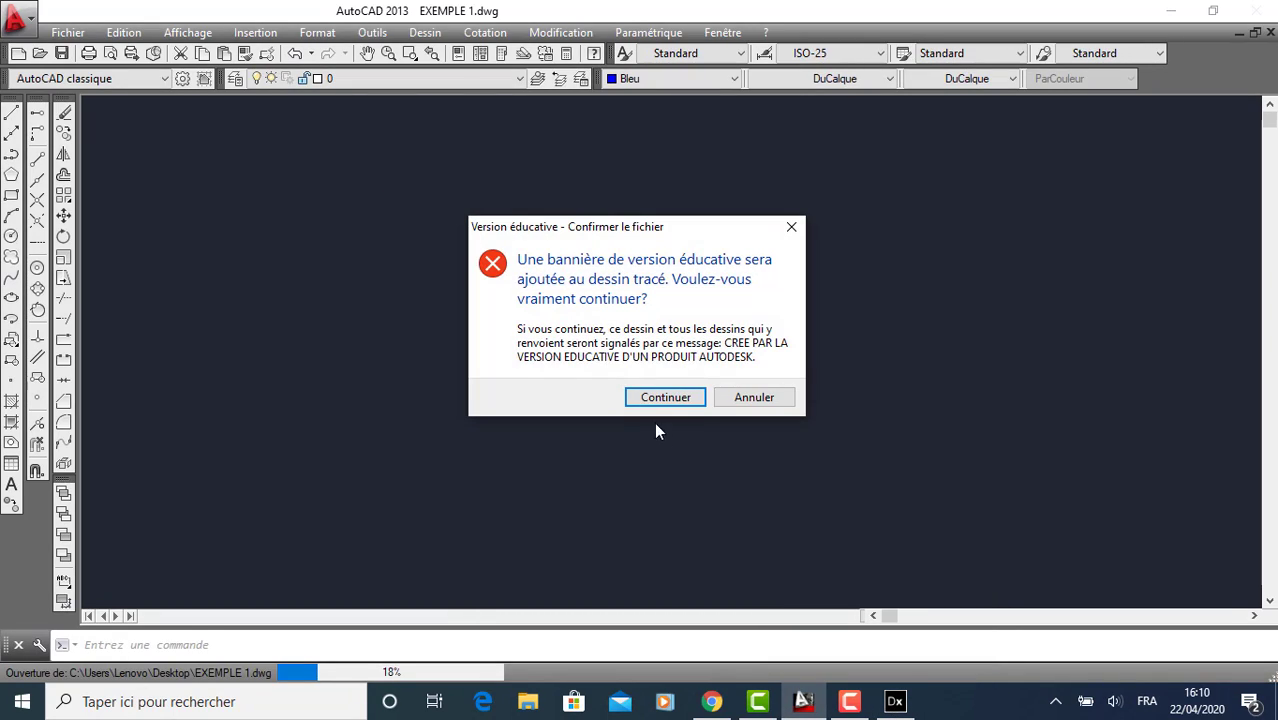
{"action": "left_click", "coordinate": [661, 395]}
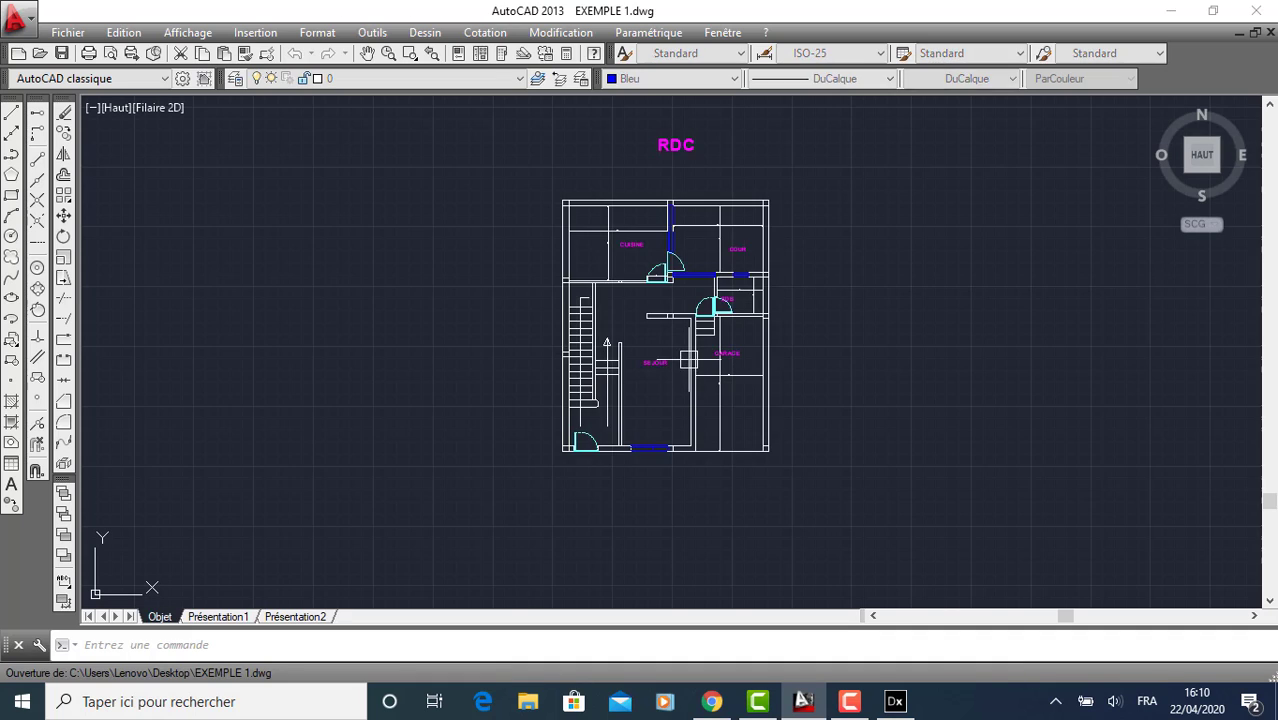
{"action": "scroll", "coordinate": [635, 175], "scroll_direction": "up", "scroll_amount": 2}
{"action": "scroll", "coordinate": [694, 212], "scroll_direction": "down", "scroll_amount": 2}
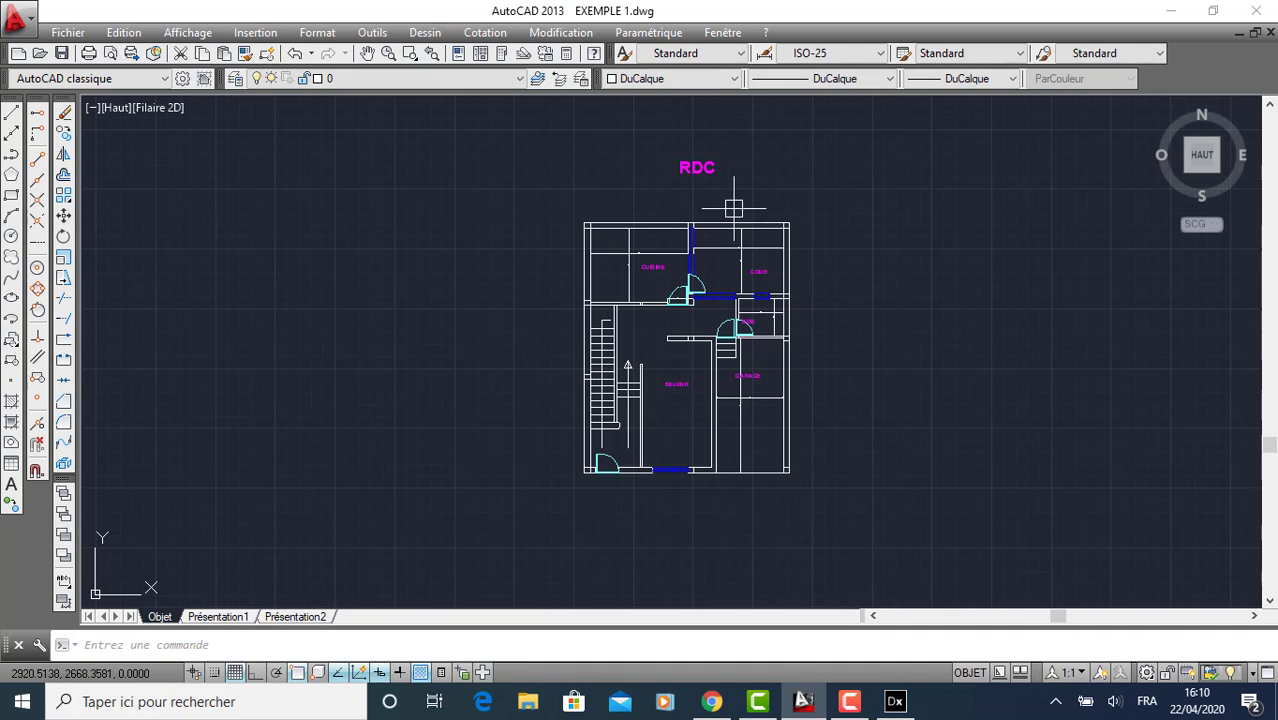
{"action": "left_click", "coordinate": [895, 701]}
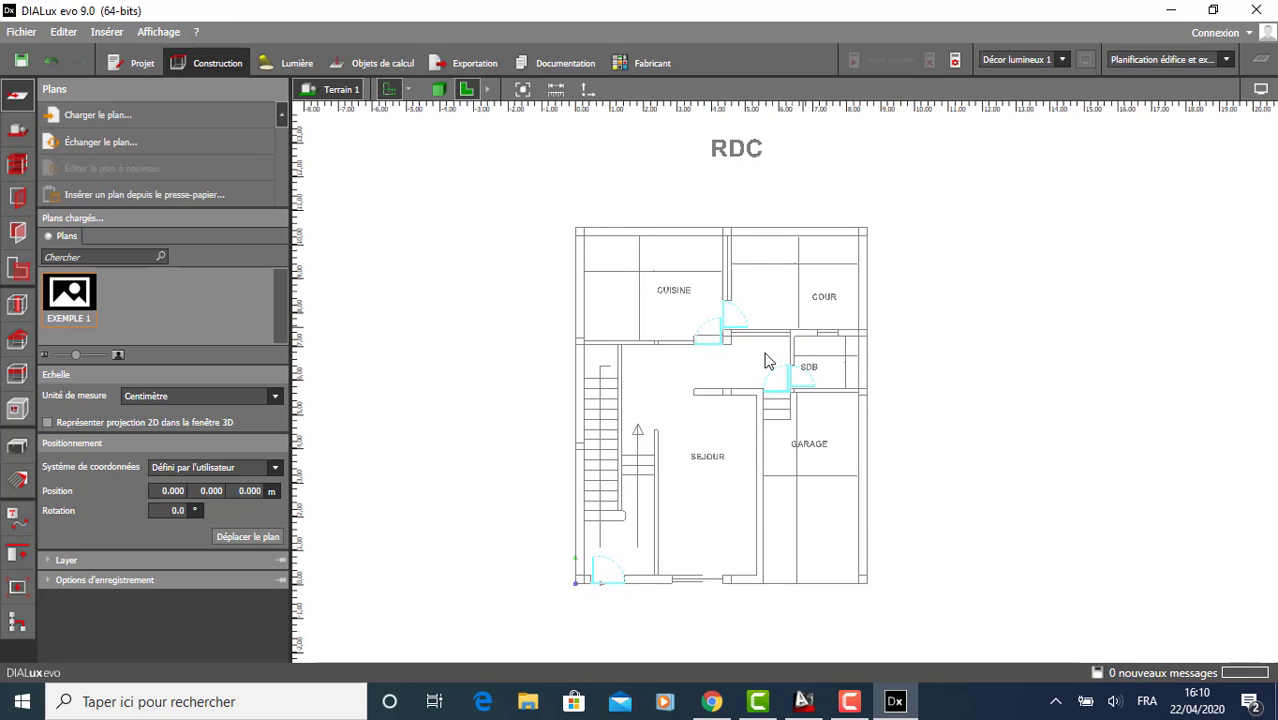
{"action": "scroll", "coordinate": [685, 360], "scroll_direction": "up", "scroll_amount": 1}
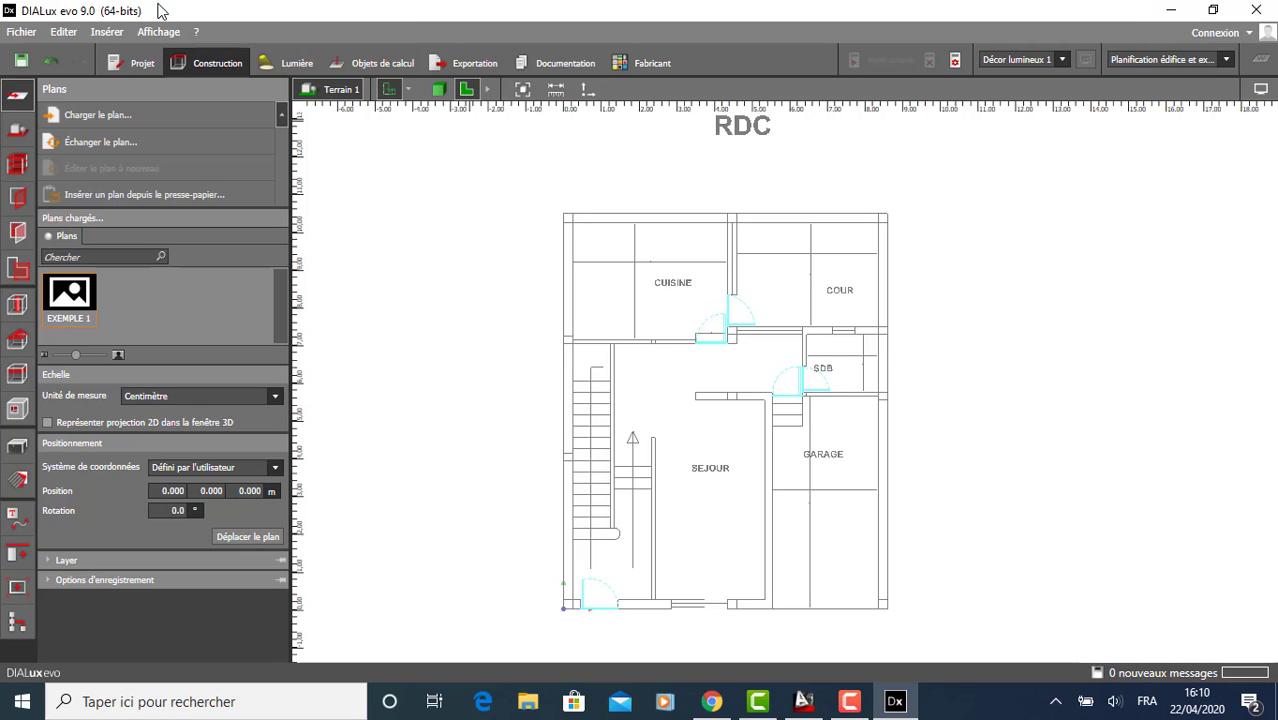
{"action": "left_click", "coordinate": [22, 33]}
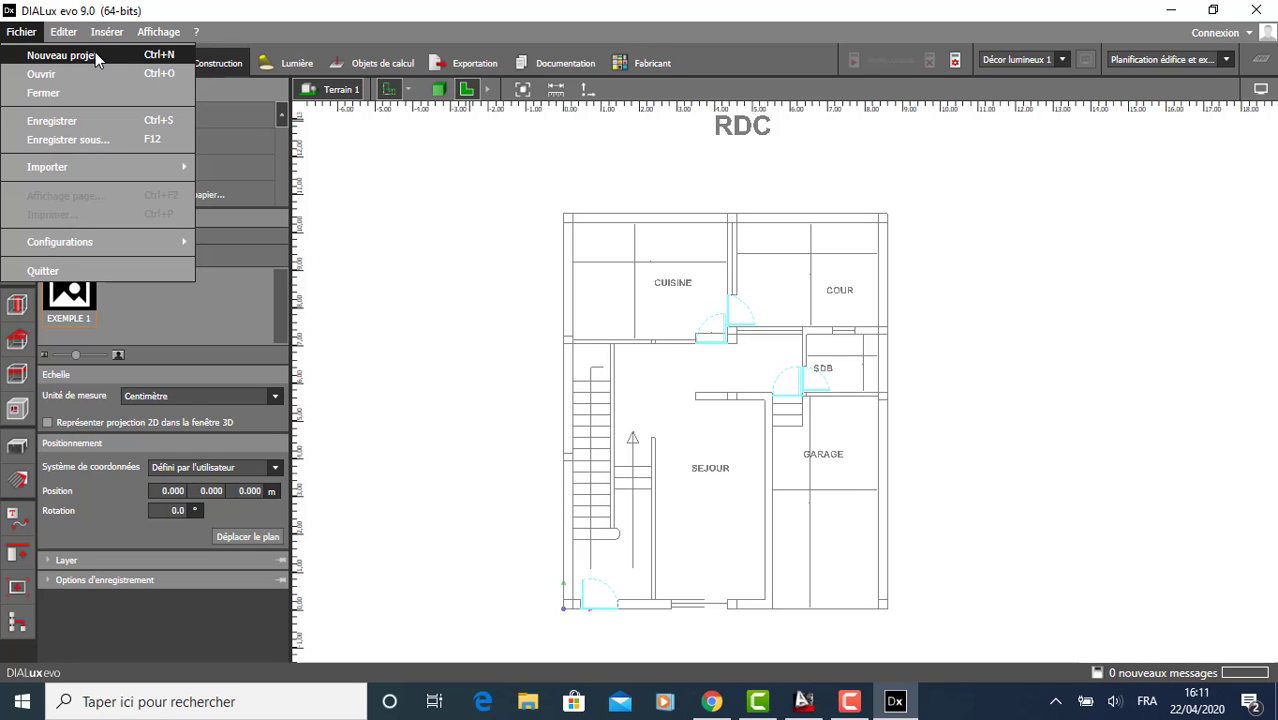
{"action": "left_click", "coordinate": [289, 9]}
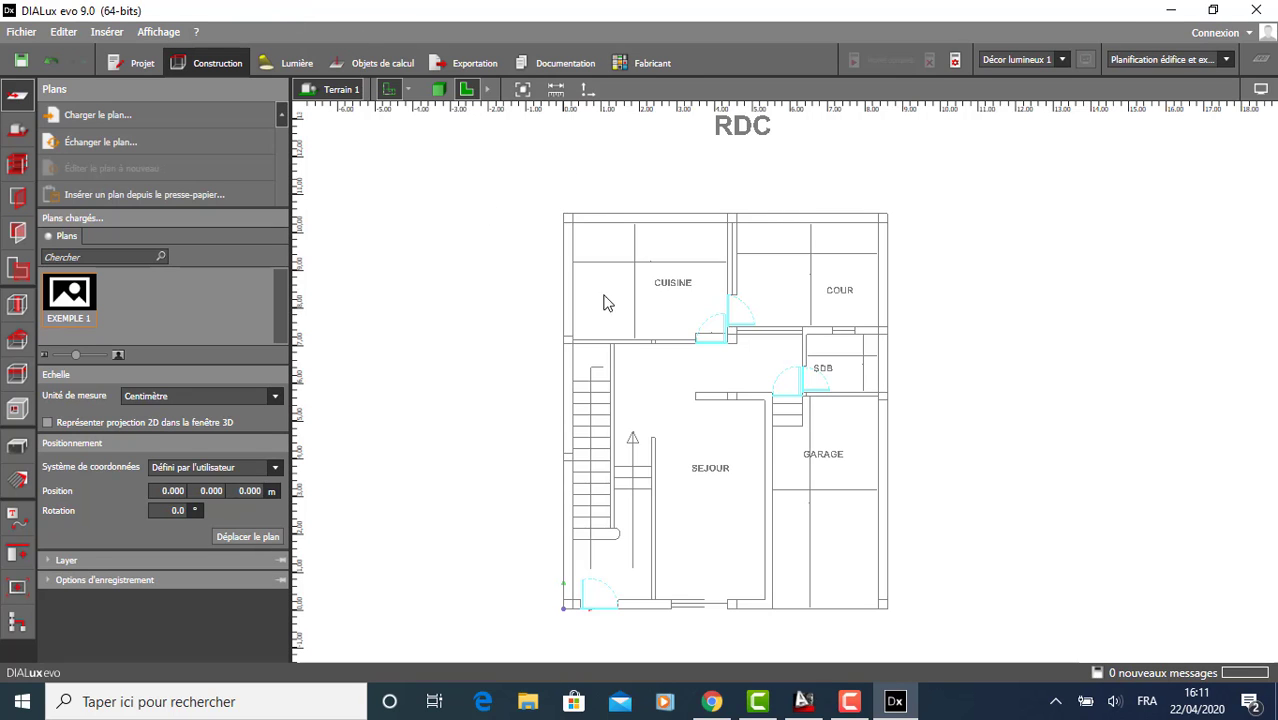
Enable the plan's 2D projection in the 3D window.
{"action": "middle_click_drag", "start_coordinate": [673, 325], "coordinate": [705, 307]}
{"action": "scroll", "coordinate": [705, 315], "scroll_direction": "up", "scroll_amount": 1}
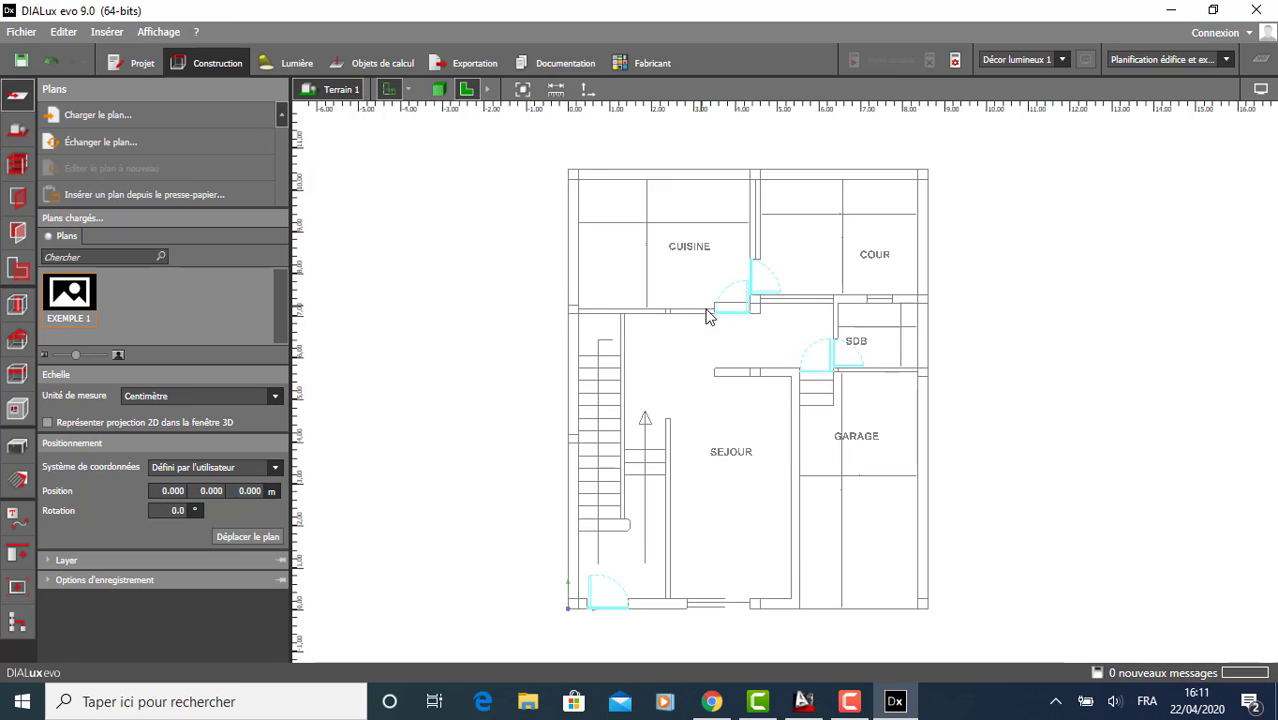
{"action": "middle_click_drag", "start_coordinate": [771, 347], "coordinate": [799, 350]}
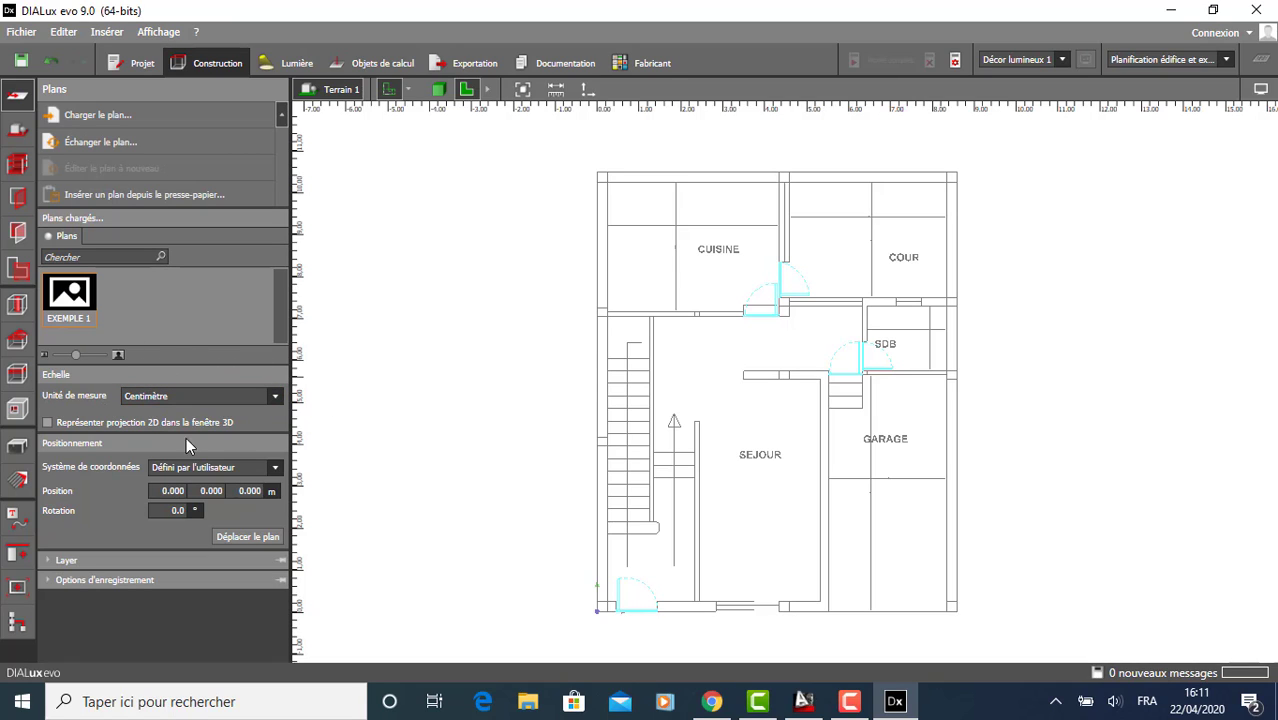
{"action": "left_click", "coordinate": [49, 421]}
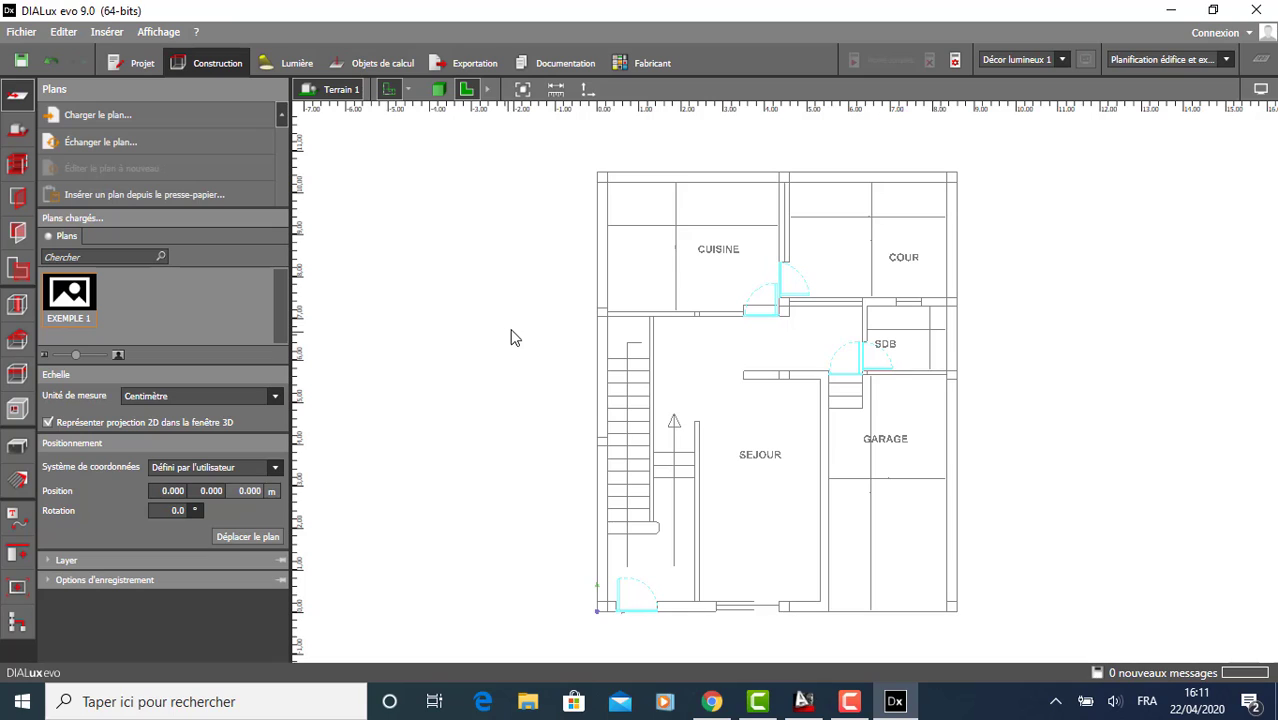
Draw a new building outline of 8.6 m by 10.5 m along the plan's four outer corners and close the polygon.
{"action": "left_click", "coordinate": [17, 136]}
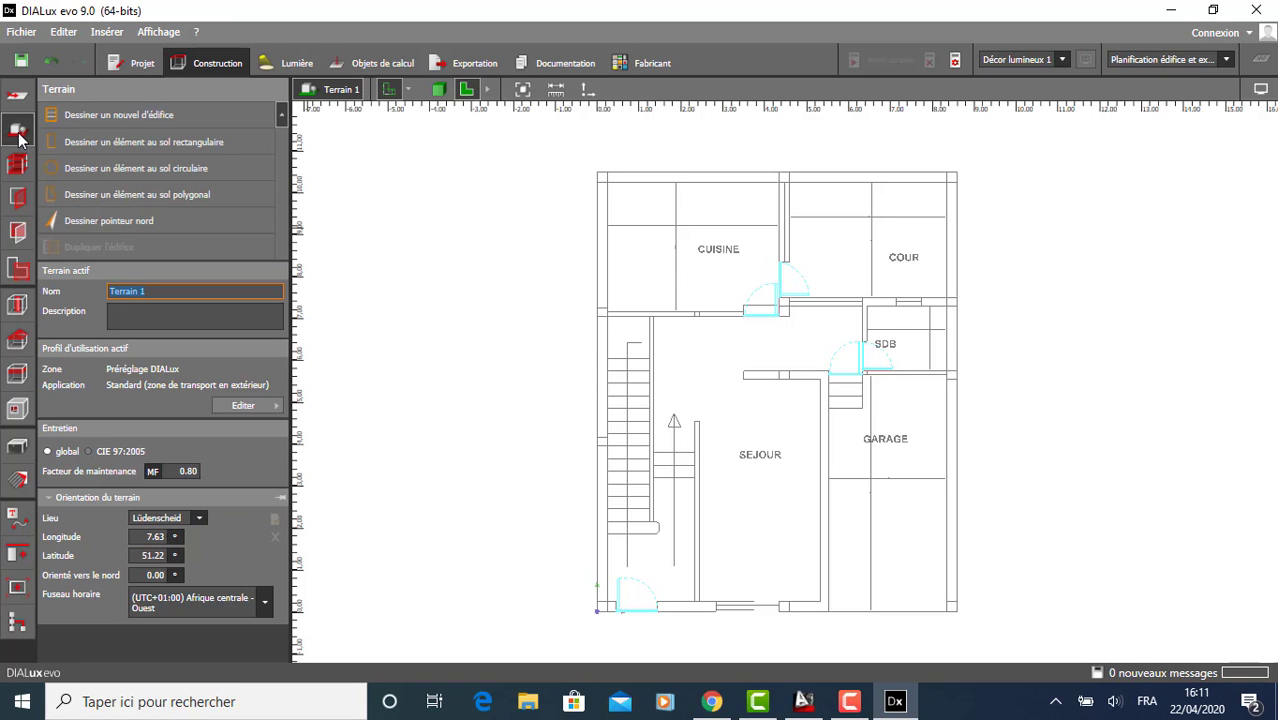
{"action": "left_click", "coordinate": [105, 113]}
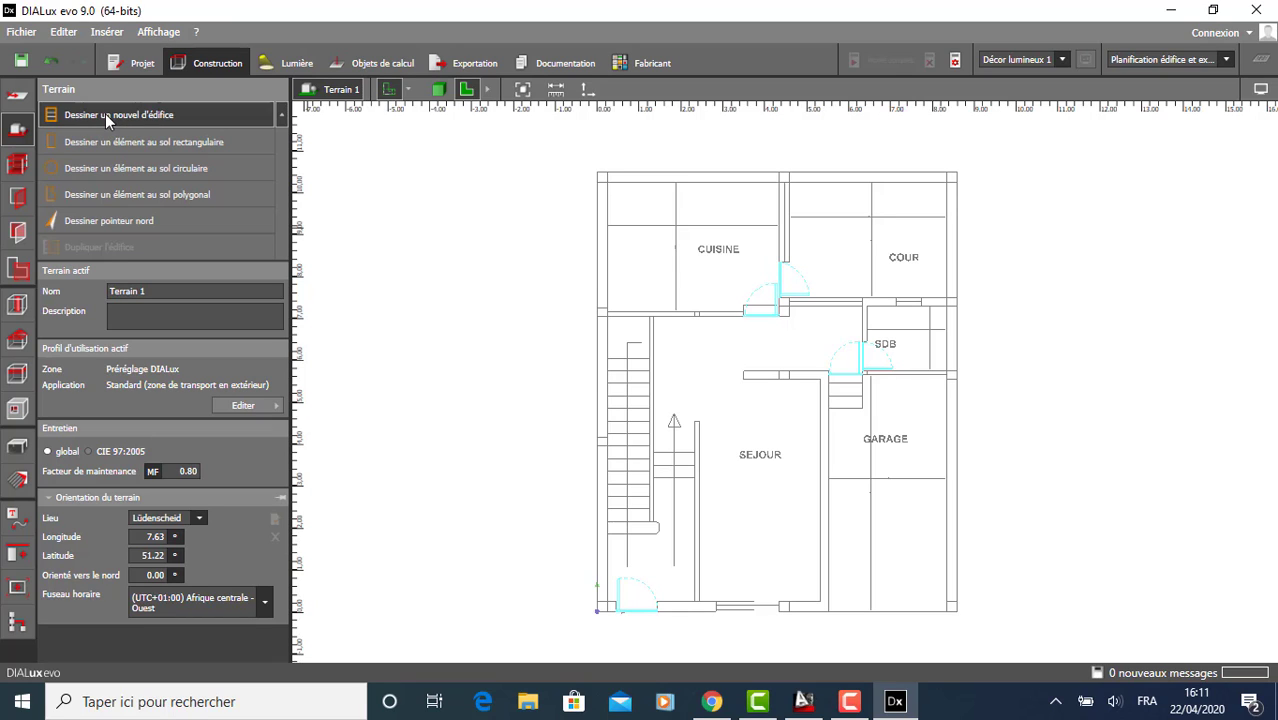
{"action": "left_click", "coordinate": [600, 181]}
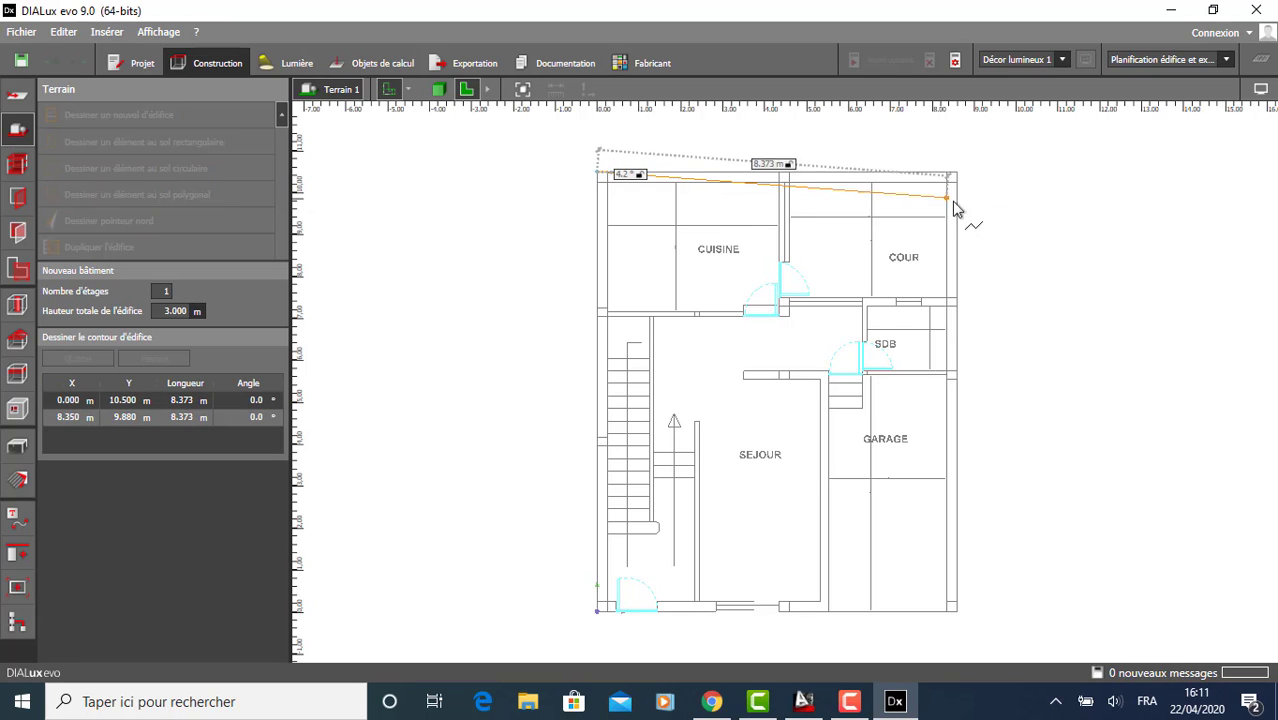
{"action": "scroll", "coordinate": [958, 196], "scroll_direction": "up", "scroll_amount": 3}
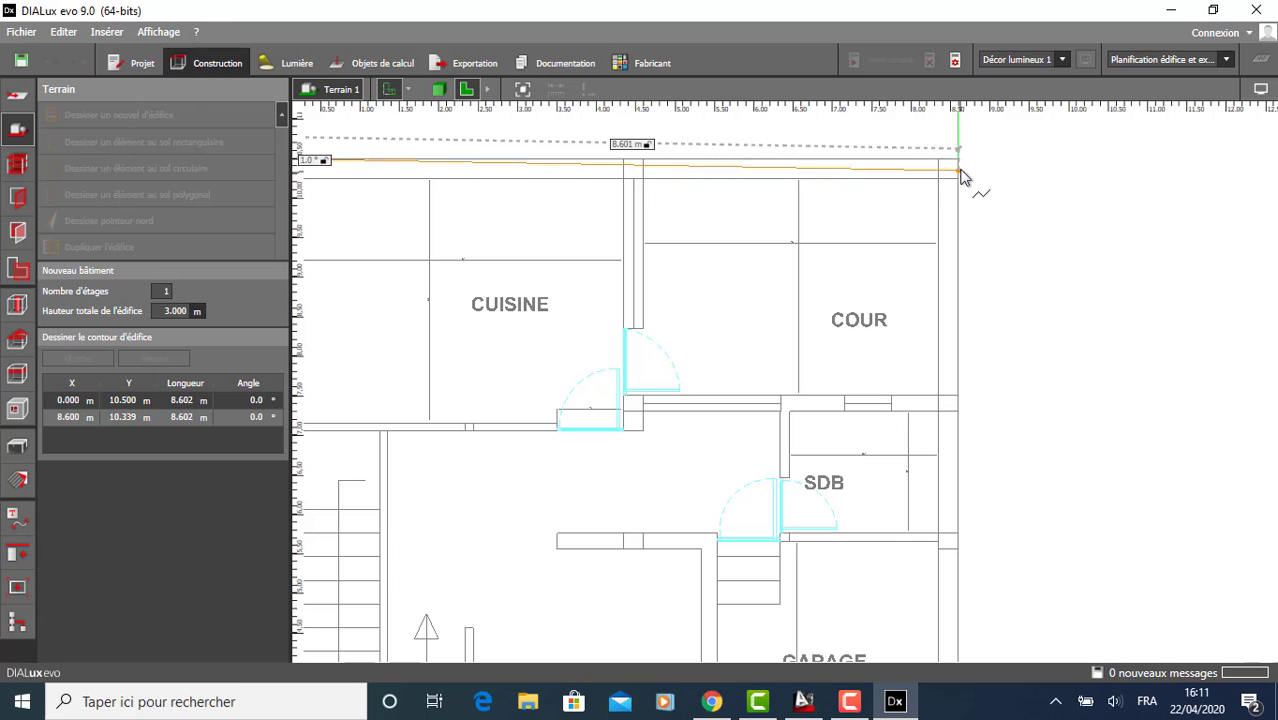
{"action": "left_click", "coordinate": [960, 173]}
{"action": "scroll", "coordinate": [925, 175], "scroll_direction": "down", "scroll_amount": 2}
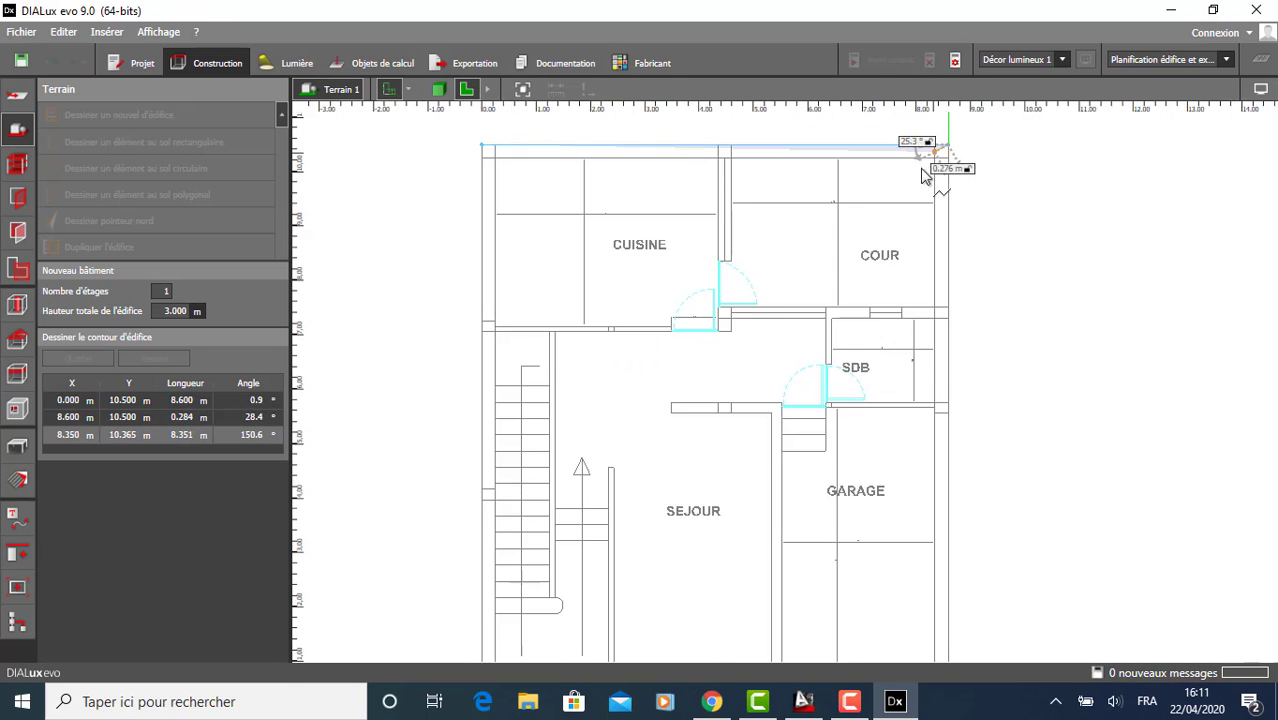
{"action": "scroll", "coordinate": [935, 230], "scroll_direction": "down", "scroll_amount": 3}
{"action": "scroll", "coordinate": [955, 480], "scroll_direction": "up", "scroll_amount": 2}
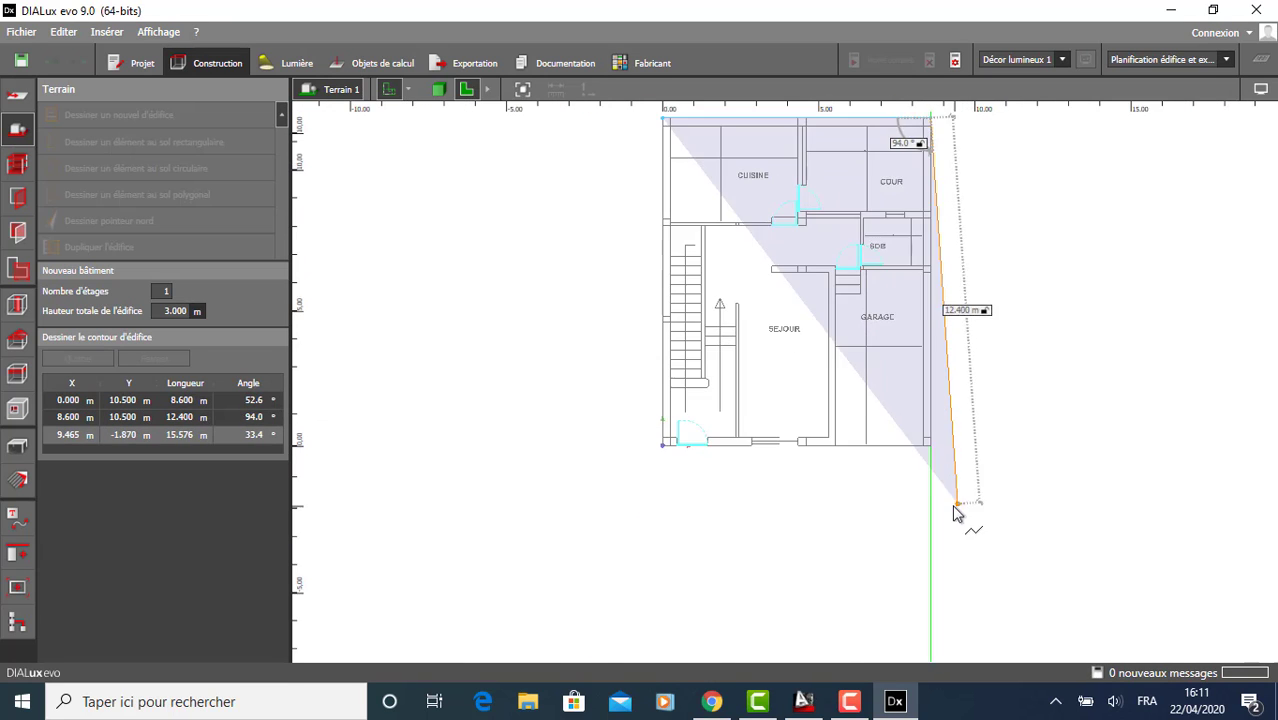
{"action": "left_click", "coordinate": [927, 438]}
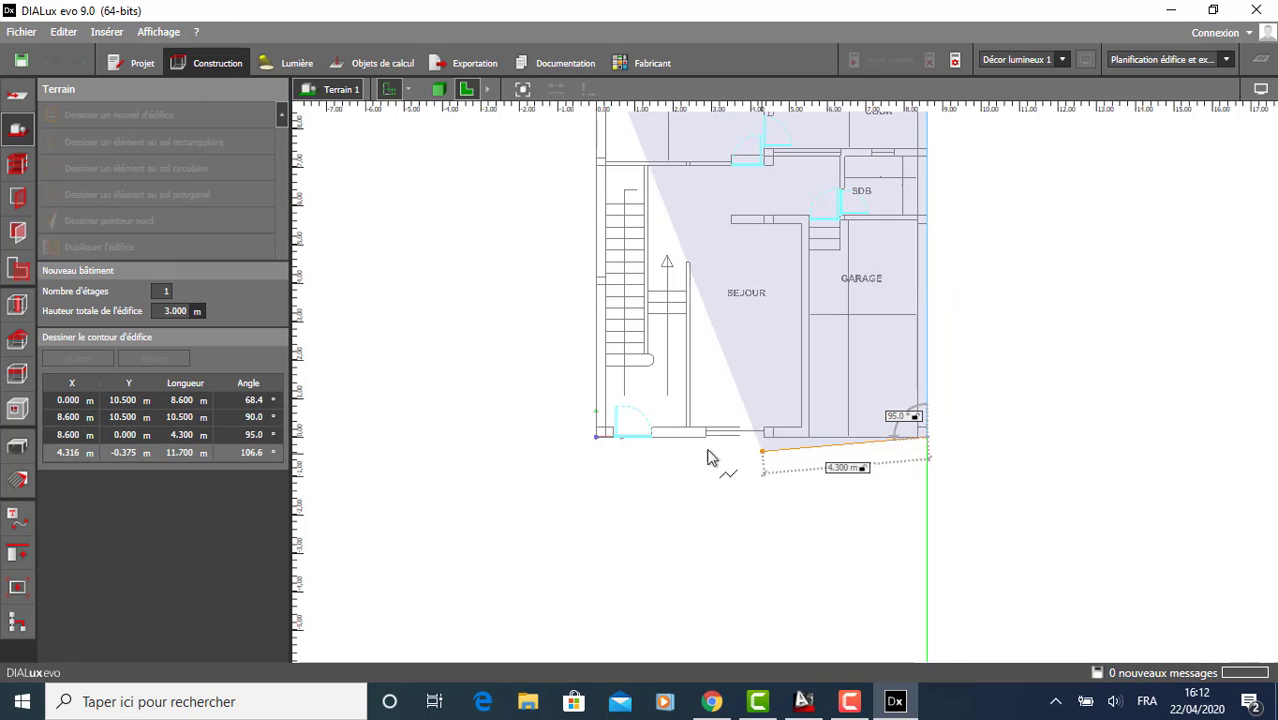
{"action": "left_click", "coordinate": [599, 440]}
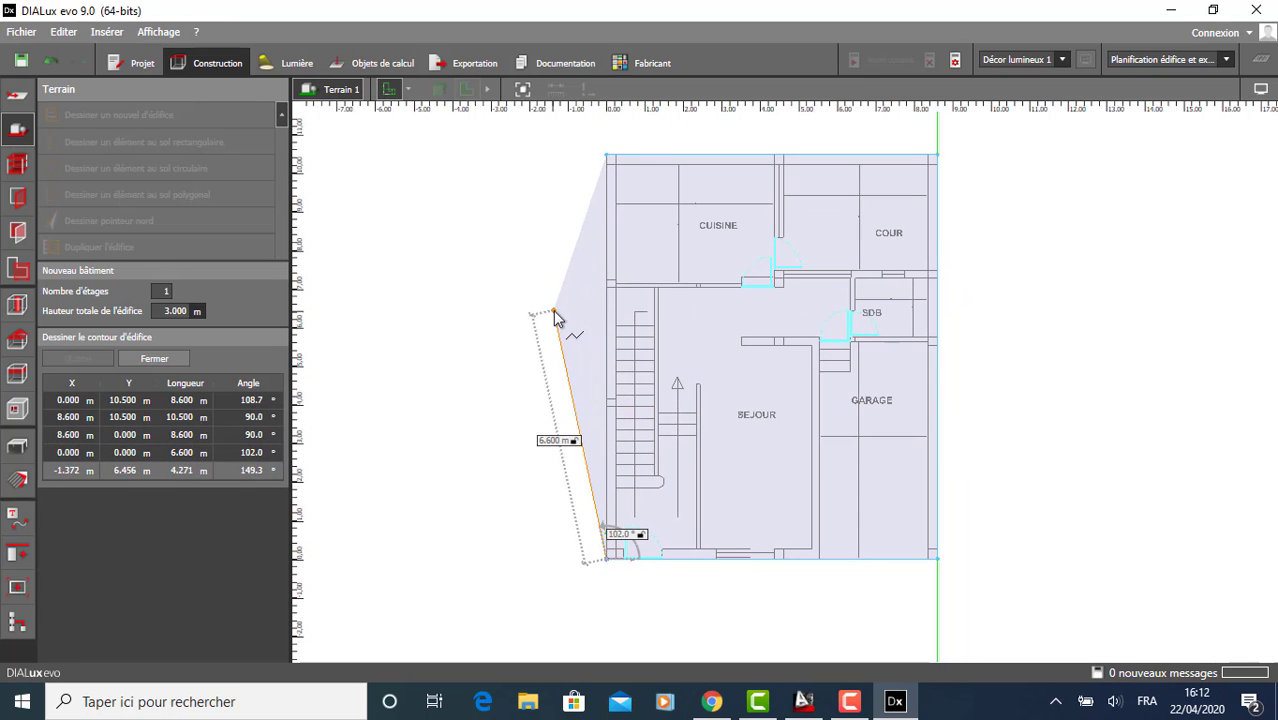
{"action": "mouse_move", "coordinate": [559, 318]}
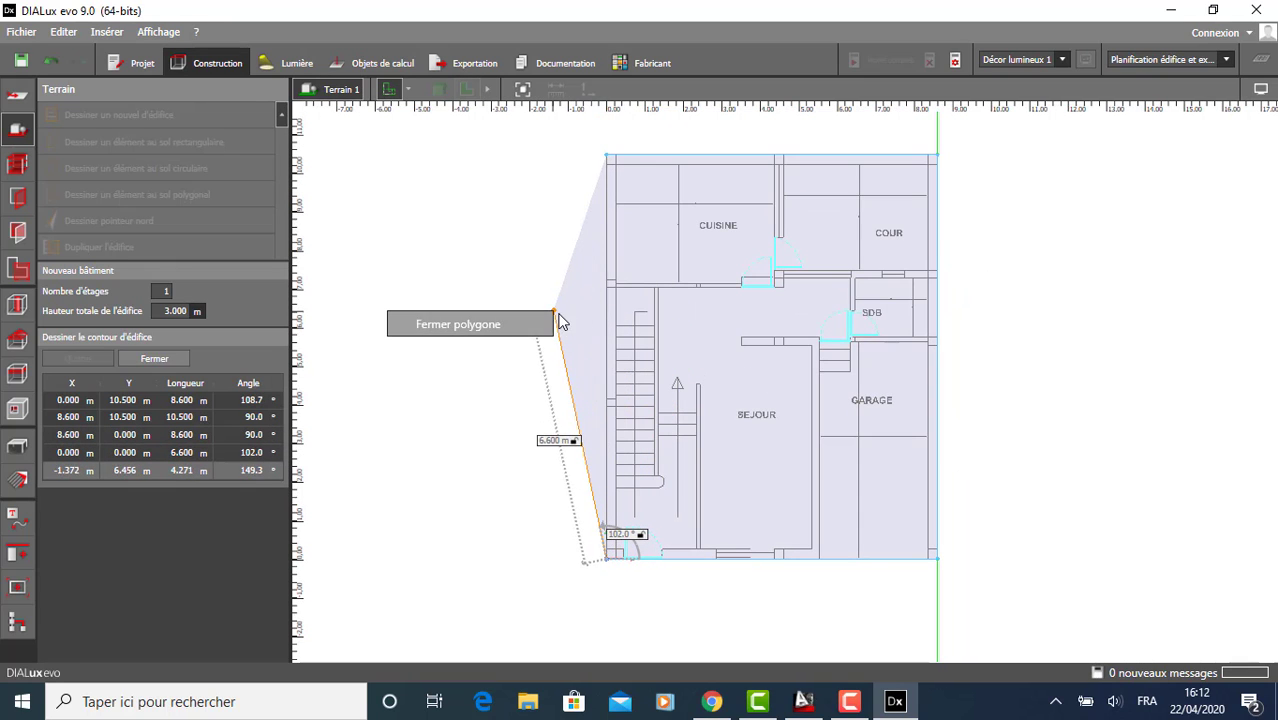
{"action": "left_click", "coordinate": [504, 326]}
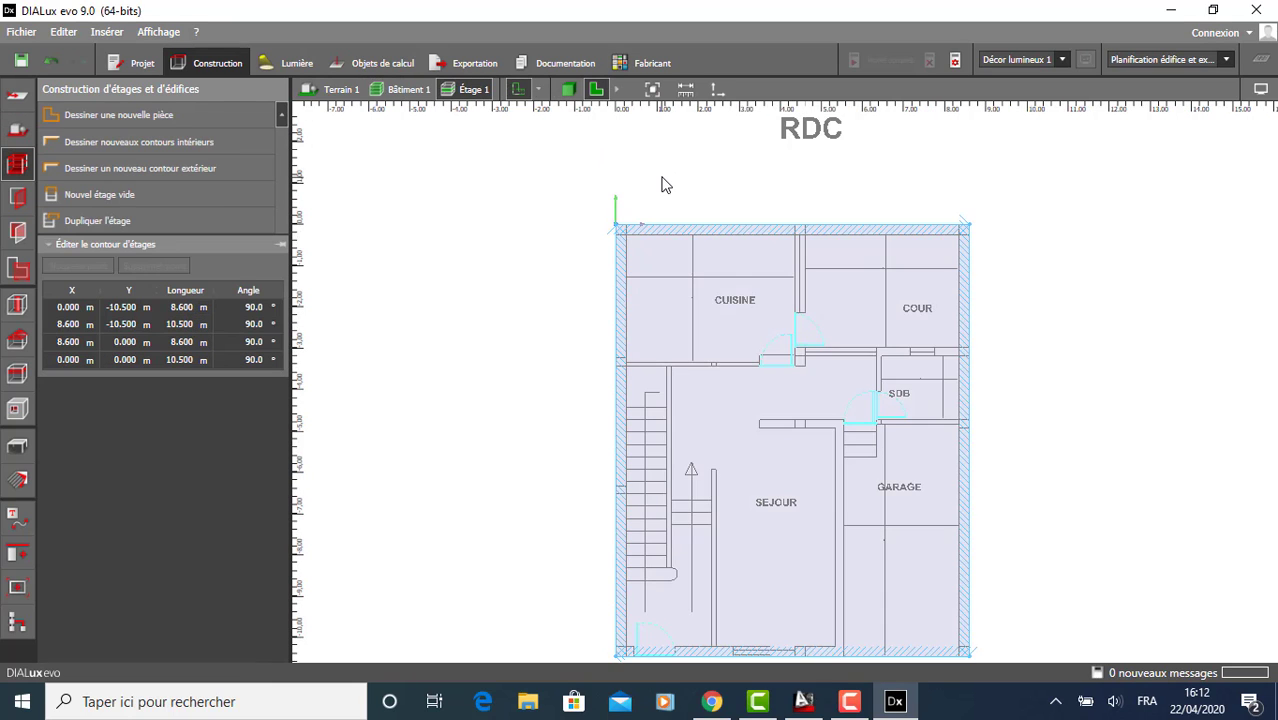
{"action": "scroll", "coordinate": [658, 176], "scroll_direction": "down", "scroll_amount": 1}
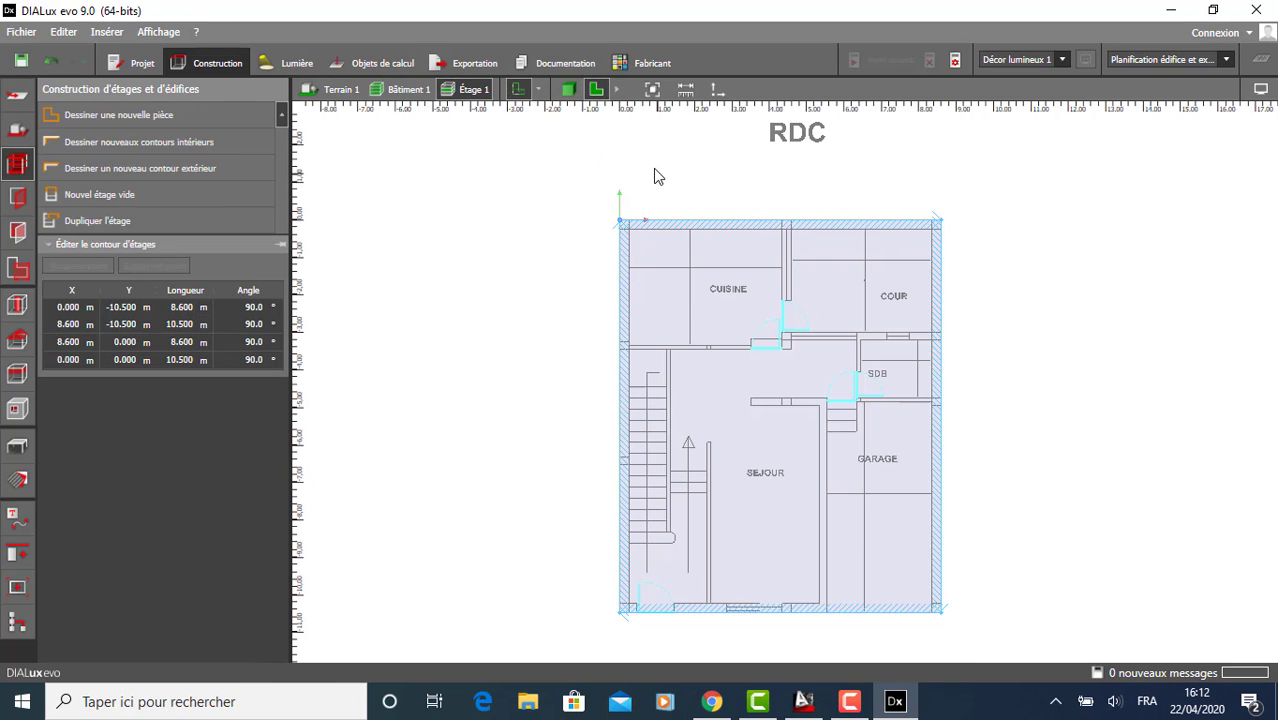
Inspect the building block in the 3D view and return to the floor plan.
{"action": "left_click", "coordinate": [568, 90]}
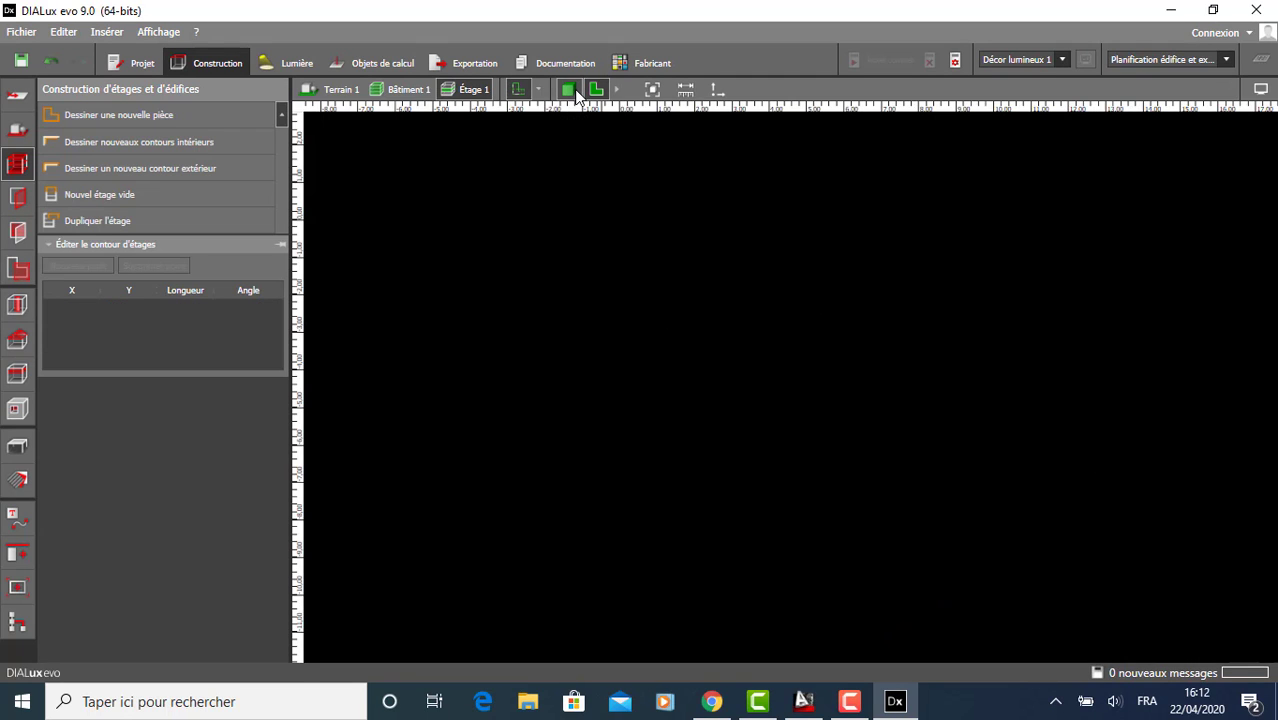
{"action": "left_click_drag", "start_coordinate": [977, 461], "coordinate": [789, 292]}
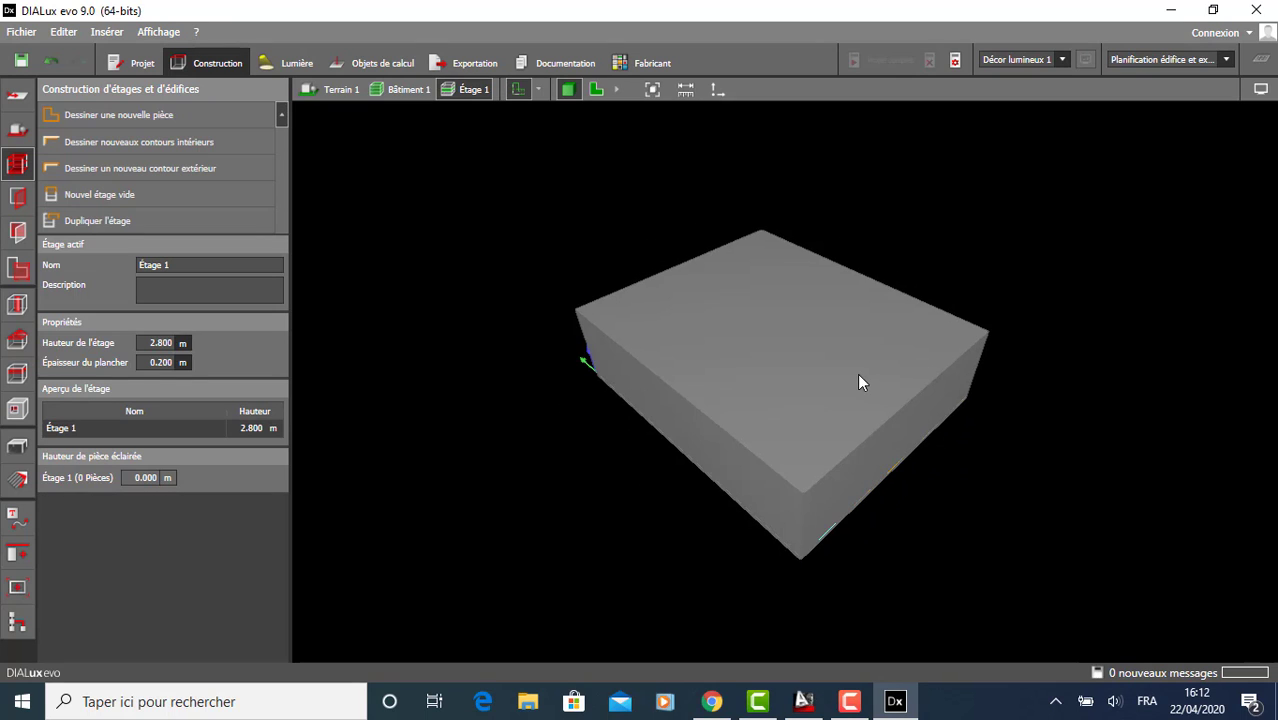
{"action": "scroll", "coordinate": [862, 390], "scroll_direction": "up", "scroll_amount": 2}
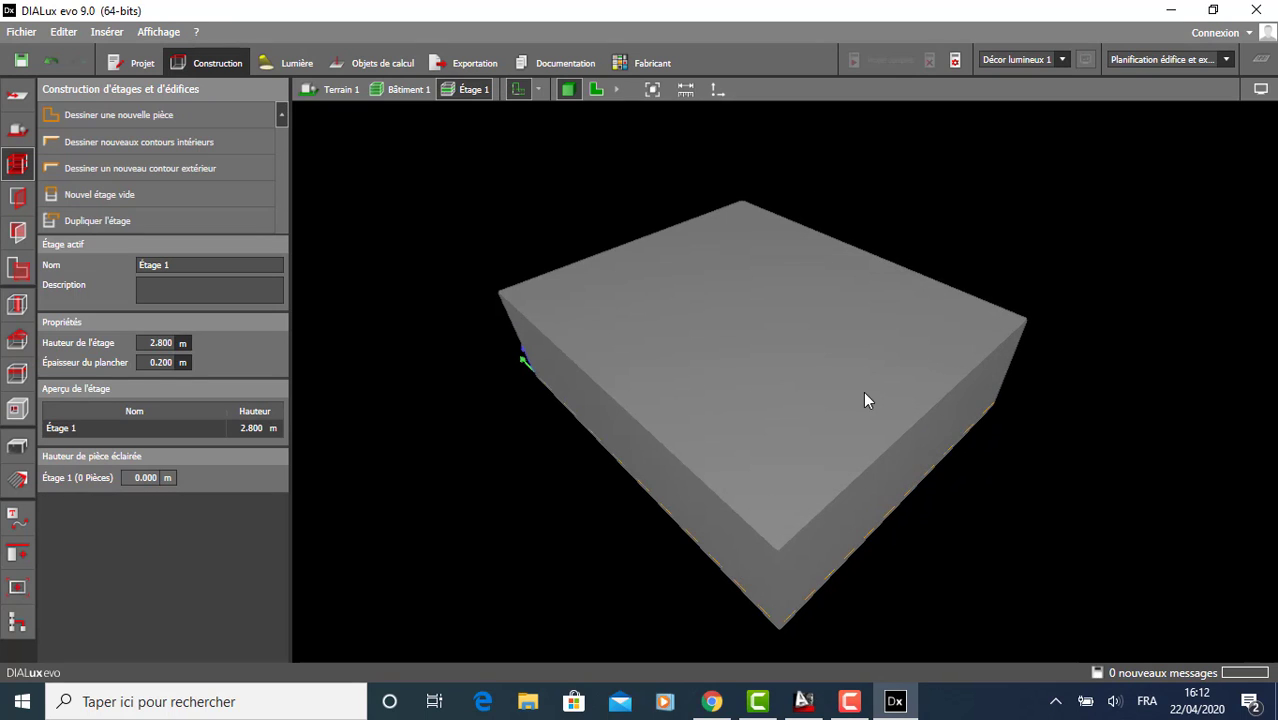
{"action": "left_click", "coordinate": [595, 91]}
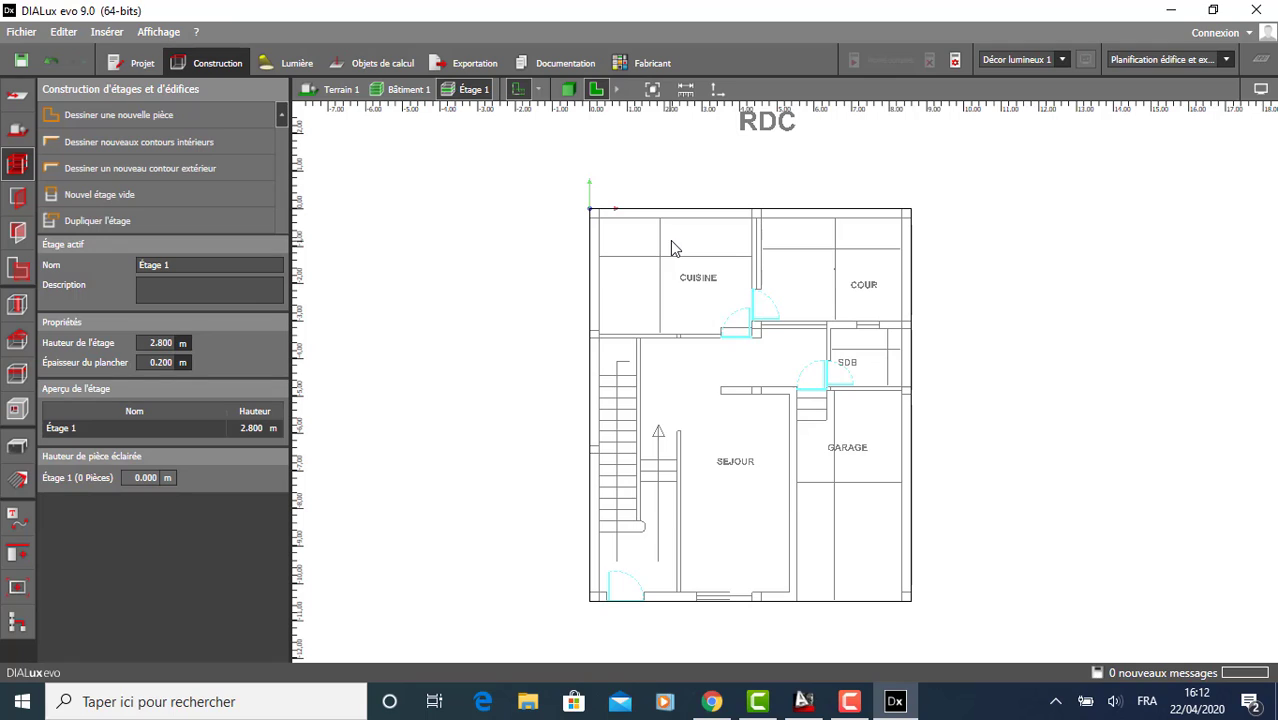
Rename the active storey as RDC, keeping its proposed height and floor thickness.
{"action": "left_click", "coordinate": [201, 264]}
{"action": "type", "text": "RDC"}
{"action": "left_click", "coordinate": [209, 291]}
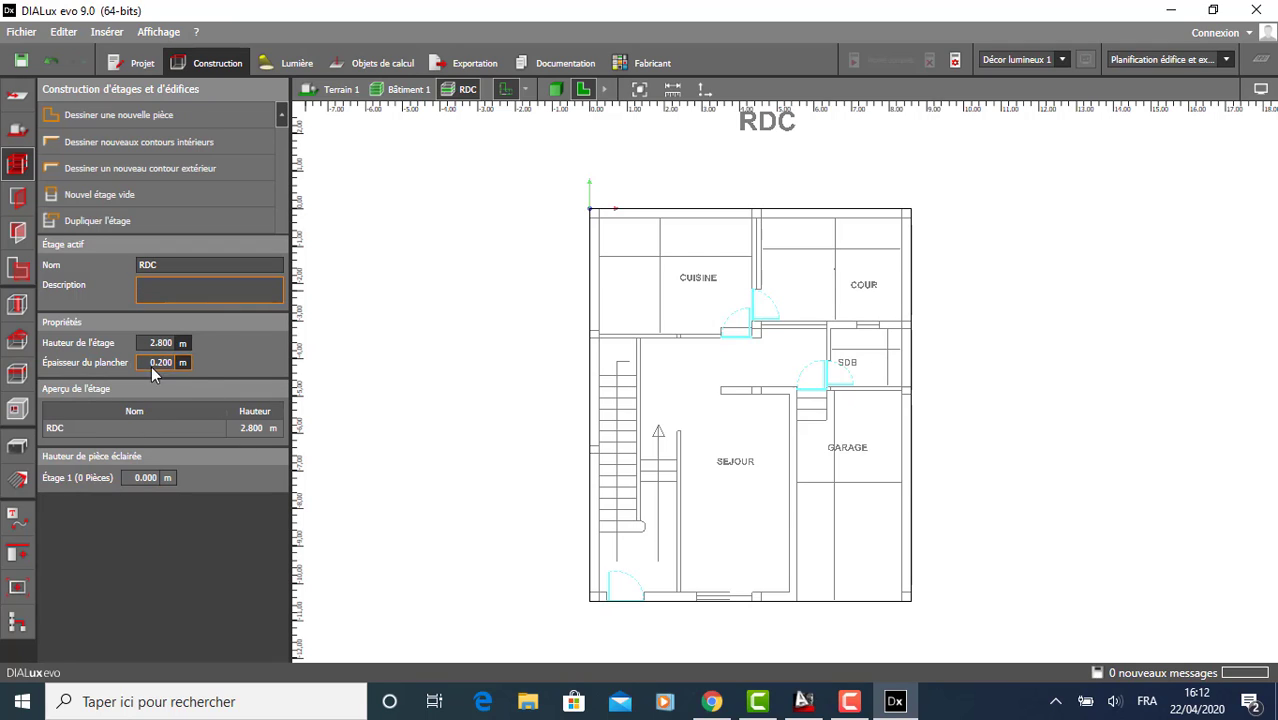
{"action": "left_click", "coordinate": [180, 346]}
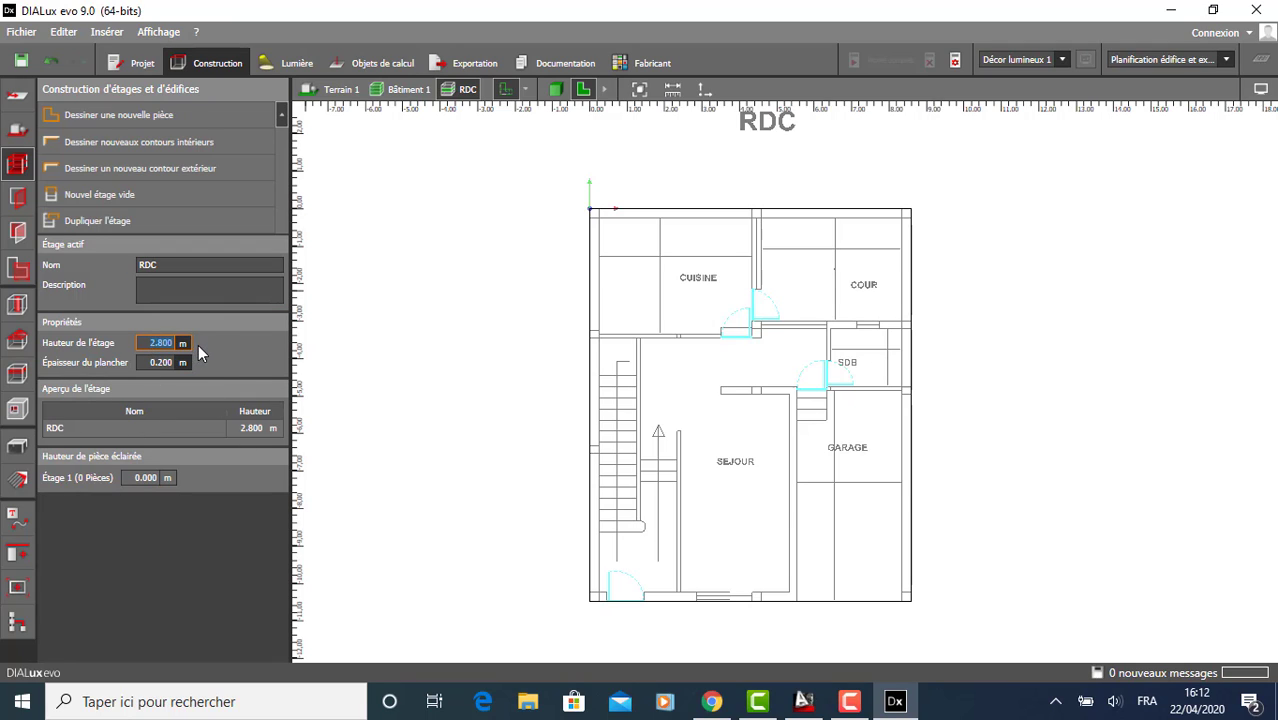
{"action": "left_click", "coordinate": [256, 294]}
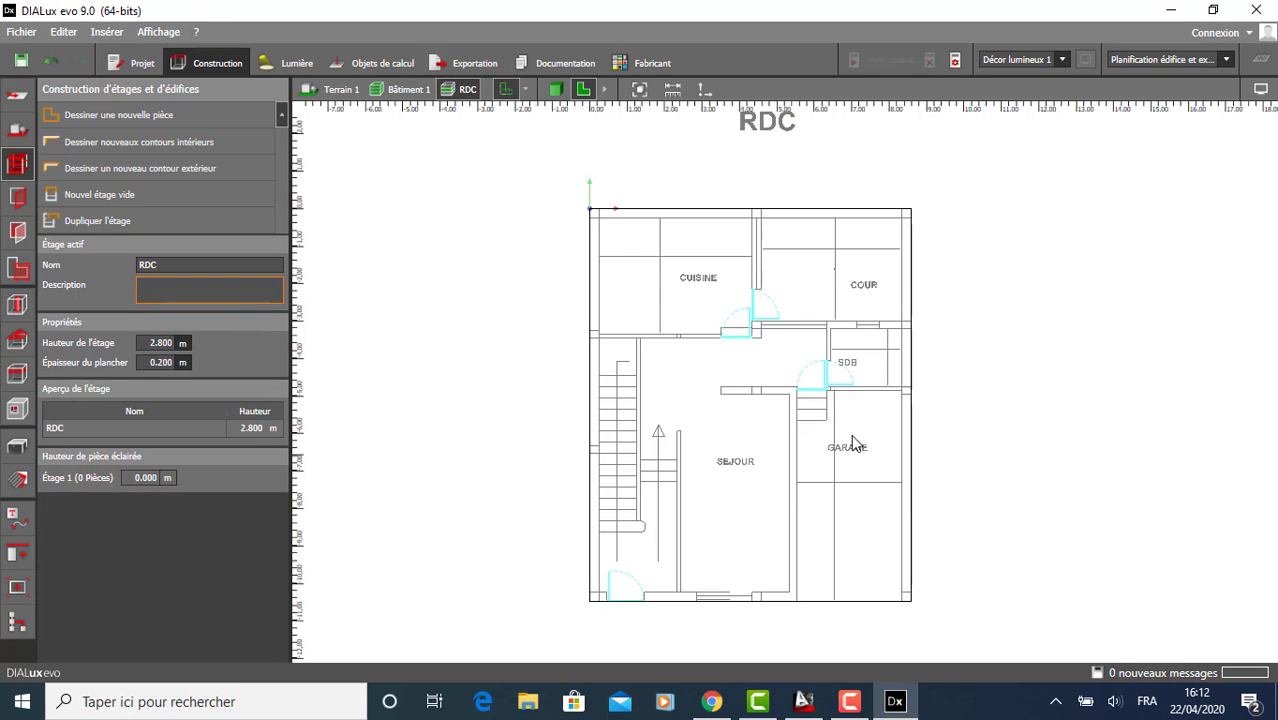
Draw the interior contour of the CUISINE along its inner wall faces, about 4.09 m by 3.09 m, and close the polygon.
{"action": "right_click_drag", "start_coordinate": [836, 365], "coordinate": [816, 342]}
{"action": "scroll", "coordinate": [639, 140], "scroll_direction": "up", "scroll_amount": 1}
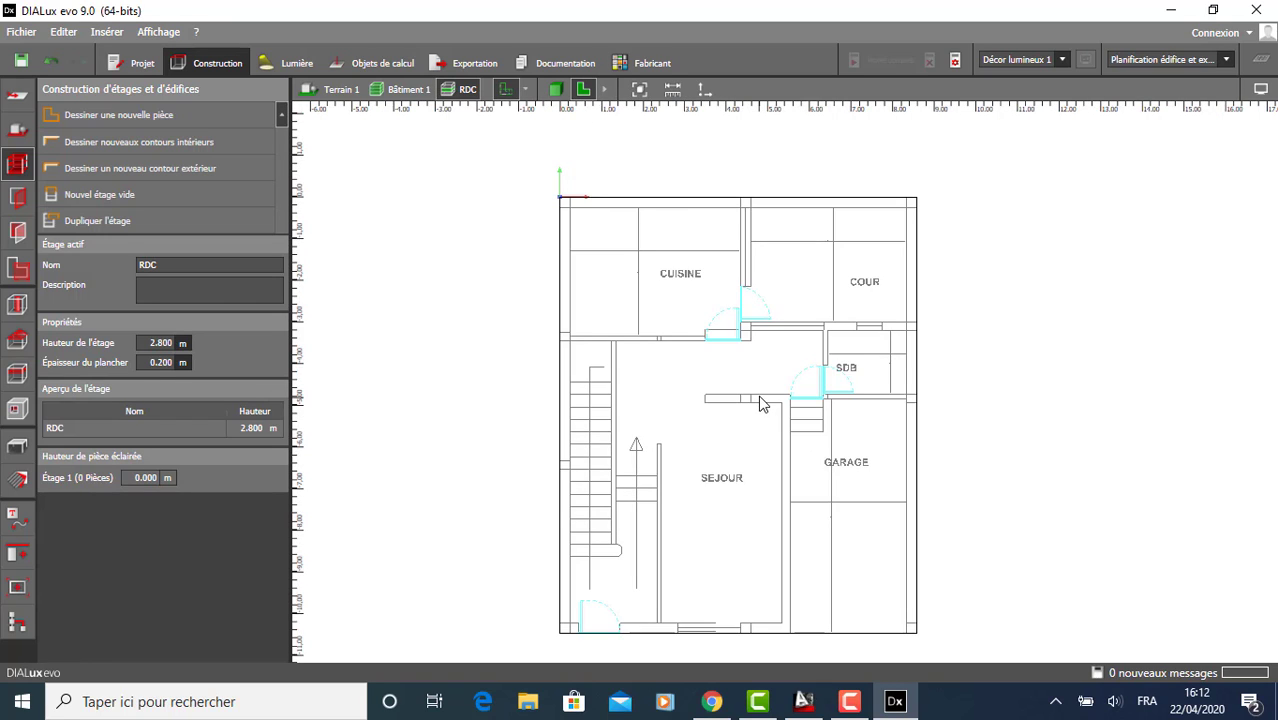
{"action": "middle_click_drag", "start_coordinate": [803, 423], "coordinate": [803, 394]}
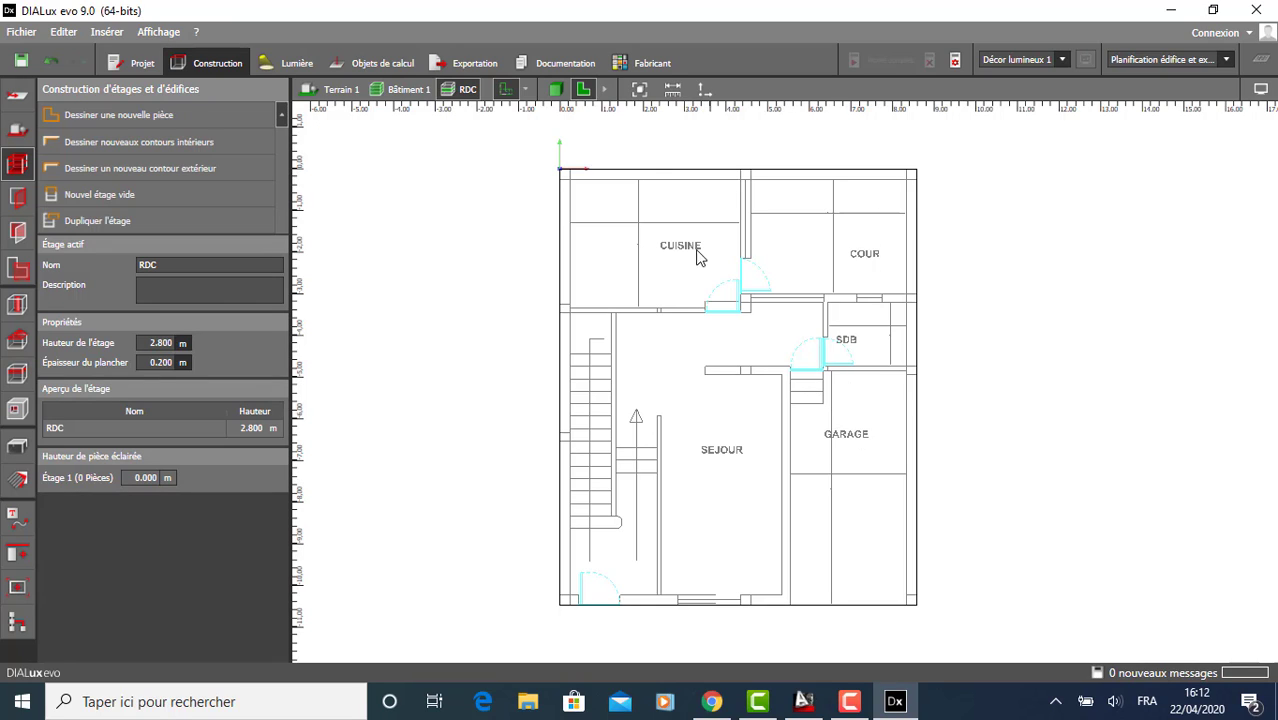
{"action": "left_click", "coordinate": [152, 139]}
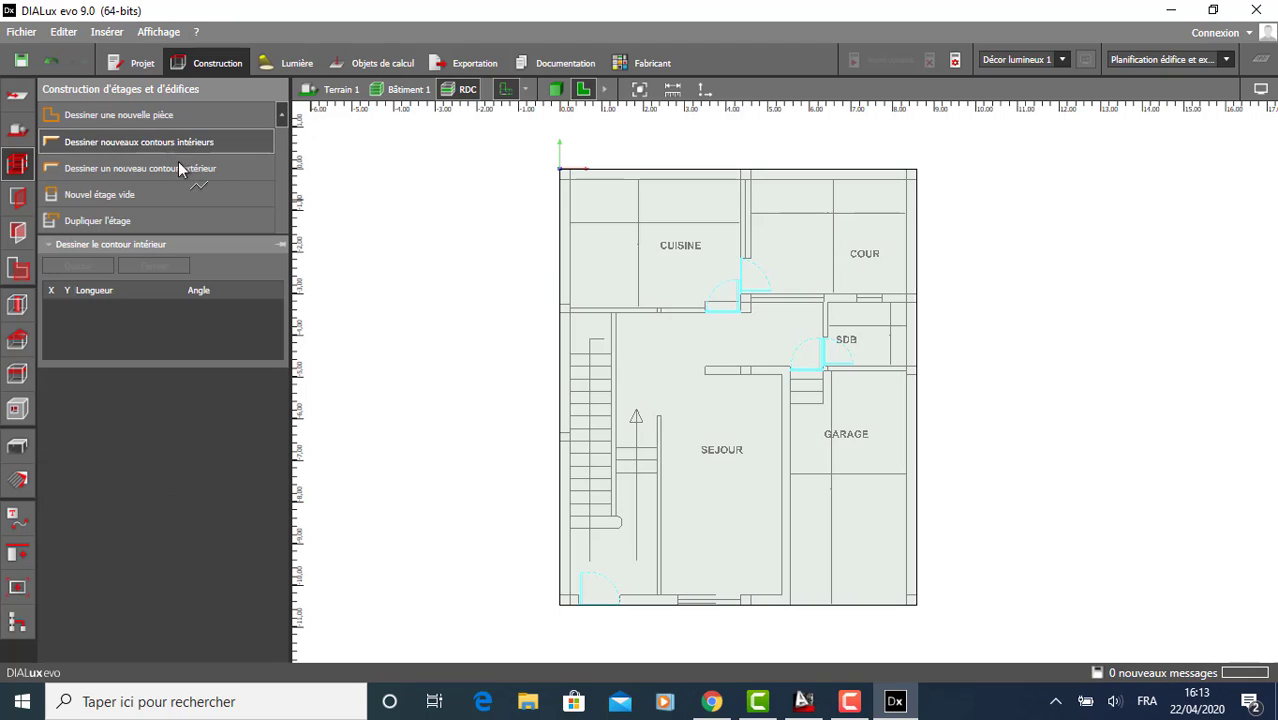
{"action": "scroll", "coordinate": [697, 283], "scroll_direction": "up", "scroll_amount": 5}
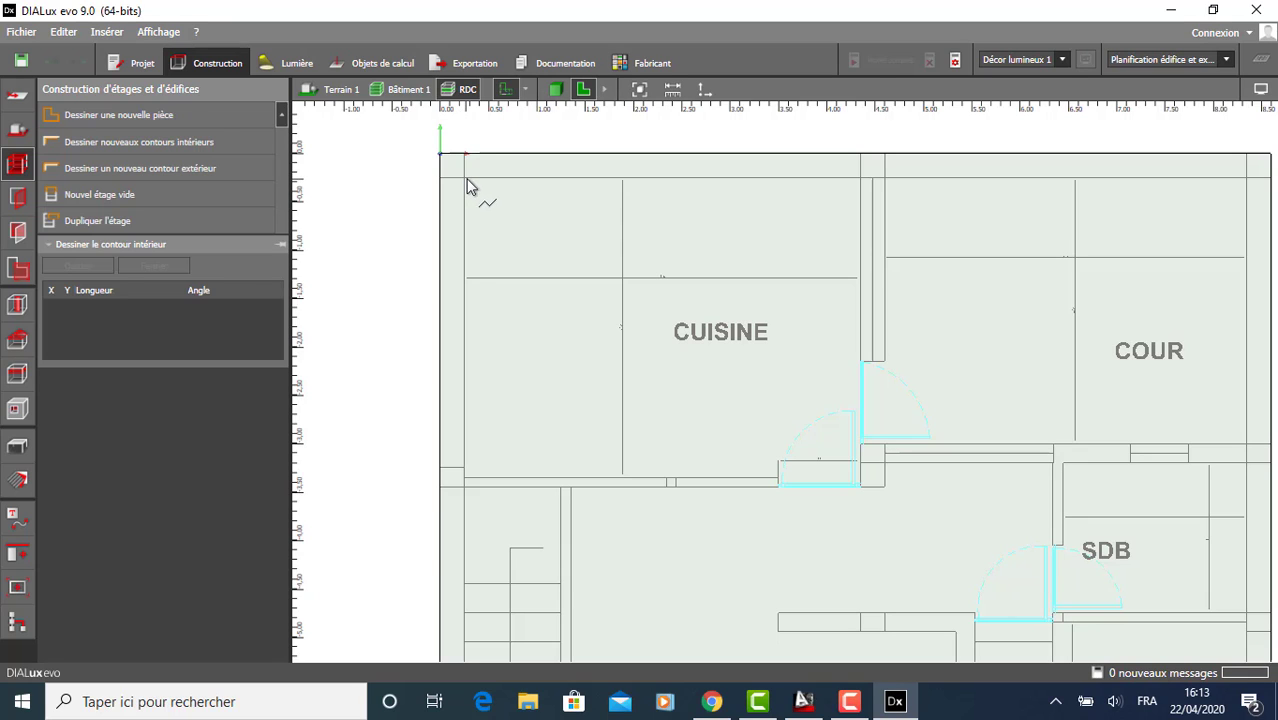
{"action": "left_click", "coordinate": [467, 185]}
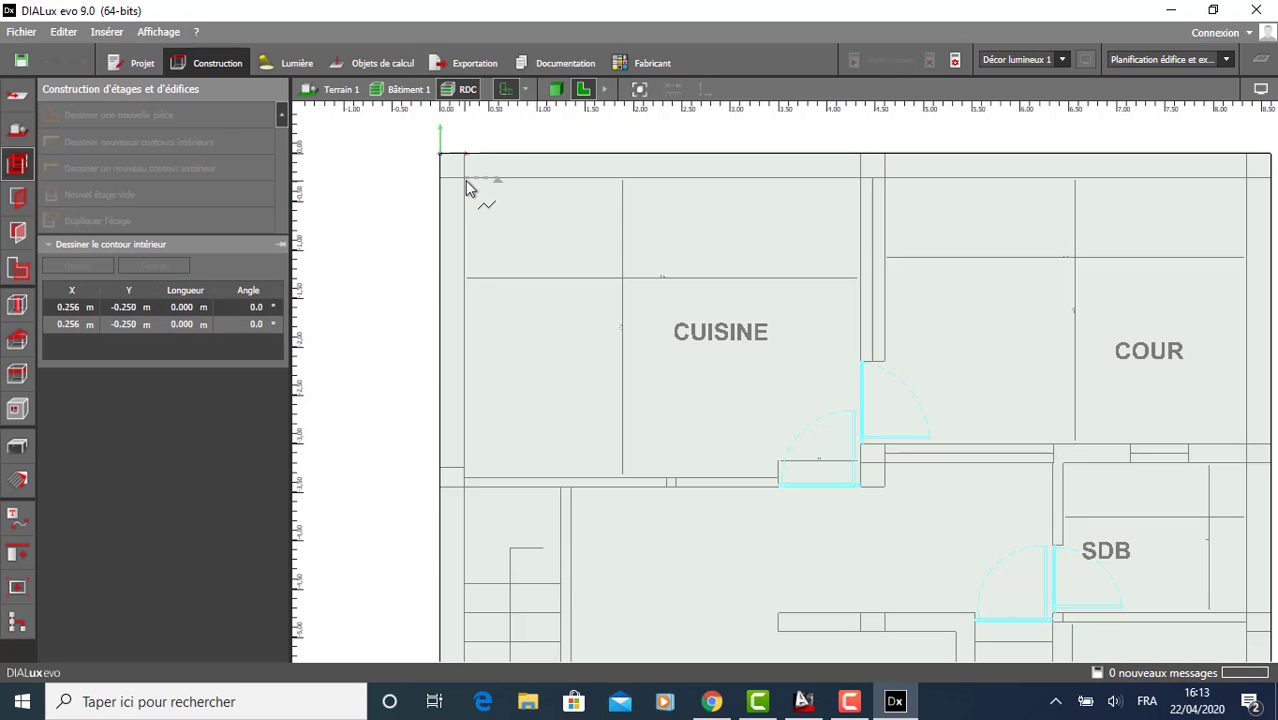
{"action": "left_click", "coordinate": [860, 181]}
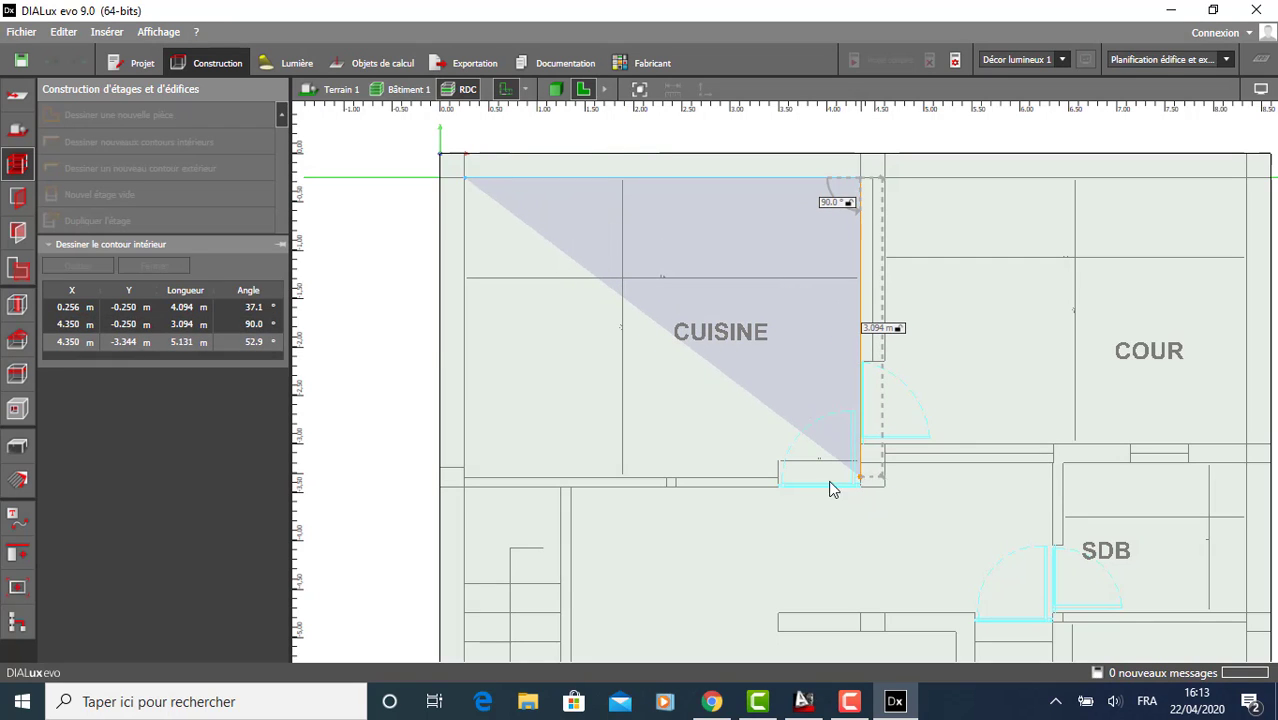
{"action": "left_click", "coordinate": [828, 485]}
{"action": "left_click", "coordinate": [465, 478]}
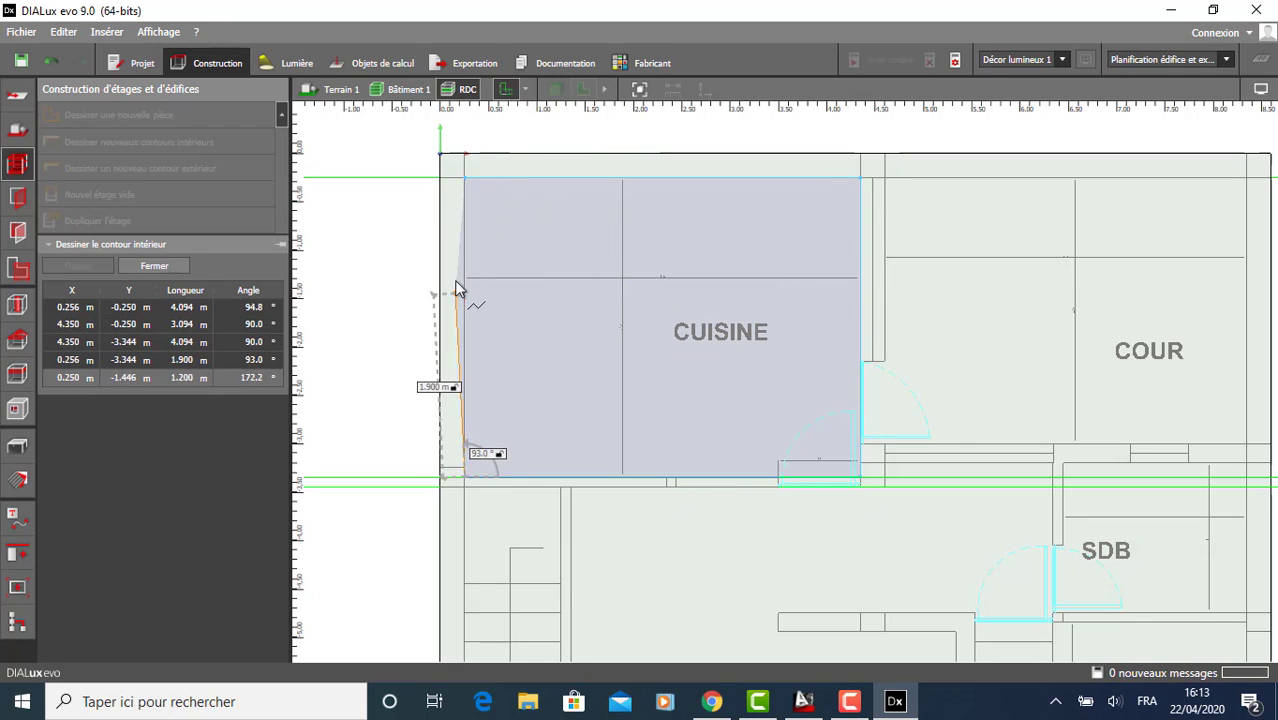
{"action": "right_click", "coordinate": [540, 295]}
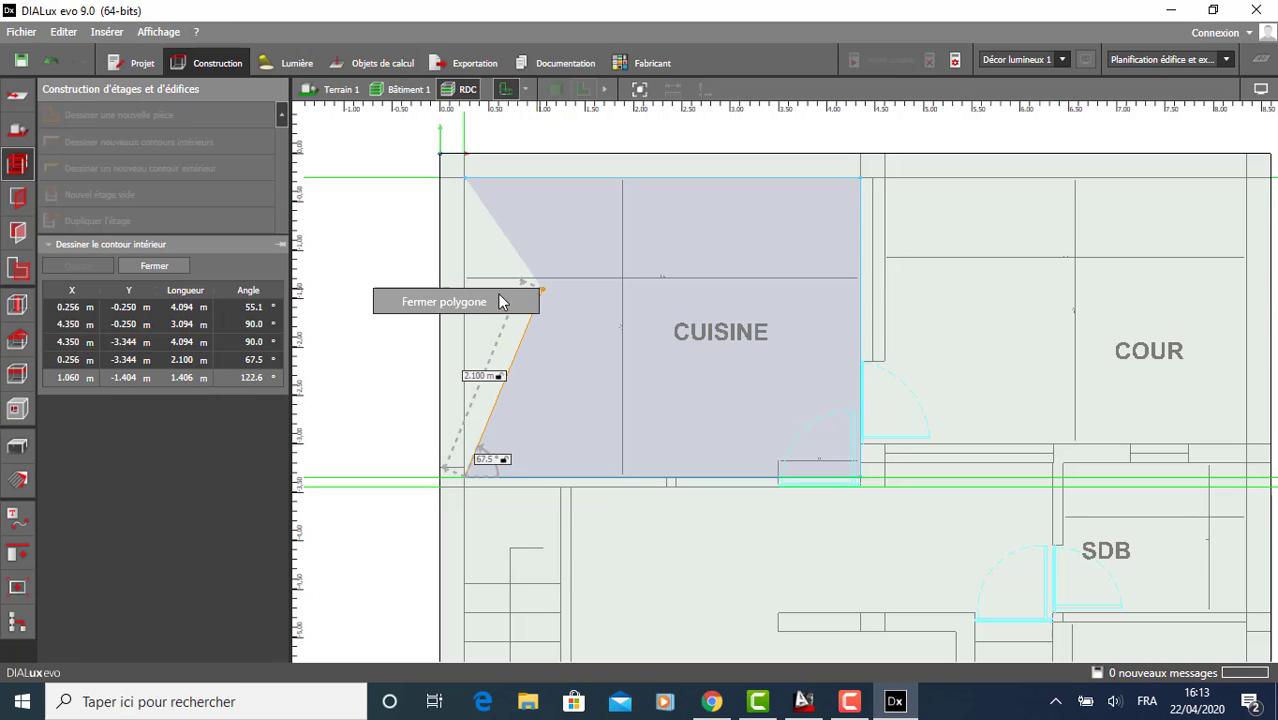
{"action": "left_click", "coordinate": [488, 300]}
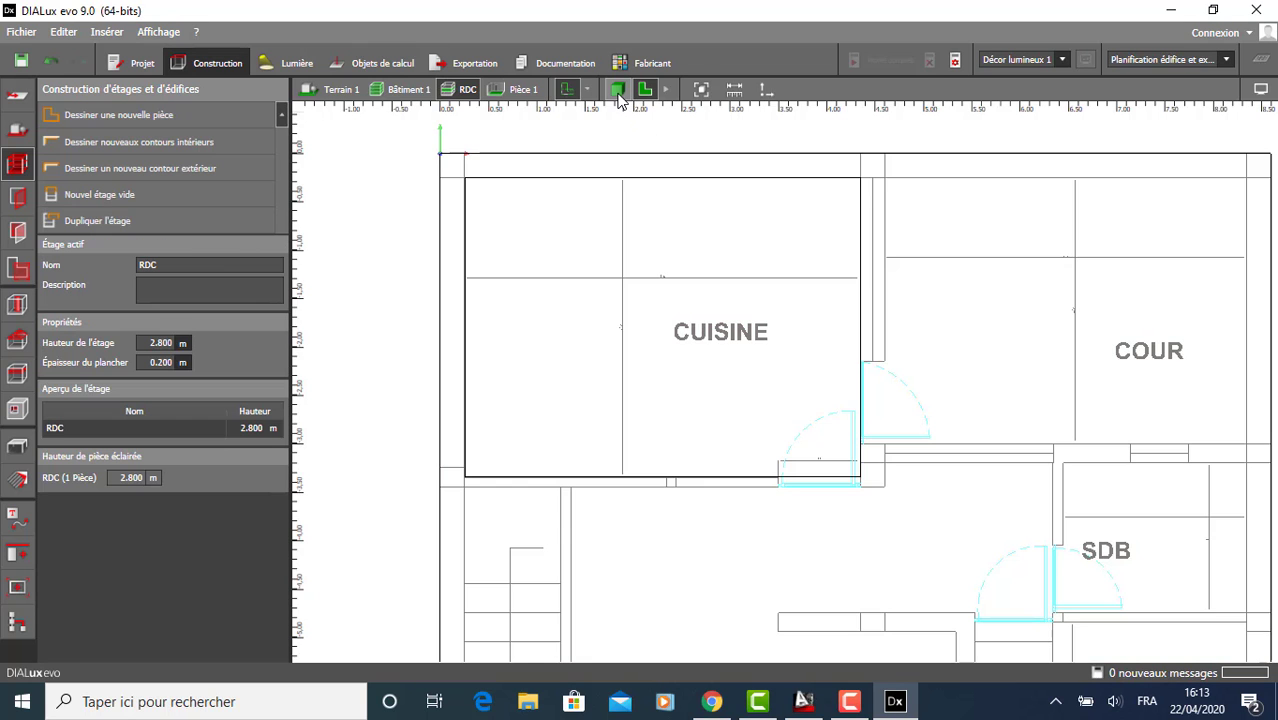
Examine the hollowed-out kitchen from several angles in 3D and return to the floor plan.
{"action": "left_click", "coordinate": [618, 91]}
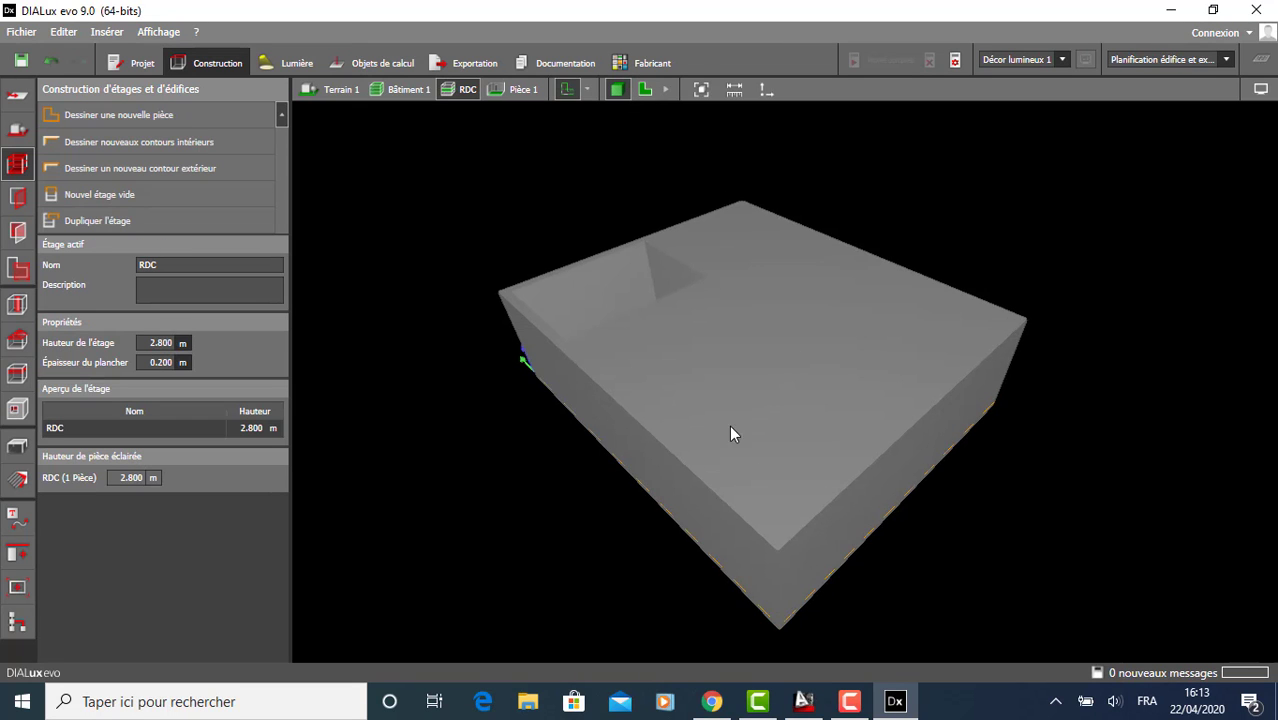
{"action": "right_click_drag", "start_coordinate": [731, 427], "coordinate": [905, 484]}
{"action": "scroll", "coordinate": [796, 509], "scroll_direction": "up", "scroll_amount": 3}
{"action": "middle_click_drag", "start_coordinate": [794, 508], "coordinate": [785, 470]}
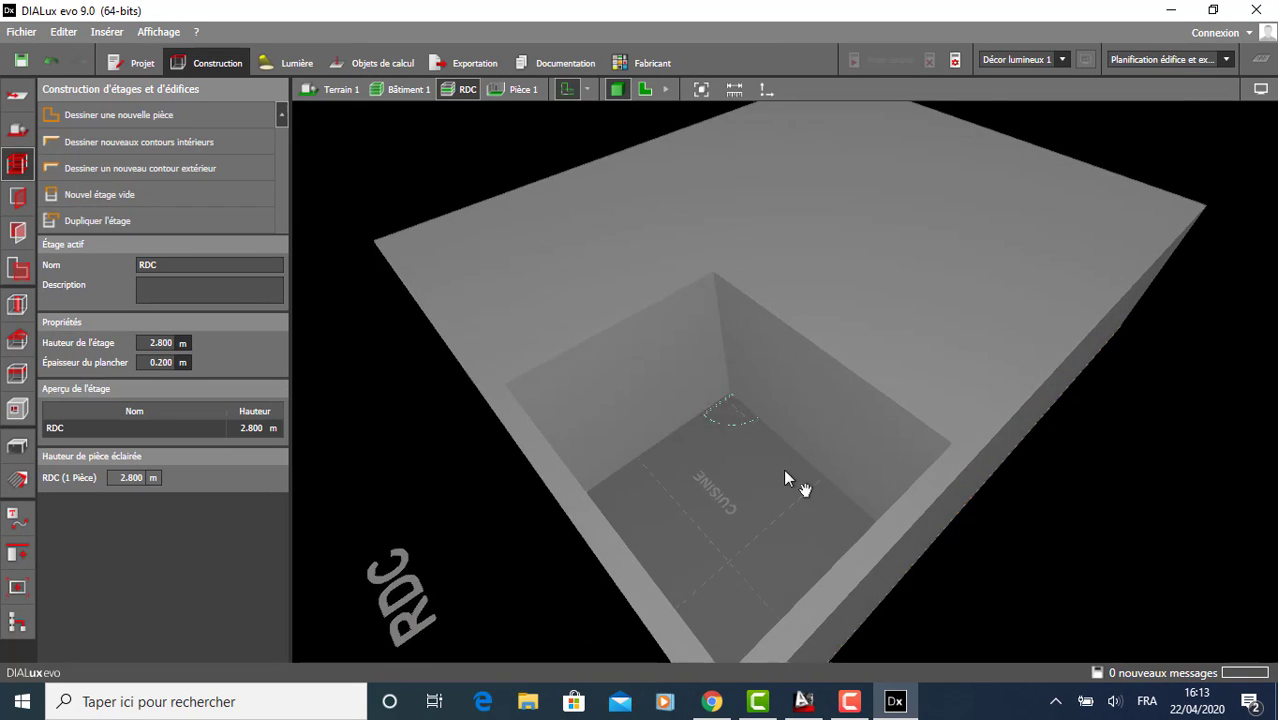
{"action": "right_click_drag", "start_coordinate": [785, 470], "coordinate": [651, 391]}
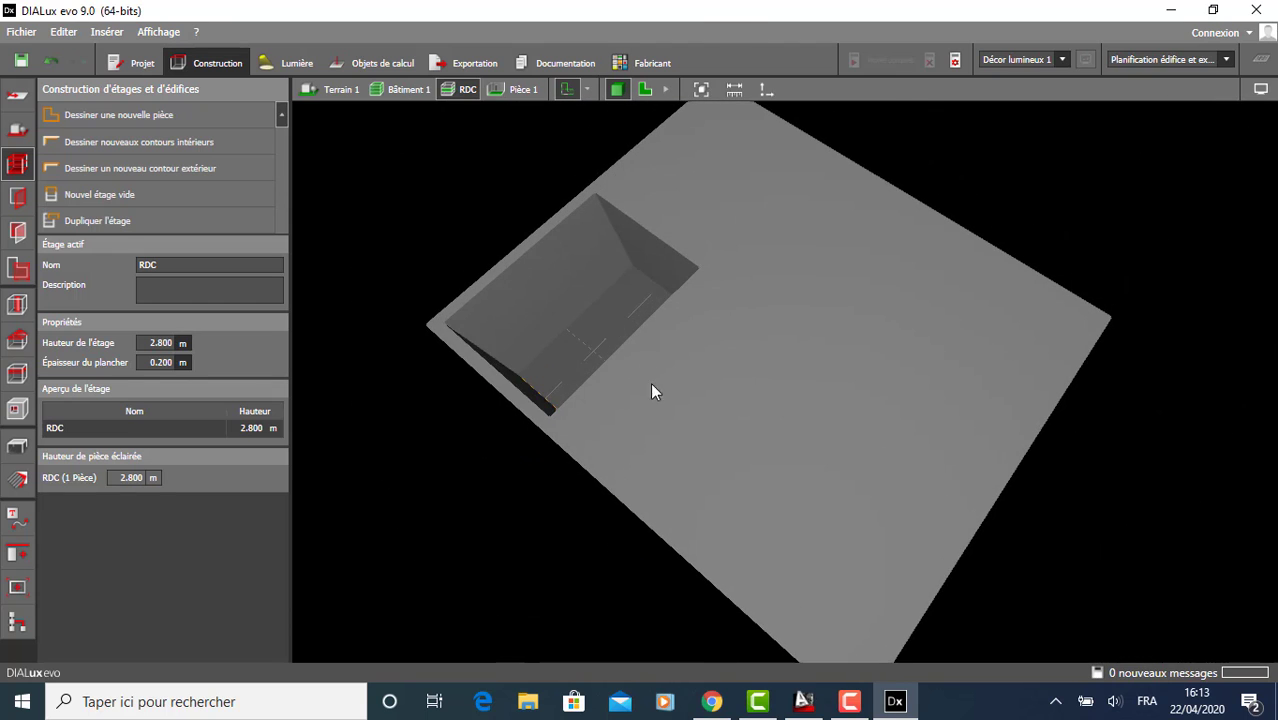
{"action": "left_click", "coordinate": [646, 87]}
Draw the interior contour of the COUR along its inner wall faces, 3.75 m by 2.75 m, and close it at its starting corner.
{"action": "scroll", "coordinate": [697, 250], "scroll_direction": "down", "scroll_amount": 2}
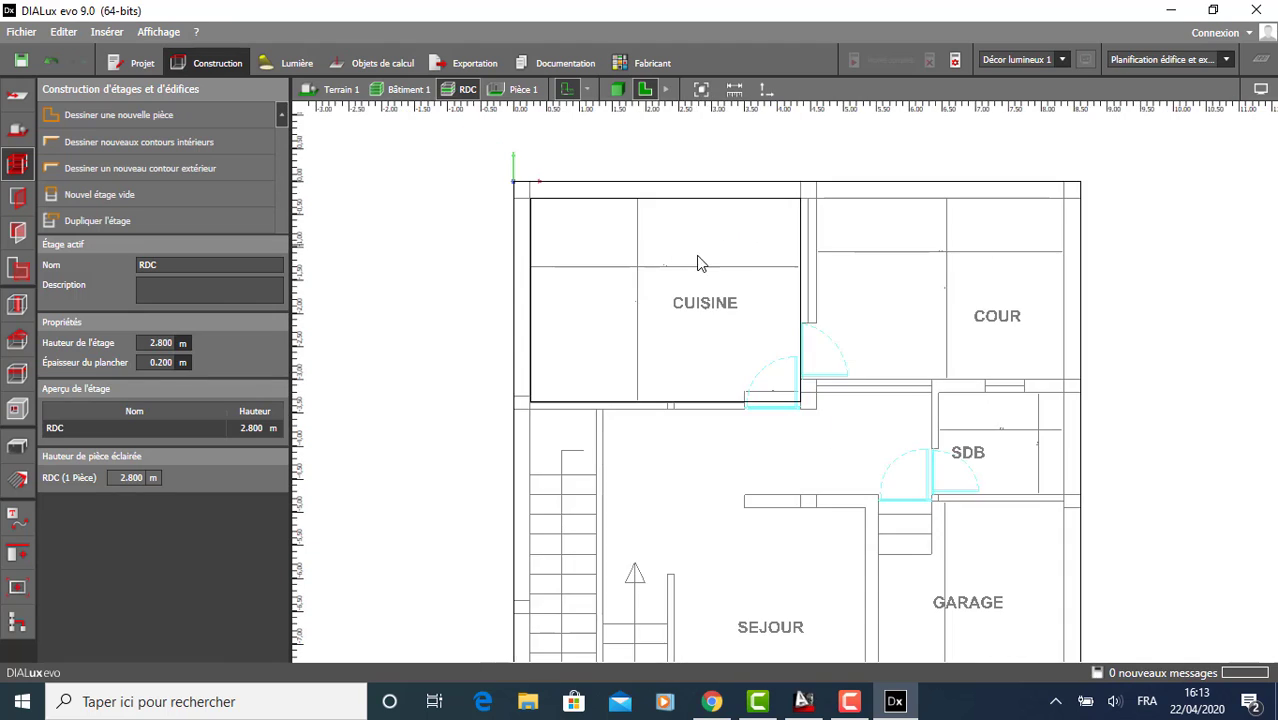
{"action": "middle_click_drag", "start_coordinate": [872, 321], "coordinate": [698, 276]}
{"action": "scroll", "coordinate": [812, 188], "scroll_direction": "up", "scroll_amount": 2}
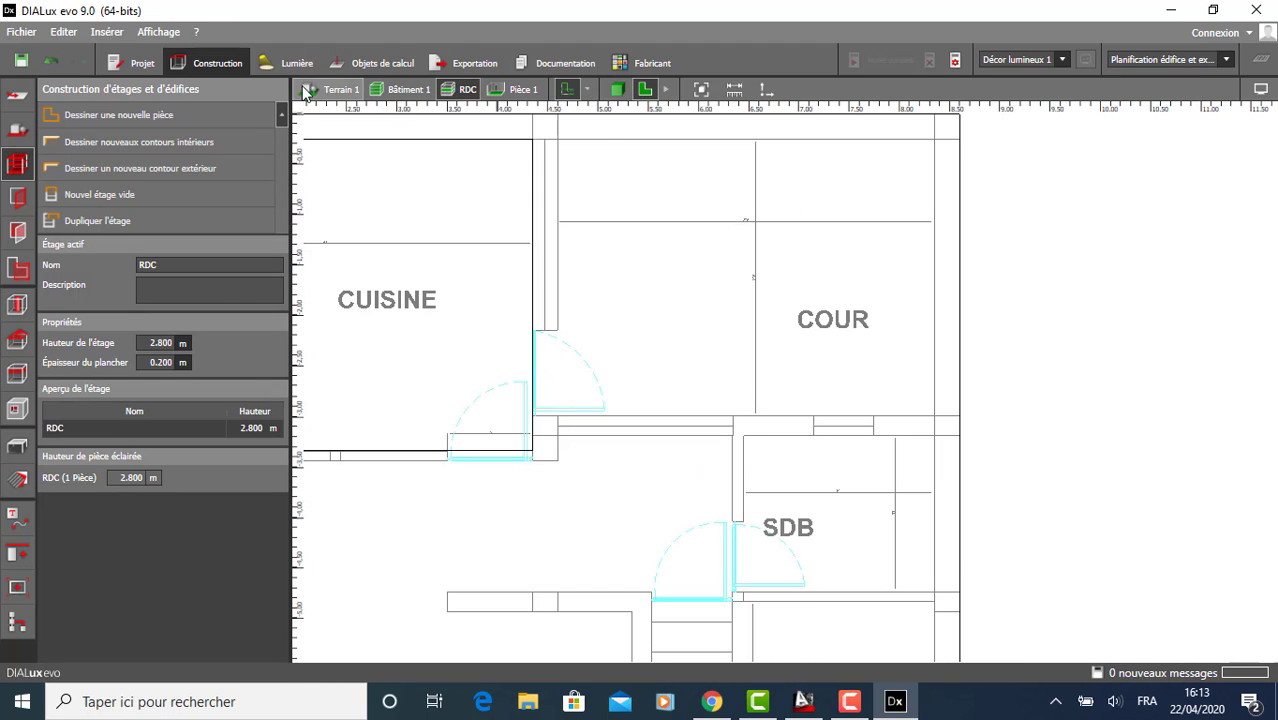
{"action": "left_click", "coordinate": [178, 154]}
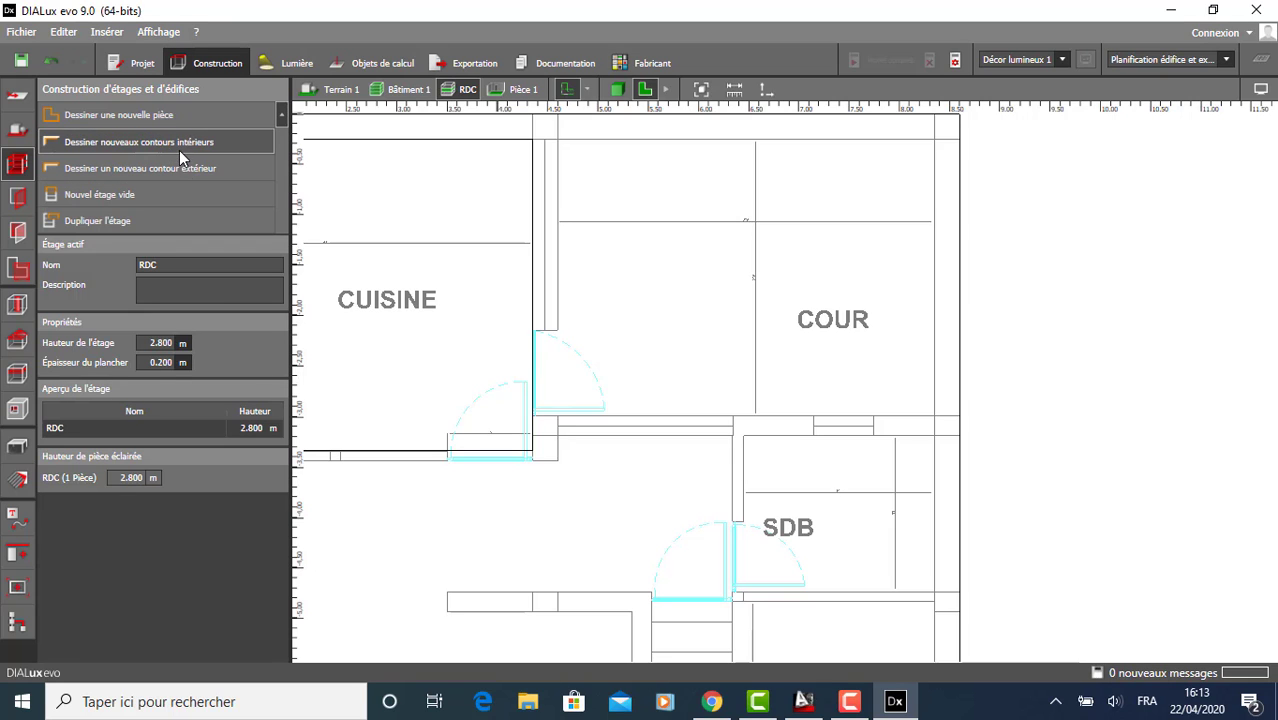
{"action": "left_click", "coordinate": [559, 141]}
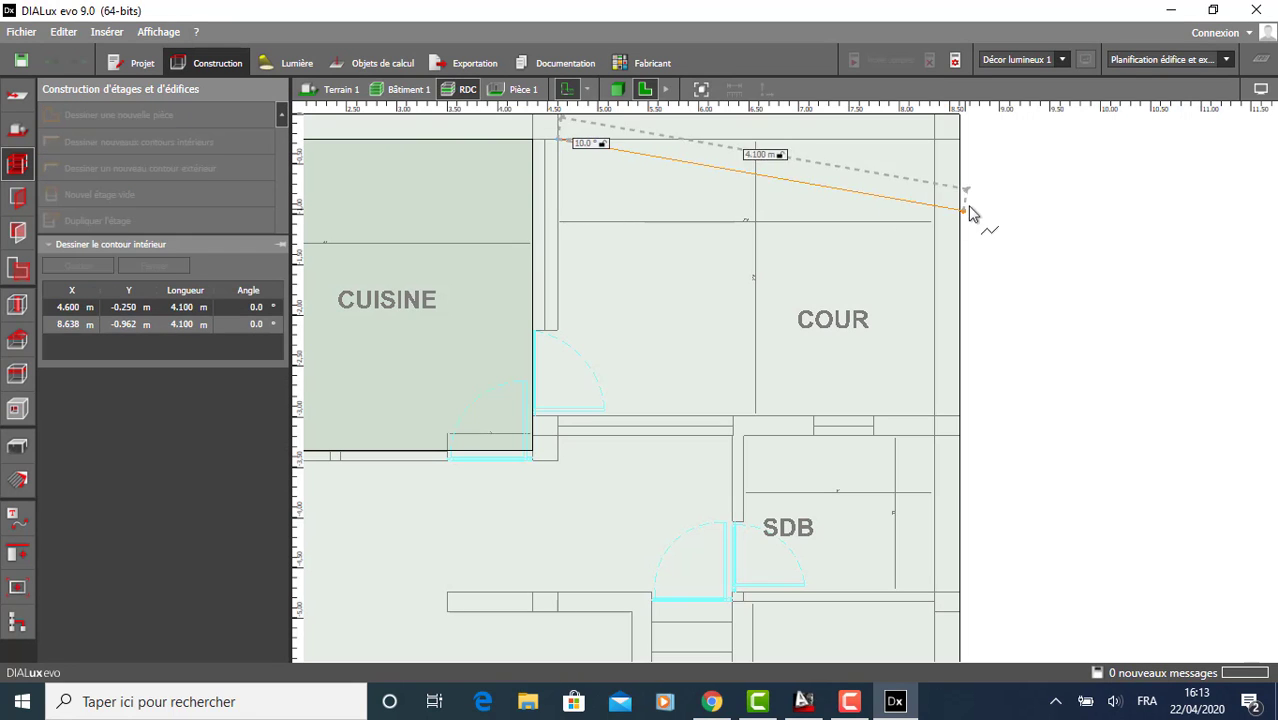
{"action": "left_click", "coordinate": [934, 142]}
{"action": "left_click", "coordinate": [934, 417]}
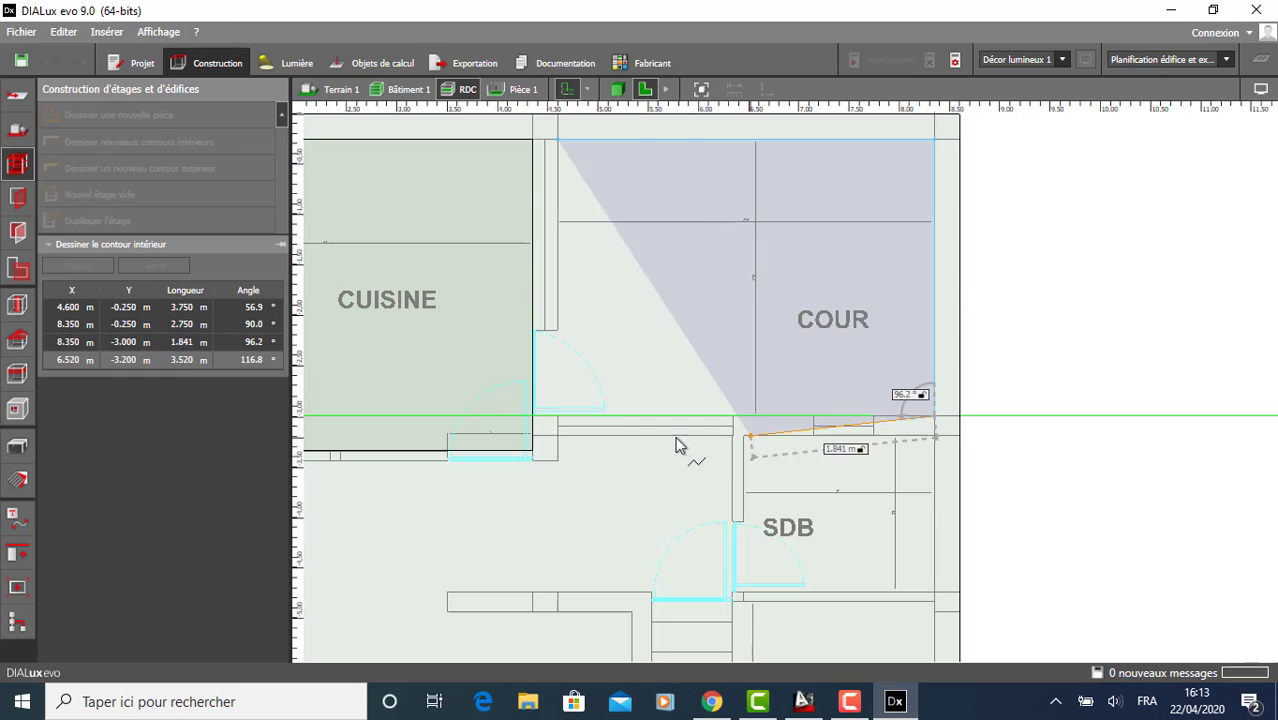
{"action": "left_click", "coordinate": [559, 418]}
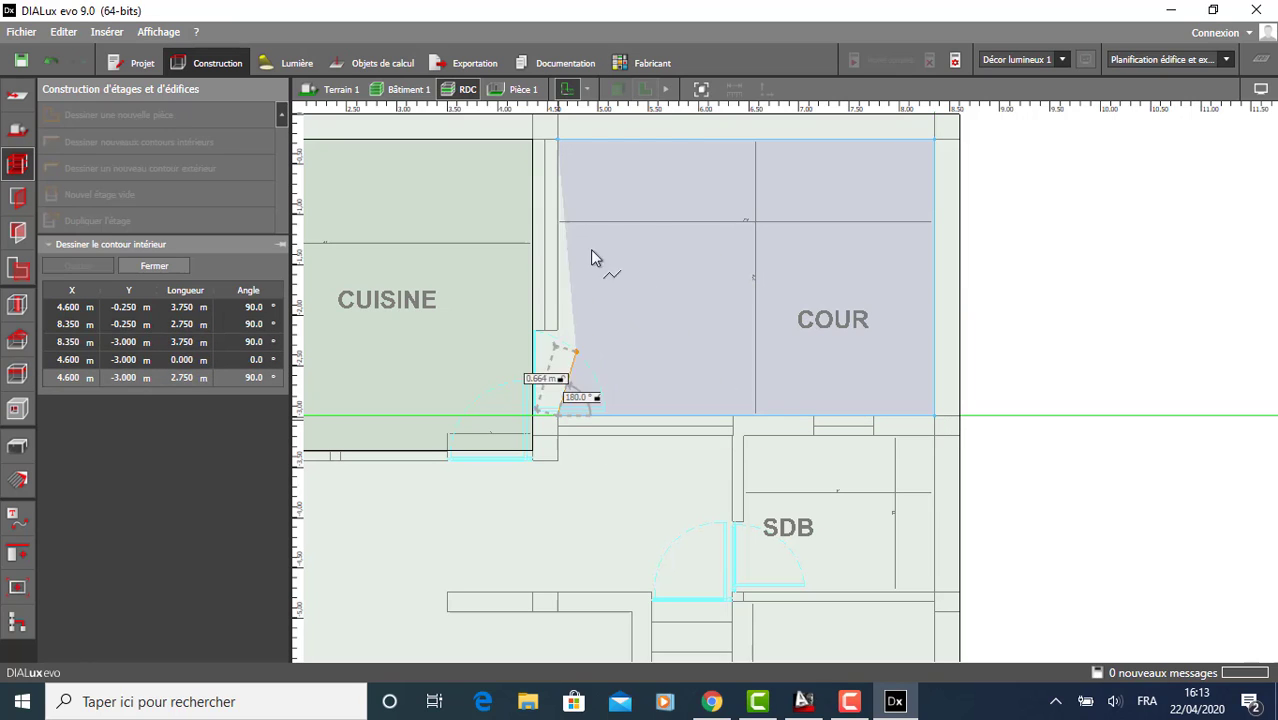
{"action": "left_click", "coordinate": [560, 141]}
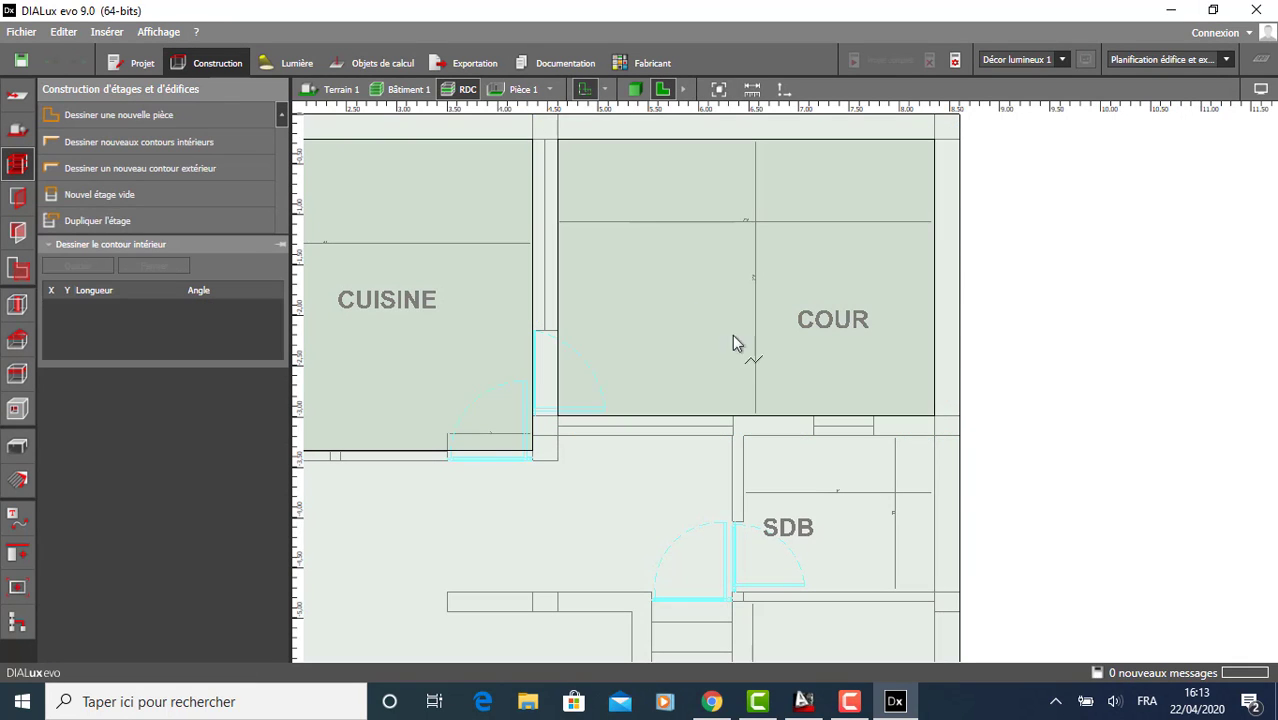
Draw the interior contour of the SDB along its inner wall faces, about 1.89 m by 1.55 m, closing it at the starting corner.
{"action": "scroll", "coordinate": [775, 227], "scroll_direction": "down", "scroll_amount": 2}
{"action": "middle_click_drag", "start_coordinate": [812, 420], "coordinate": [832, 305]}
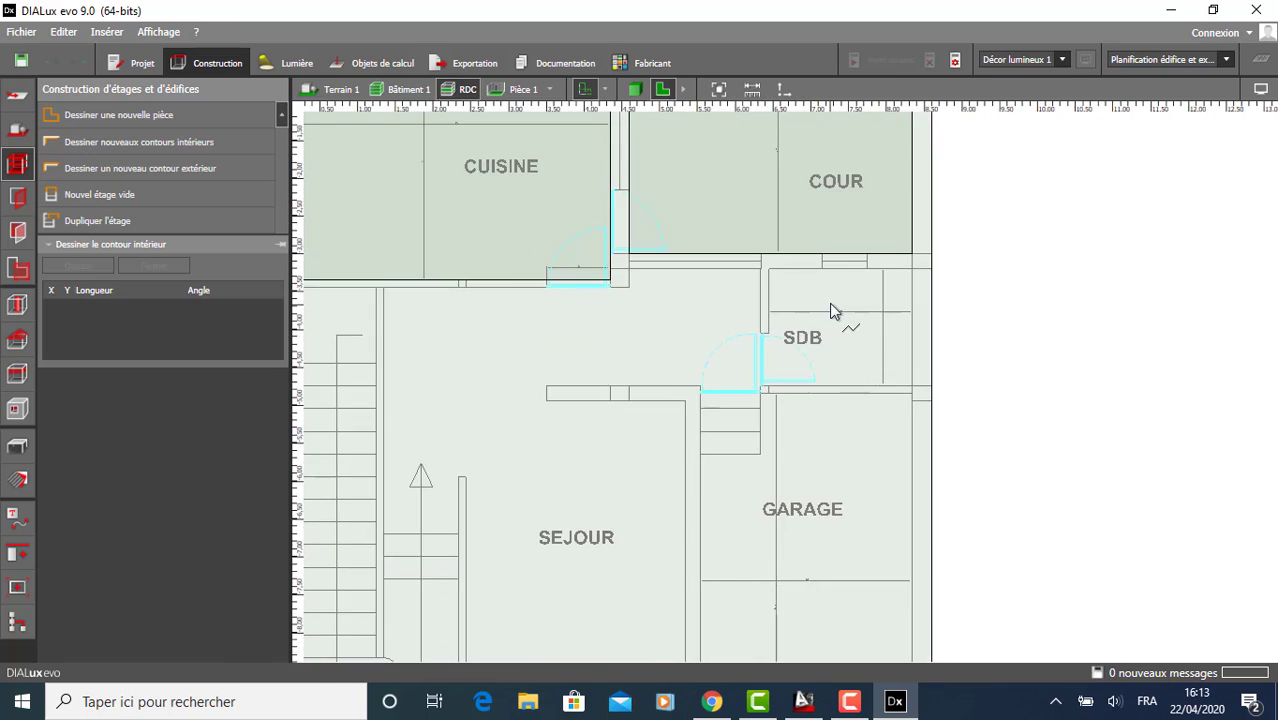
{"action": "scroll", "coordinate": [797, 292], "scroll_direction": "up", "scroll_amount": 3}
{"action": "left_click", "coordinate": [754, 258]}
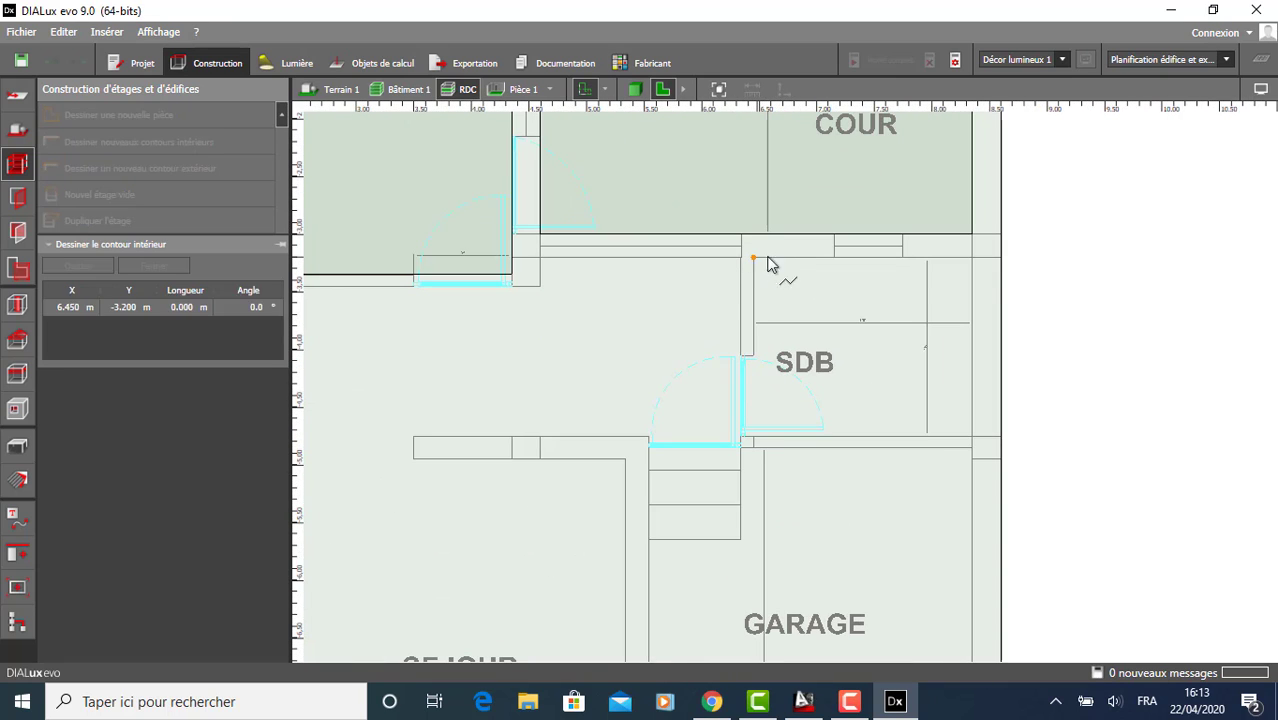
{"action": "left_click", "coordinate": [971, 259]}
{"action": "left_click", "coordinate": [971, 437]}
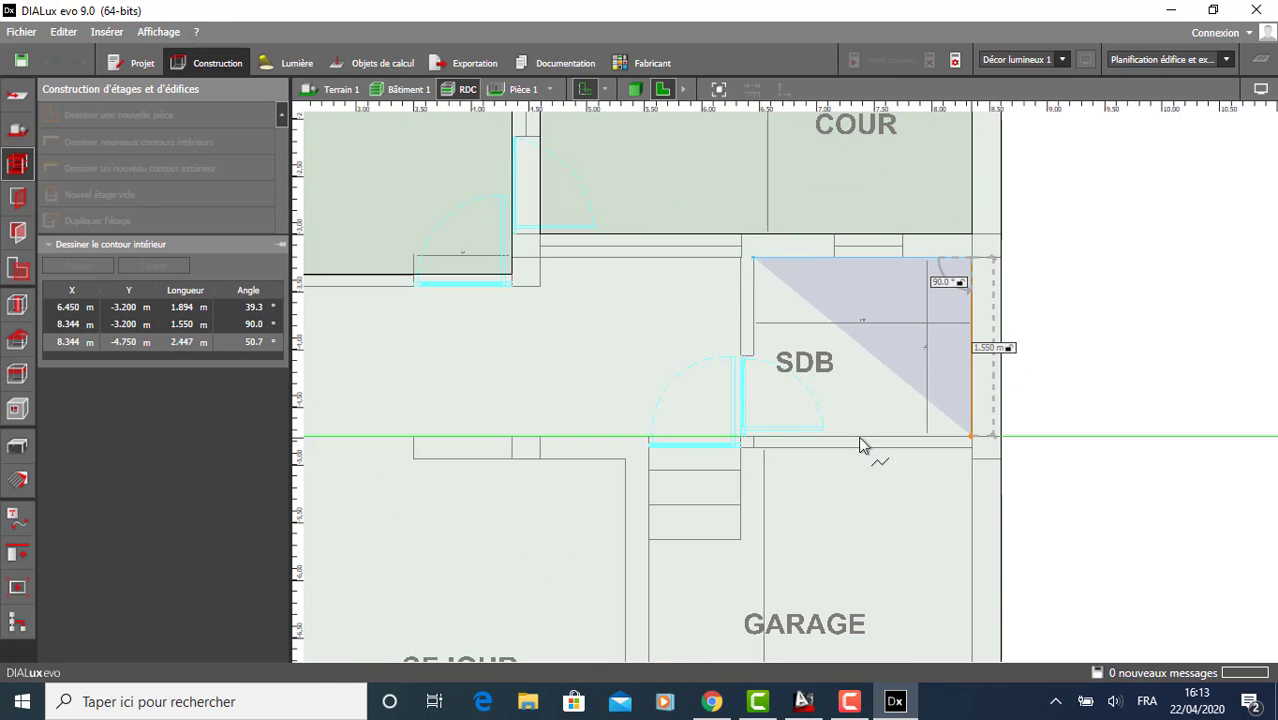
{"action": "left_click", "coordinate": [755, 437]}
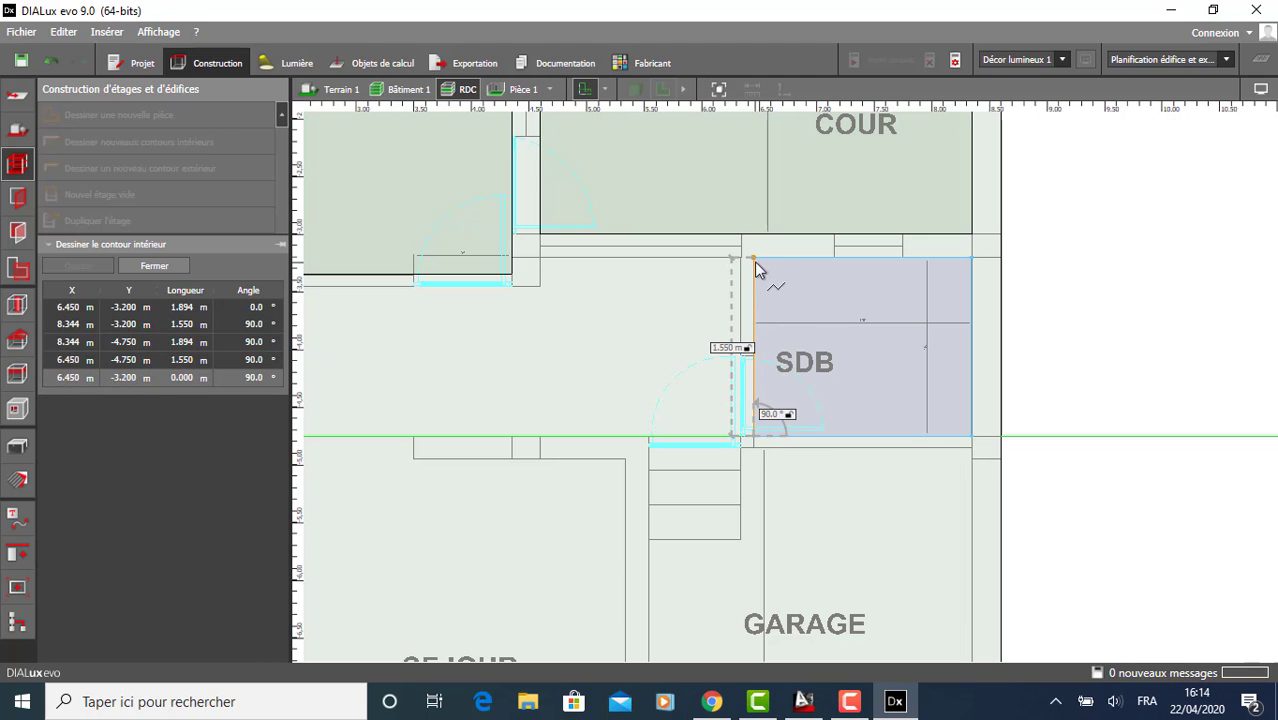
{"action": "left_click", "coordinate": [755, 260]}
Review the CUISINE, COUR and SDB room contours in plan and in 3D, ending in the floor plan.
{"action": "middle_click_drag", "start_coordinate": [705, 305], "coordinate": [884, 174]}
{"action": "scroll", "coordinate": [860, 195], "scroll_direction": "down", "scroll_amount": 5}
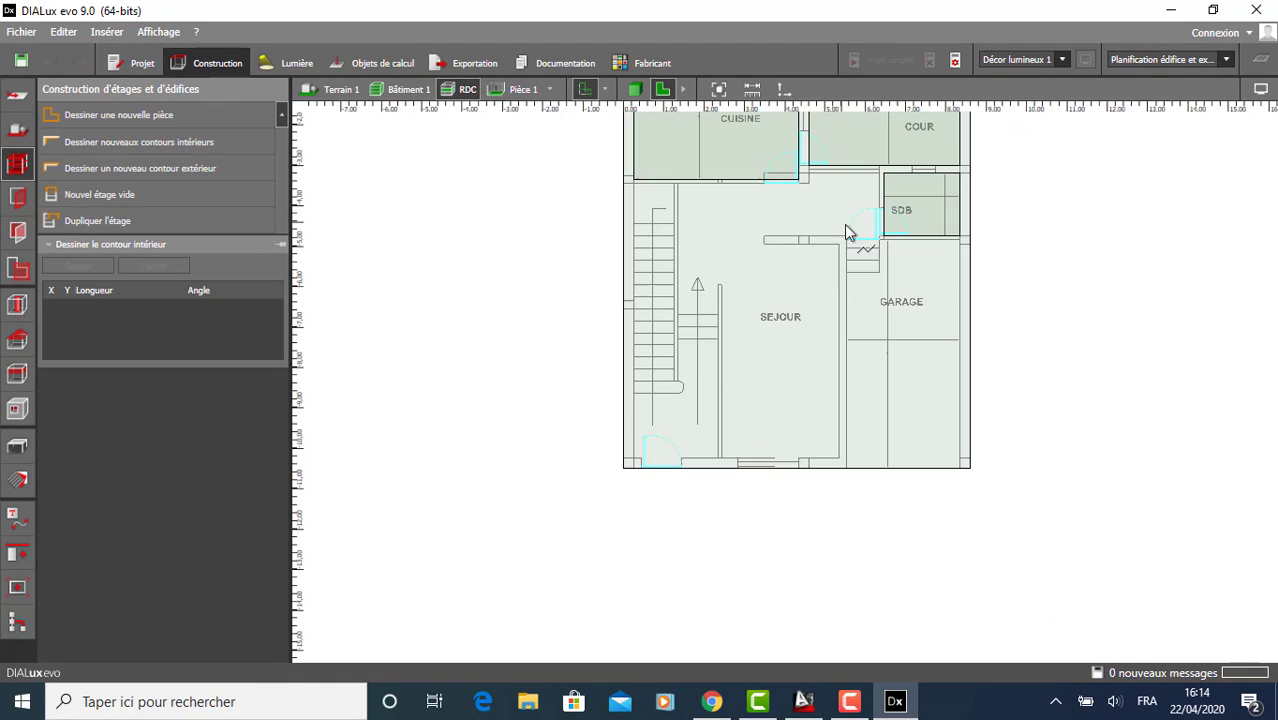
{"action": "middle_click_drag", "start_coordinate": [849, 228], "coordinate": [792, 405]}
{"action": "scroll", "coordinate": [810, 340], "scroll_direction": "up", "scroll_amount": 3}
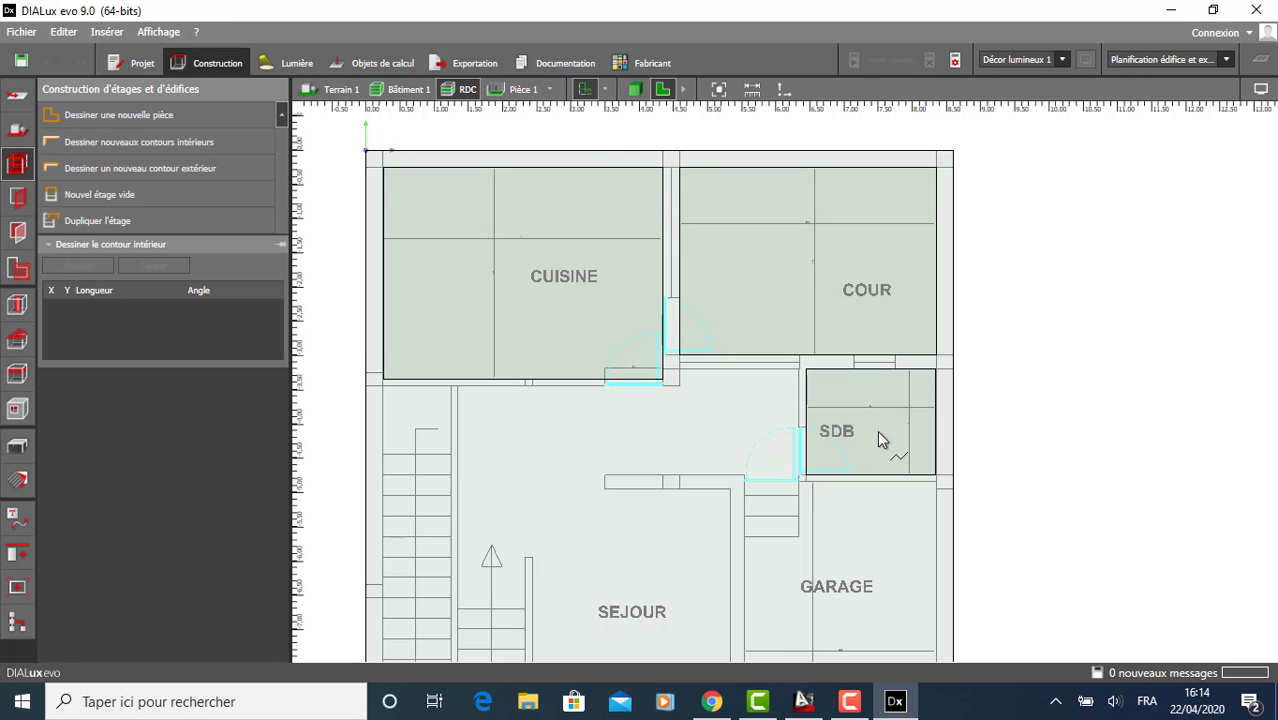
{"action": "left_click", "coordinate": [634, 89]}
{"action": "left_click_drag", "start_coordinate": [609, 351], "coordinate": [673, 119]}
{"action": "left_click", "coordinate": [662, 89]}
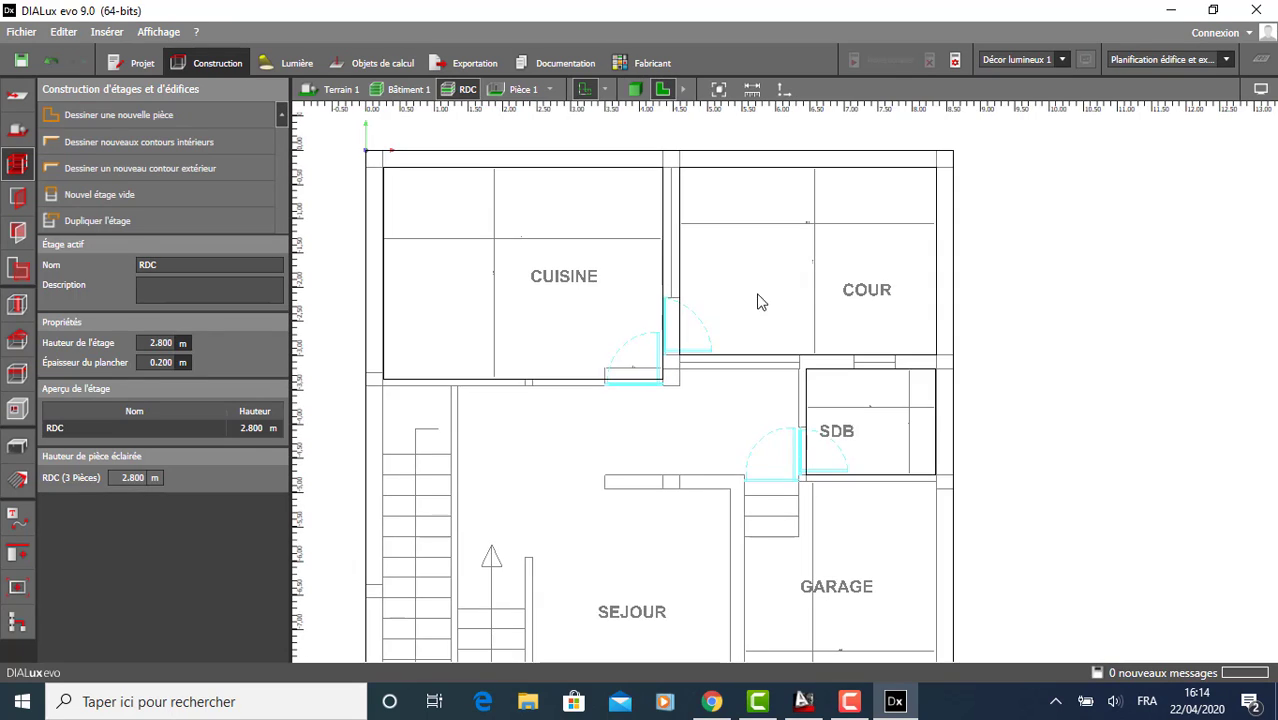
Set Porte (standard) from the catalogue as the active building opening.
{"action": "scroll", "coordinate": [685, 385], "scroll_direction": "up", "scroll_amount": 5}
{"action": "scroll", "coordinate": [727, 359], "scroll_direction": "down", "scroll_amount": 5}
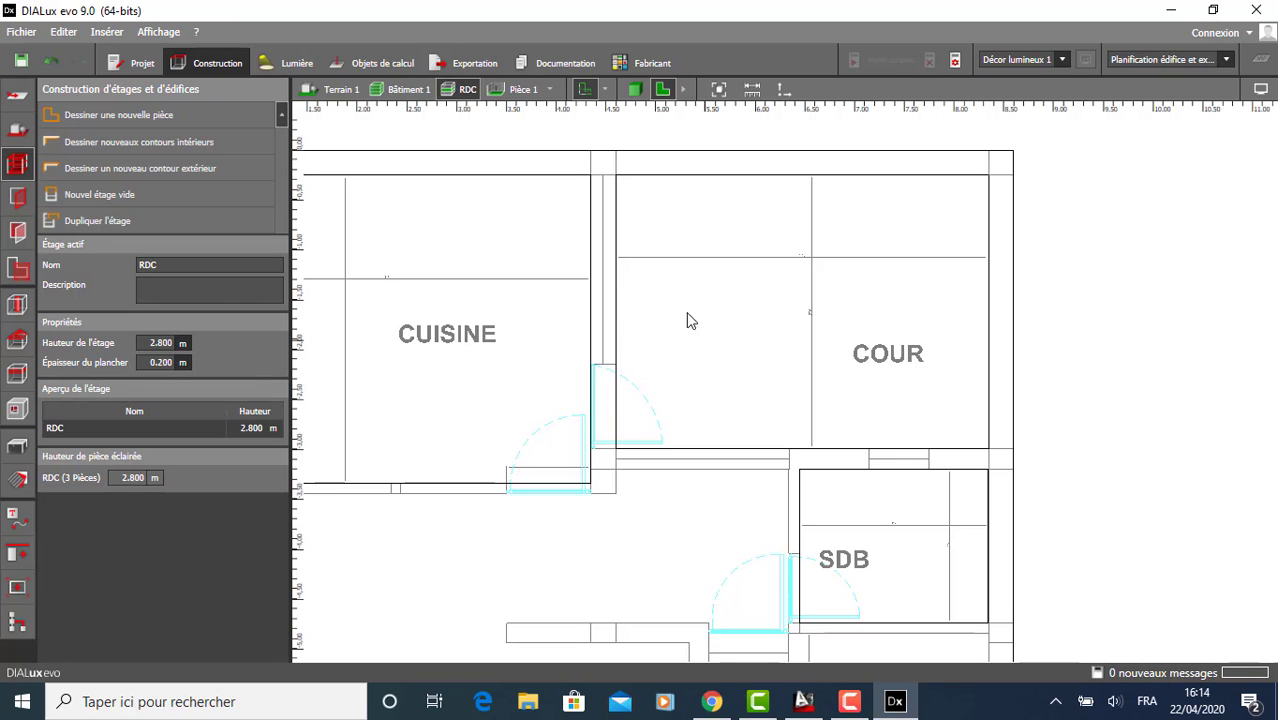
{"action": "left_click", "coordinate": [16, 200]}
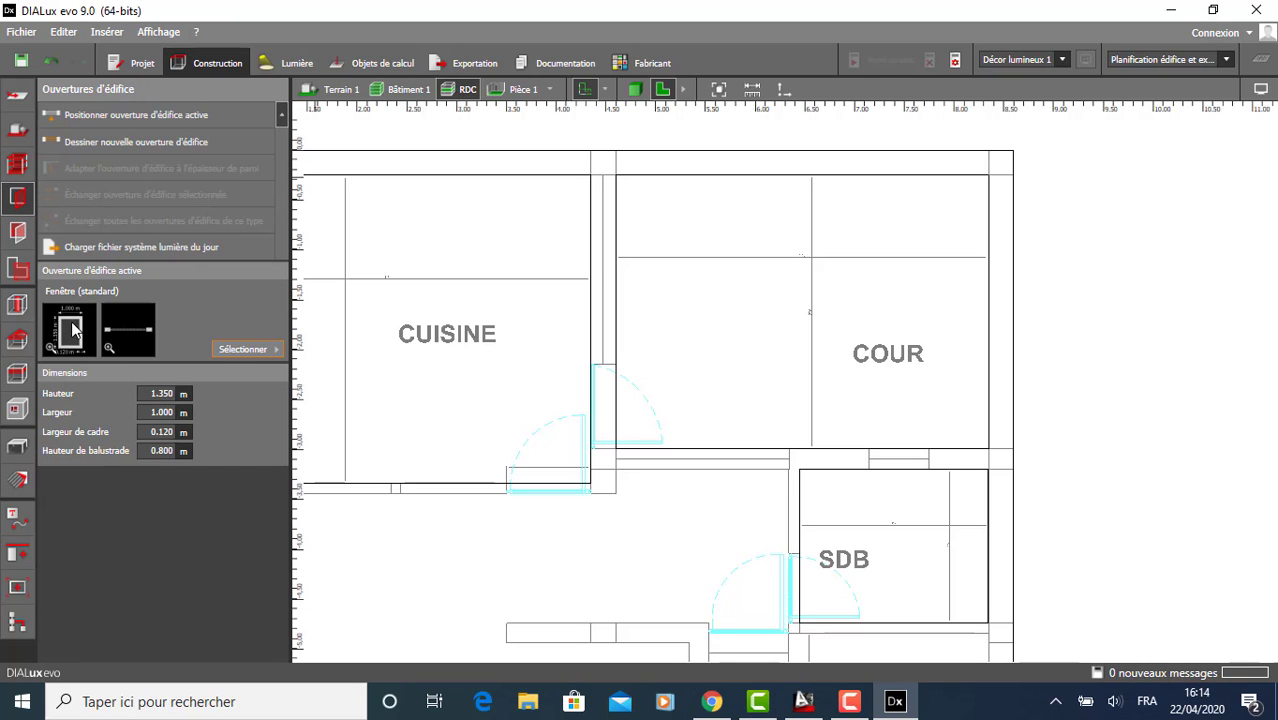
{"action": "left_click", "coordinate": [264, 348]}
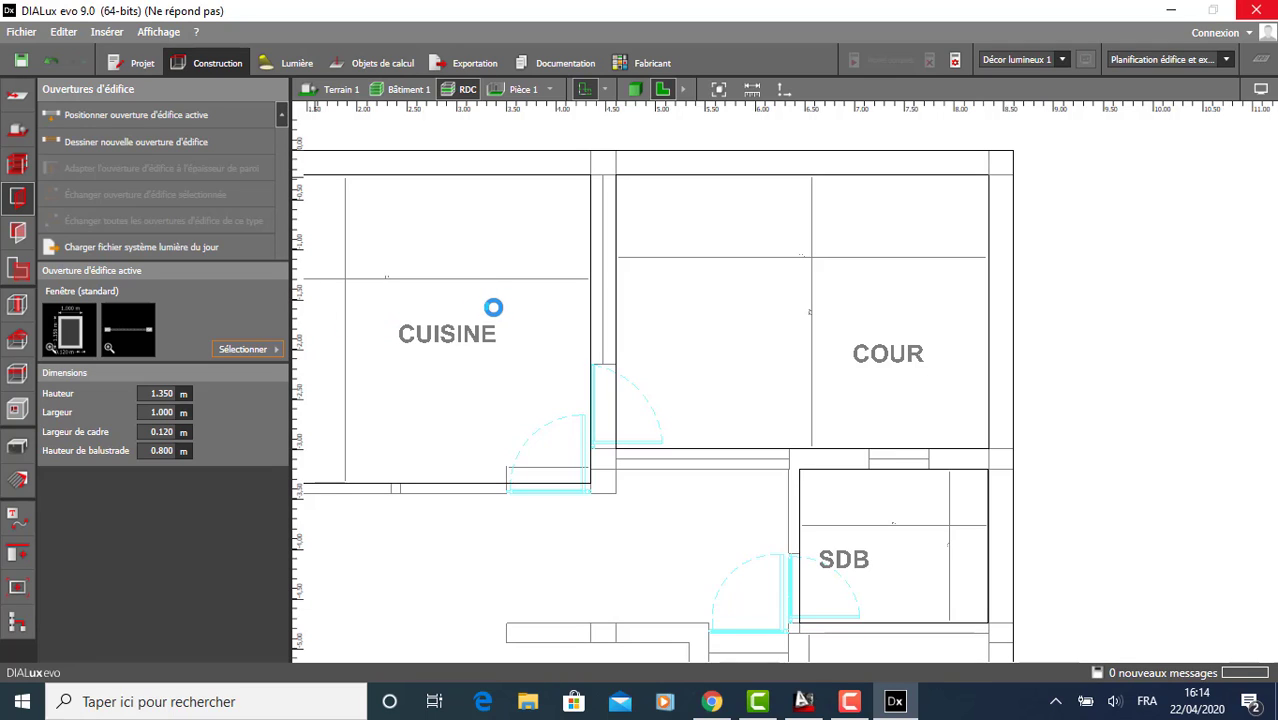
{"action": "left_click", "coordinate": [267, 350]}
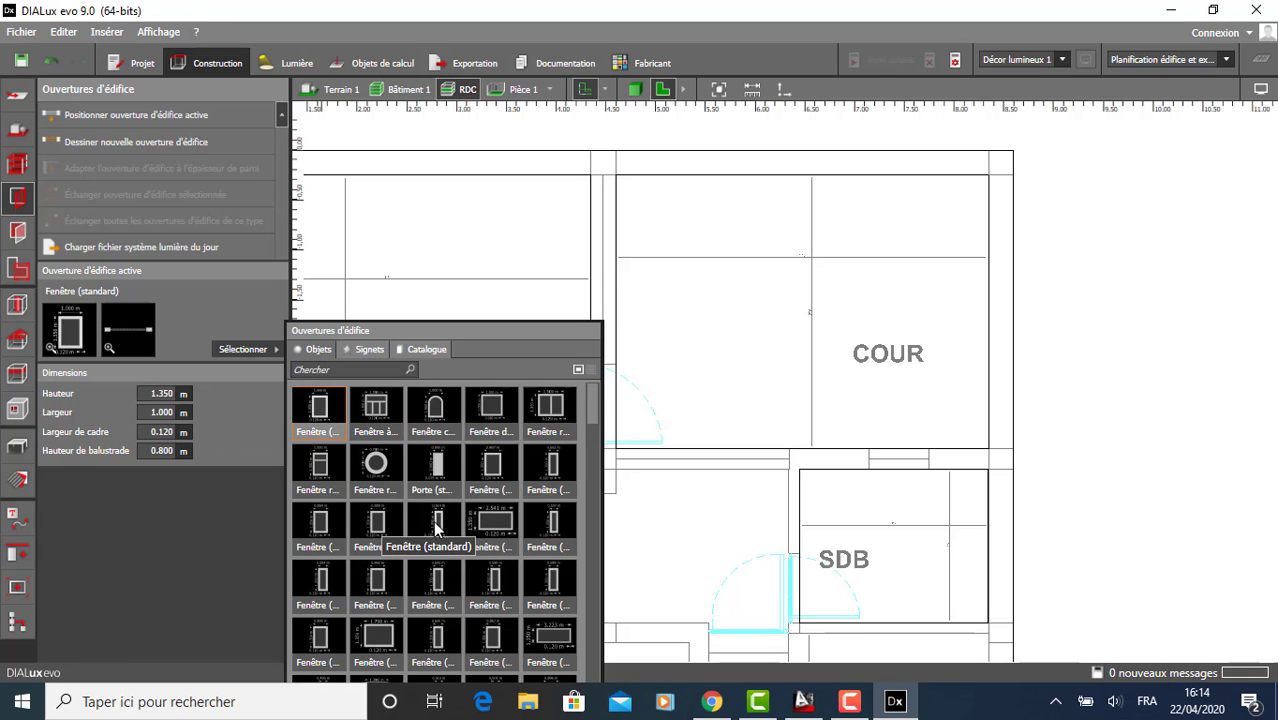
{"action": "scroll", "coordinate": [507, 545], "scroll_direction": "down", "scroll_amount": 2}
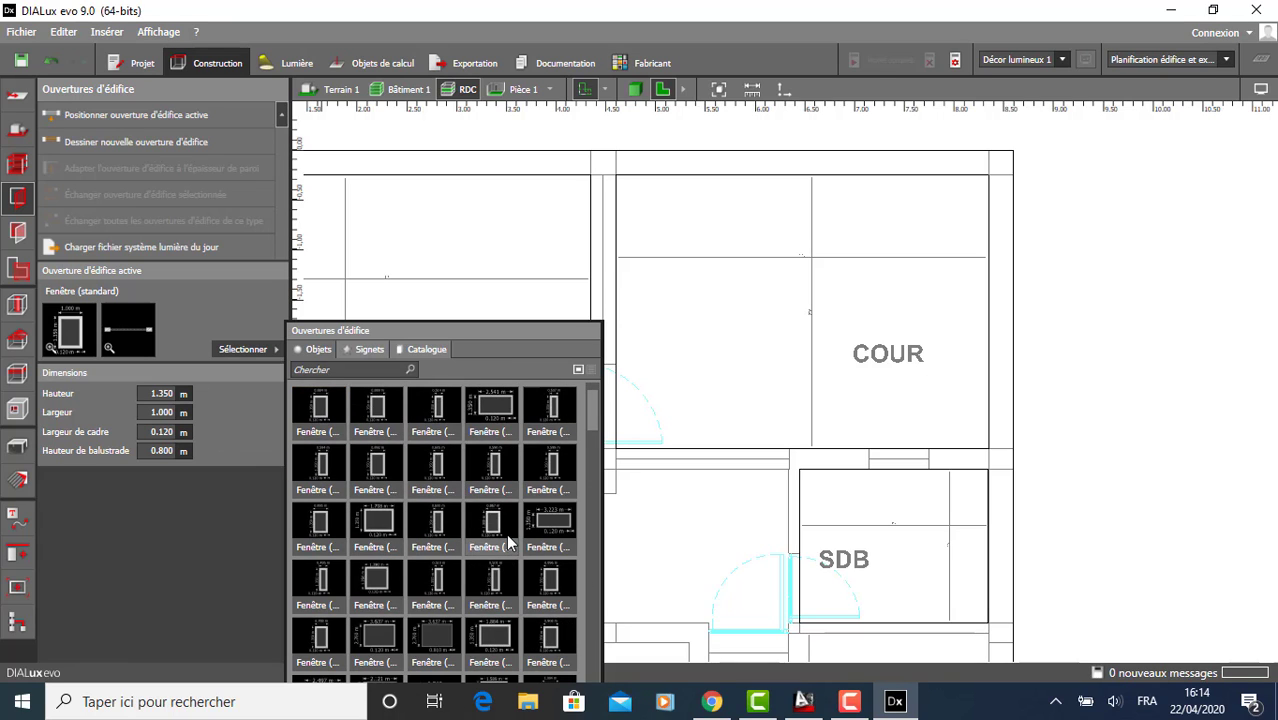
{"action": "scroll", "coordinate": [506, 533], "scroll_direction": "up", "scroll_amount": 1}
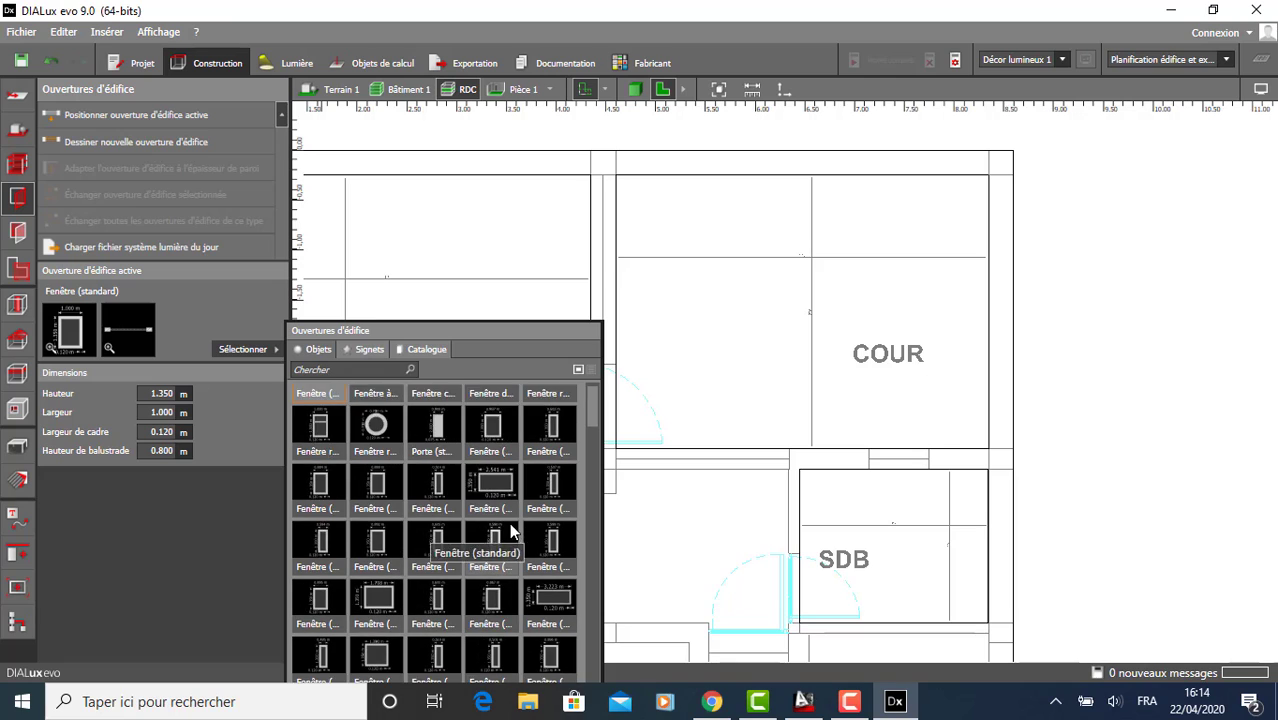
{"action": "scroll", "coordinate": [509, 522], "scroll_direction": "up", "scroll_amount": 1}
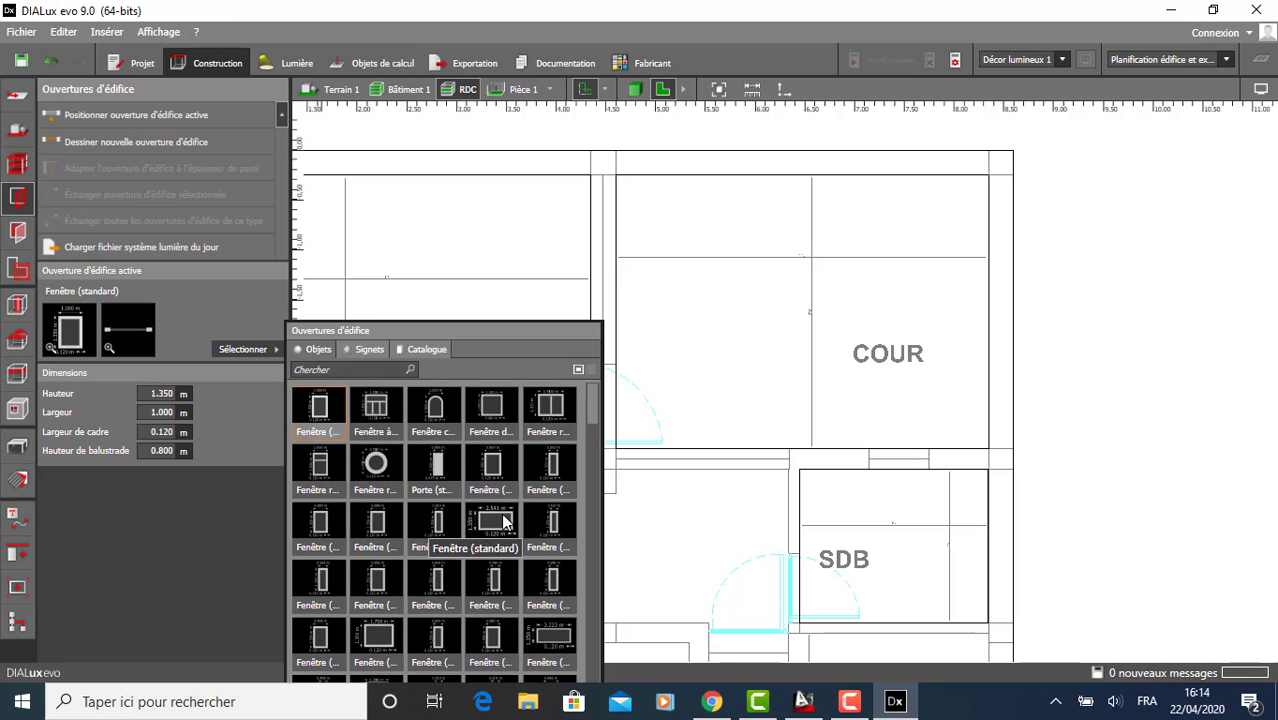
{"action": "left_click", "coordinate": [435, 466]}
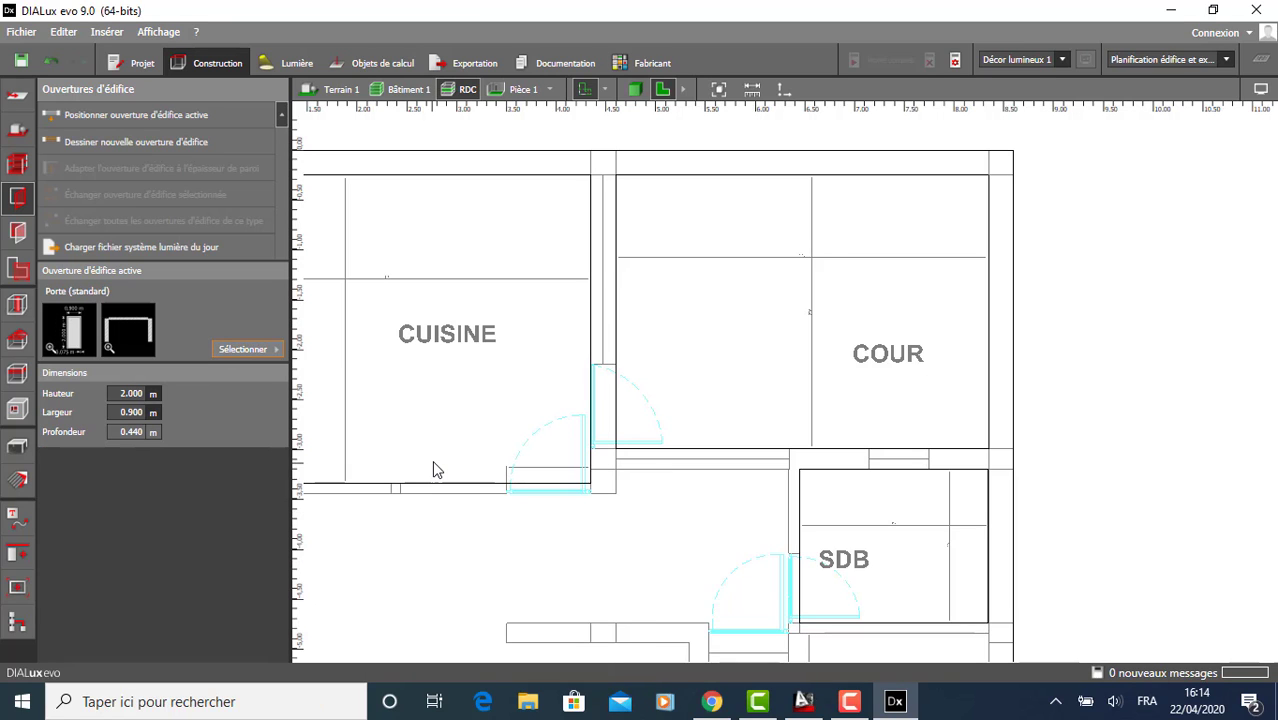
Draw a door opening about 0.77 m wide in the wall between CUISINE and COUR, following the door on the plan.
{"action": "left_click", "coordinate": [145, 139]}
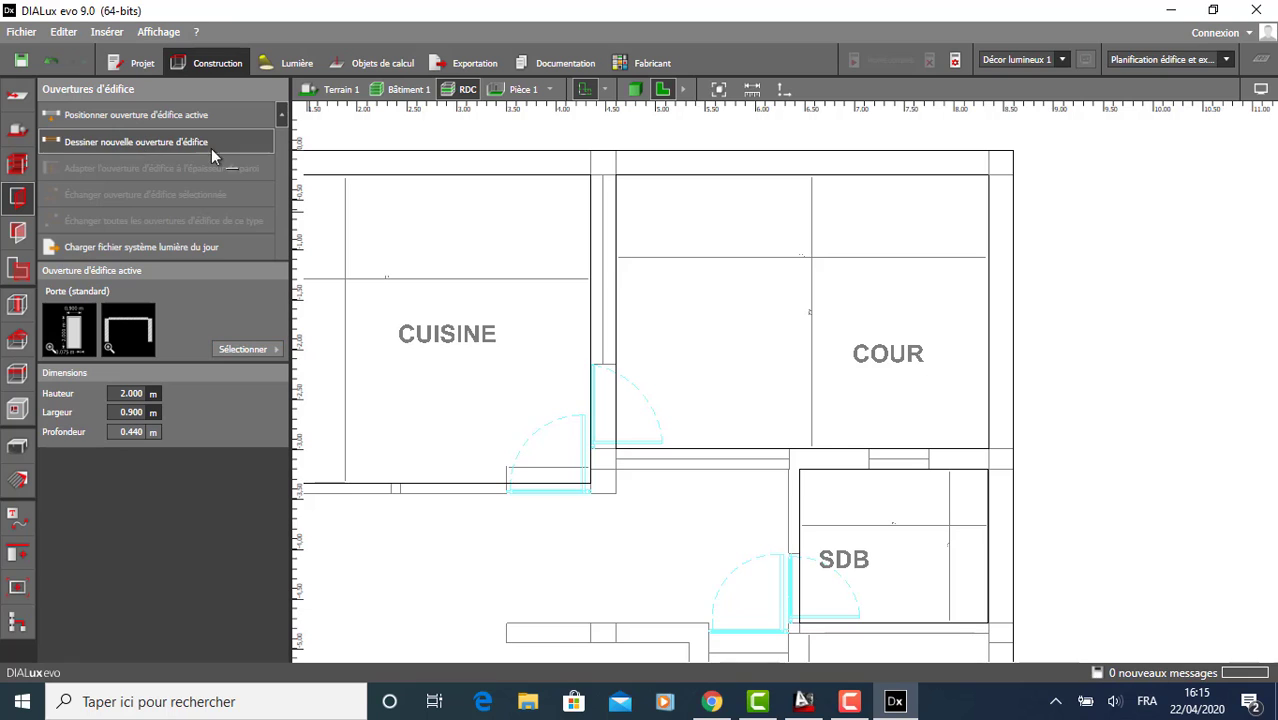
{"action": "middle_click_drag", "start_coordinate": [588, 365], "coordinate": [622, 306]}
{"action": "scroll", "coordinate": [679, 379], "scroll_direction": "up", "scroll_amount": 4}
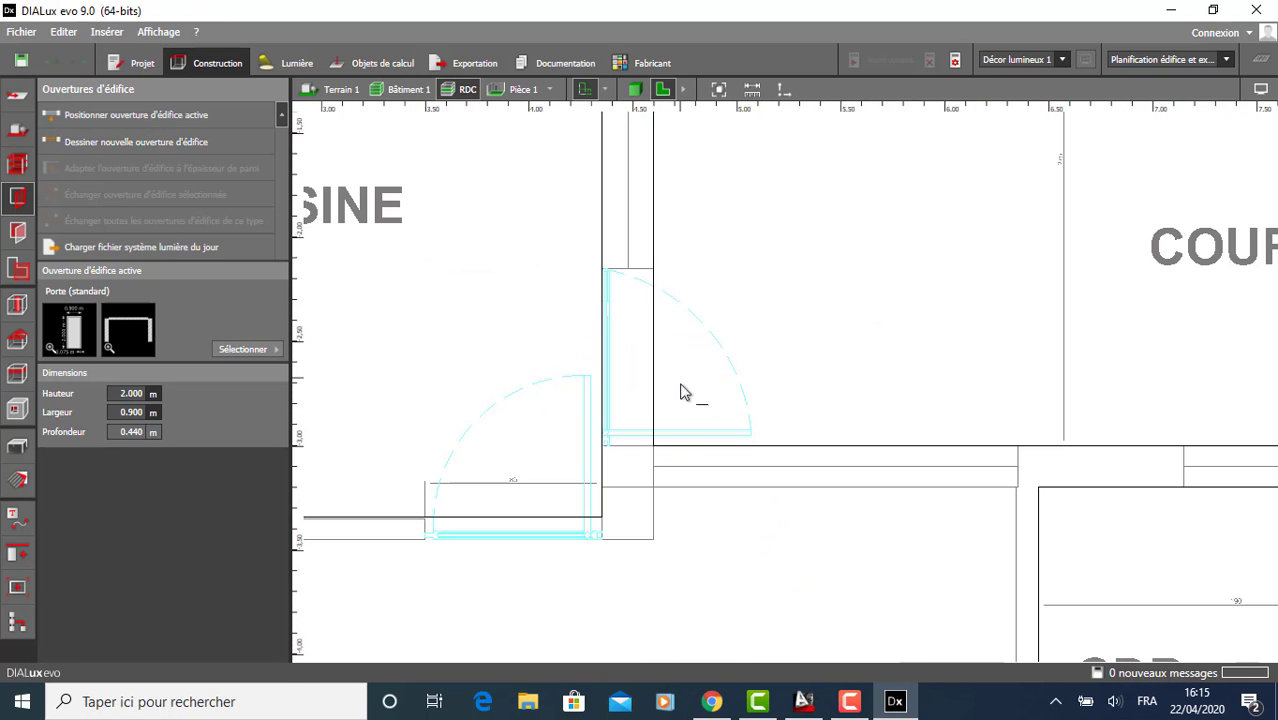
{"action": "left_click", "coordinate": [655, 430]}
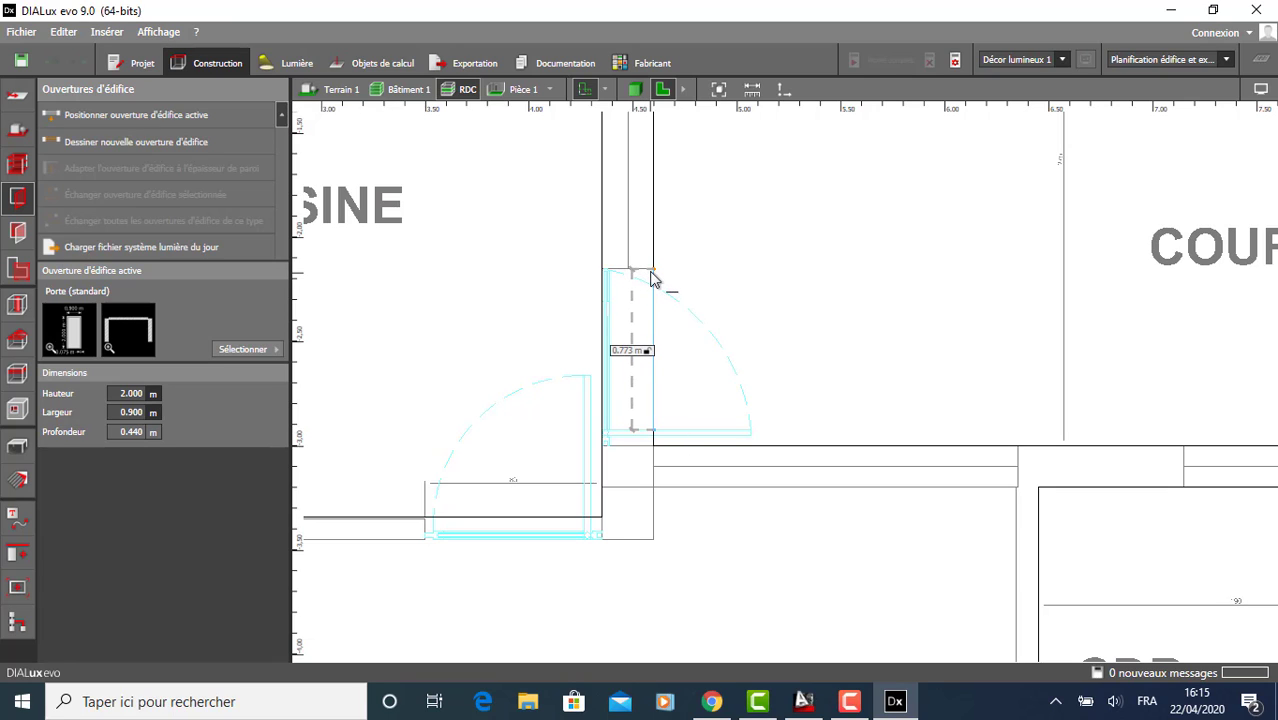
{"action": "left_click", "coordinate": [652, 279]}
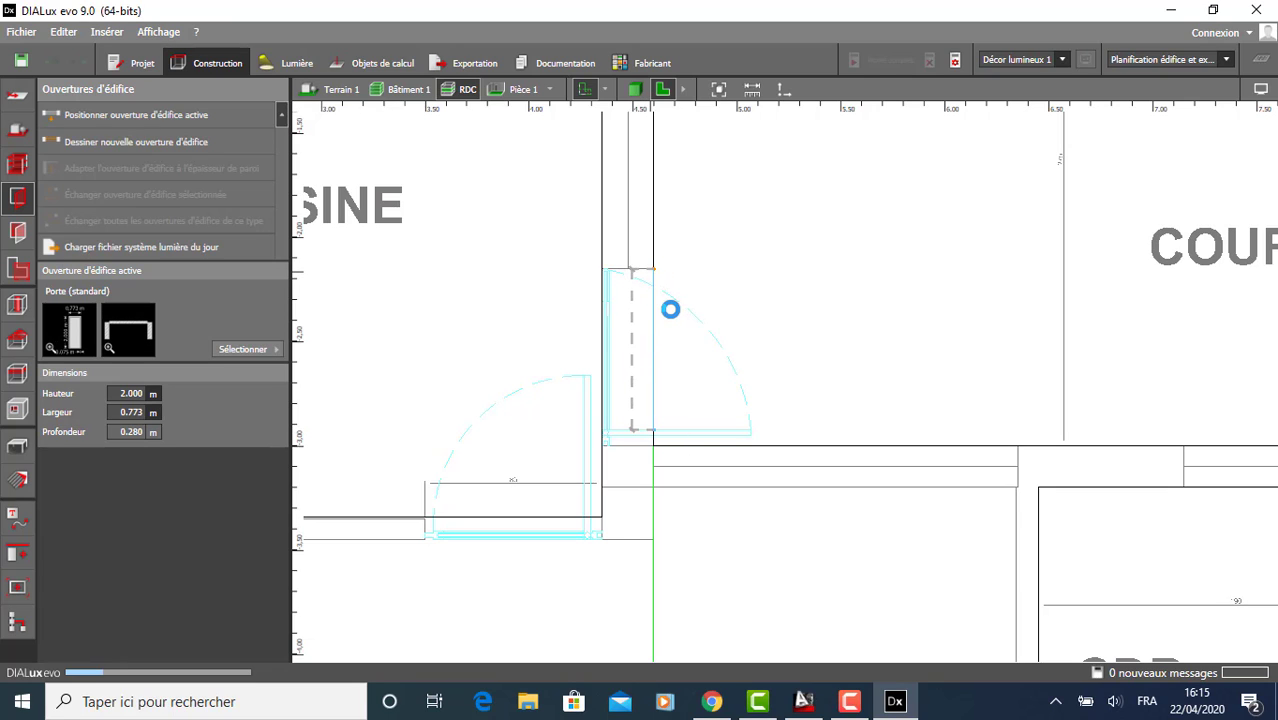
{"action": "scroll", "coordinate": [665, 331], "scroll_direction": "down", "scroll_amount": 2}
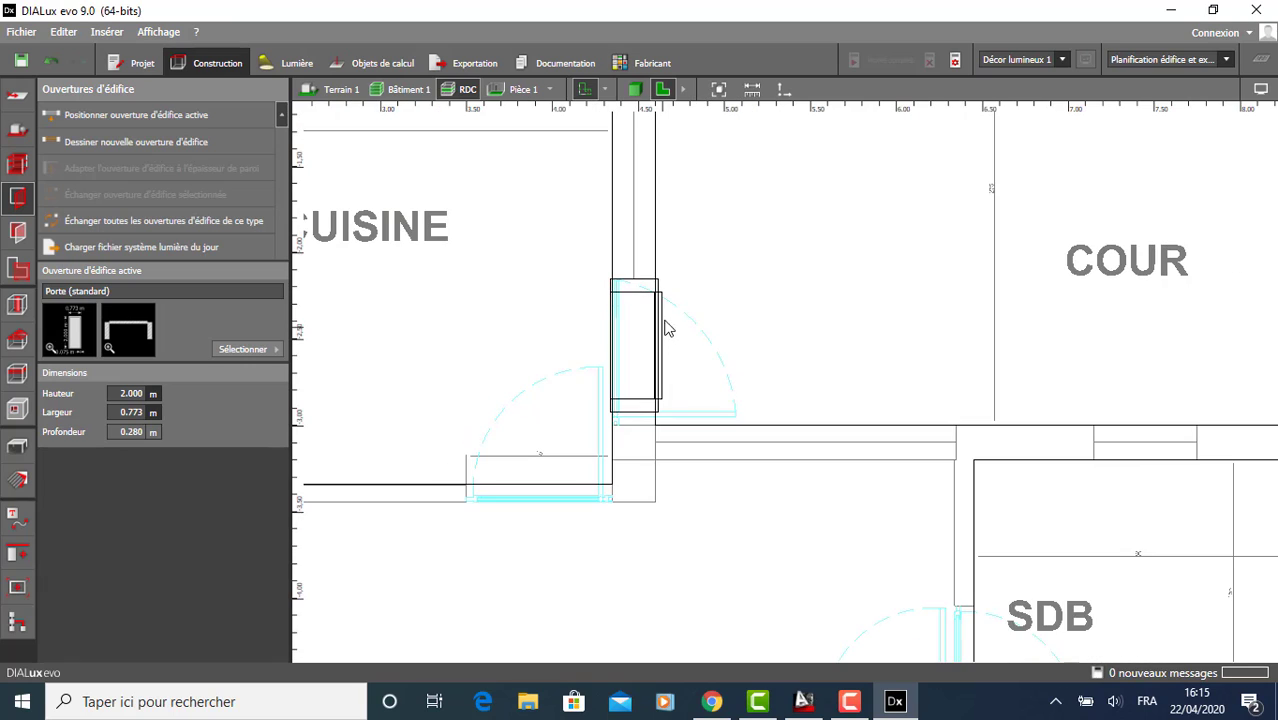
Examine the new door between CUISINE and COUR in 3D and decline saving the project.
{"action": "left_click", "coordinate": [636, 91]}
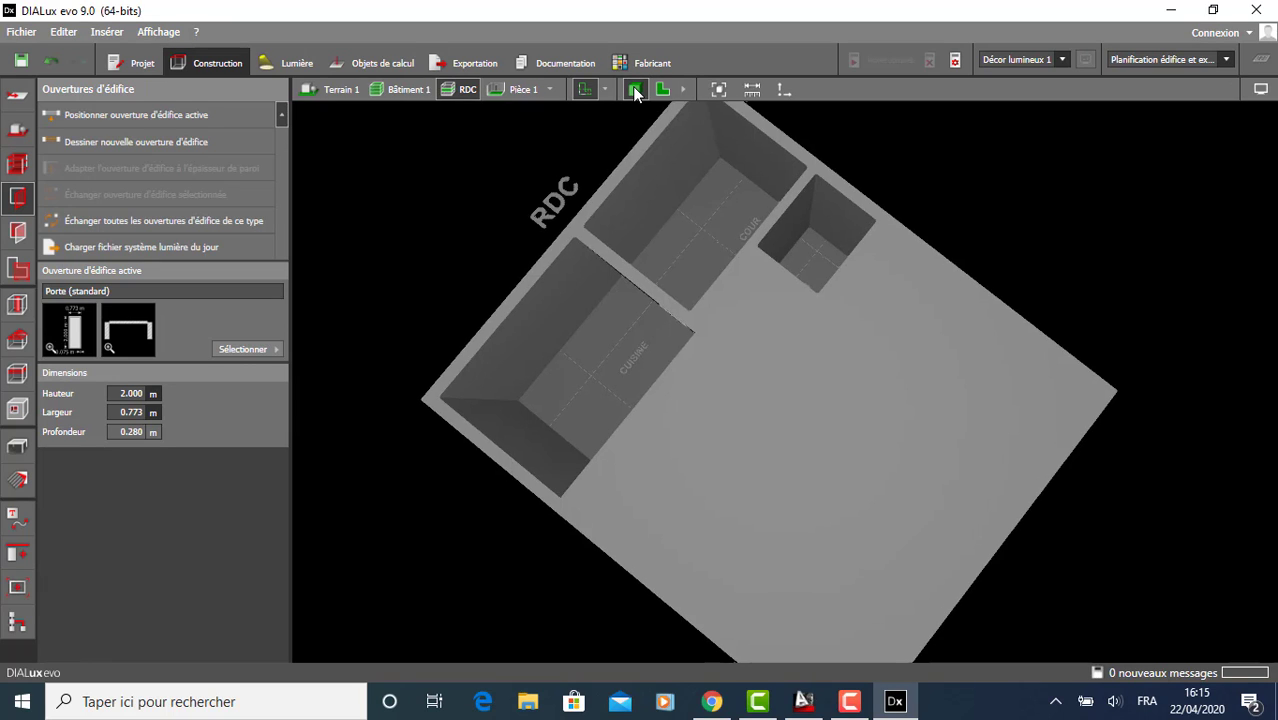
{"action": "middle_click_drag", "start_coordinate": [683, 410], "coordinate": [728, 344]}
{"action": "scroll", "coordinate": [728, 344], "scroll_direction": "up", "scroll_amount": 3}
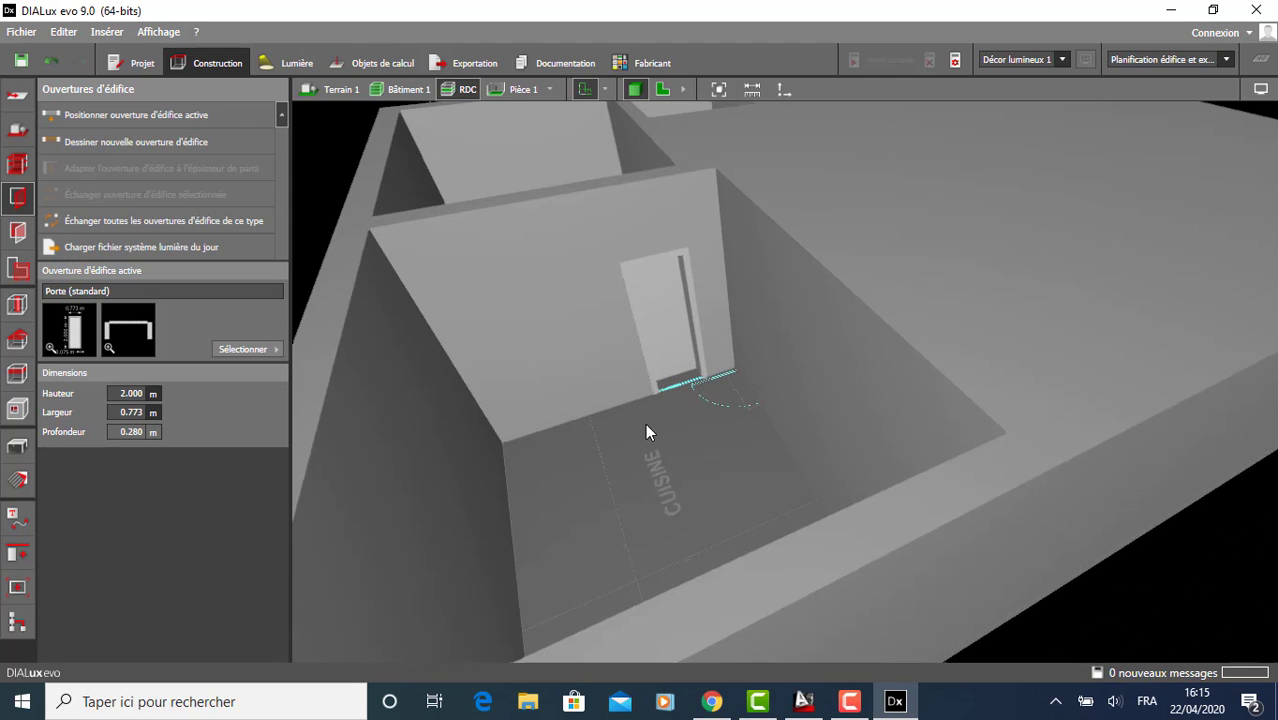
{"action": "mouse_move", "coordinate": [646, 424]}
{"action": "middle_mouse_down"}
{"action": "mouse_move", "coordinate": [748, 466]}
{"action": "mouse_move", "coordinate": [820, 452]}
{"action": "mouse_move", "coordinate": [685, 466]}
{"action": "mouse_move", "coordinate": [651, 447]}
{"action": "middle_mouse_up"}
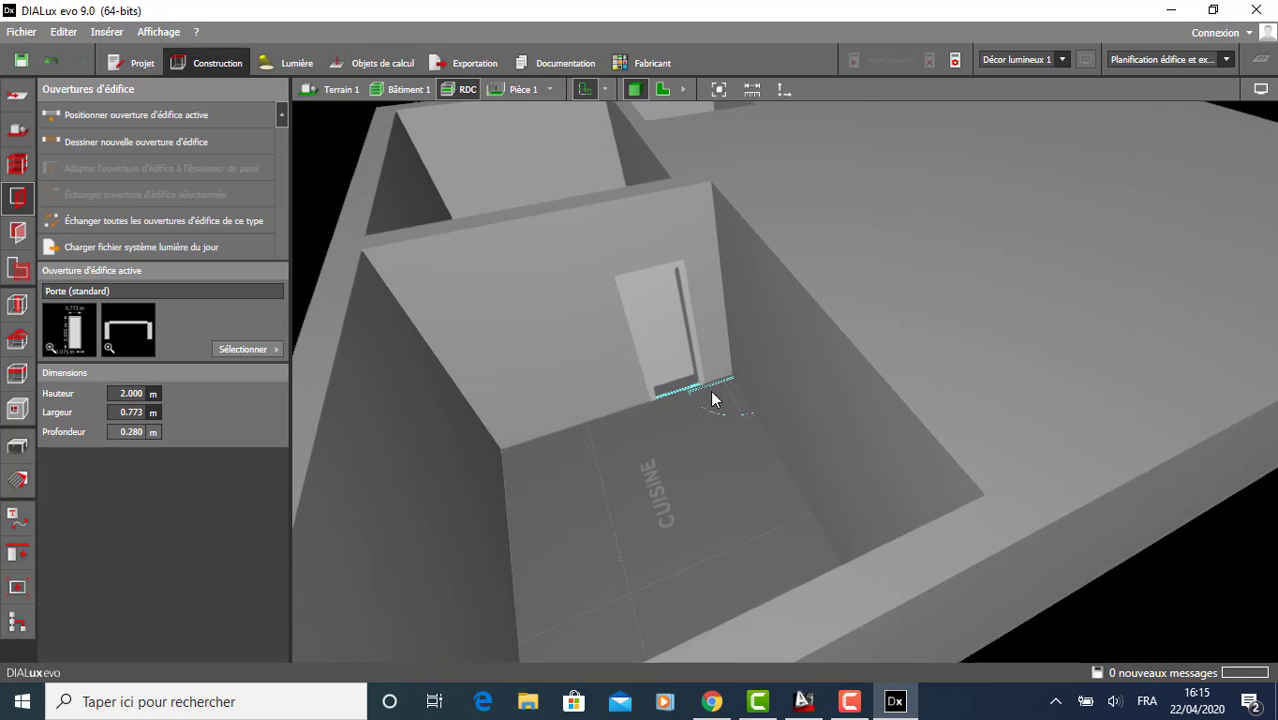
{"action": "scroll", "coordinate": [750, 390], "scroll_direction": "down", "scroll_amount": 2}
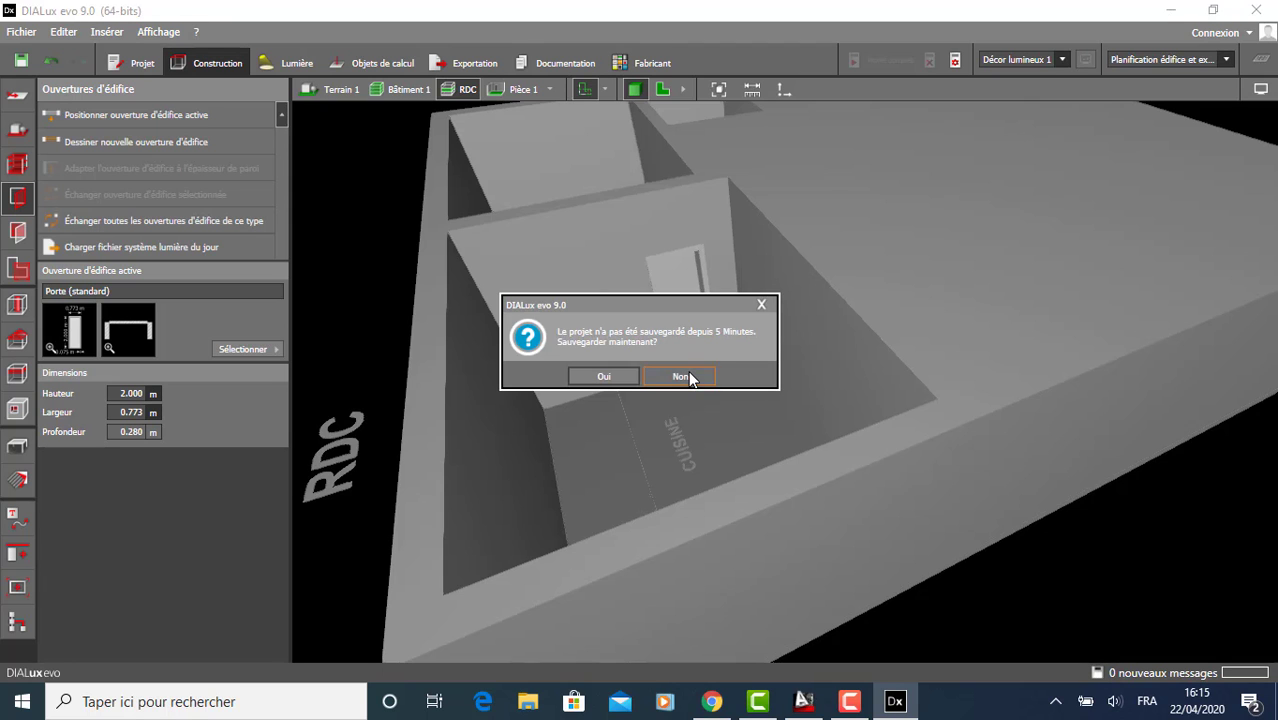
{"action": "left_click", "coordinate": [680, 376]}
Glance at EXEMPLE 1.dwg in AutoCAD, return to DIALux evo, and inspect the kitchen door from several 3D angles, ending in the floor plan.
{"action": "left_click", "coordinate": [1169, 10]}
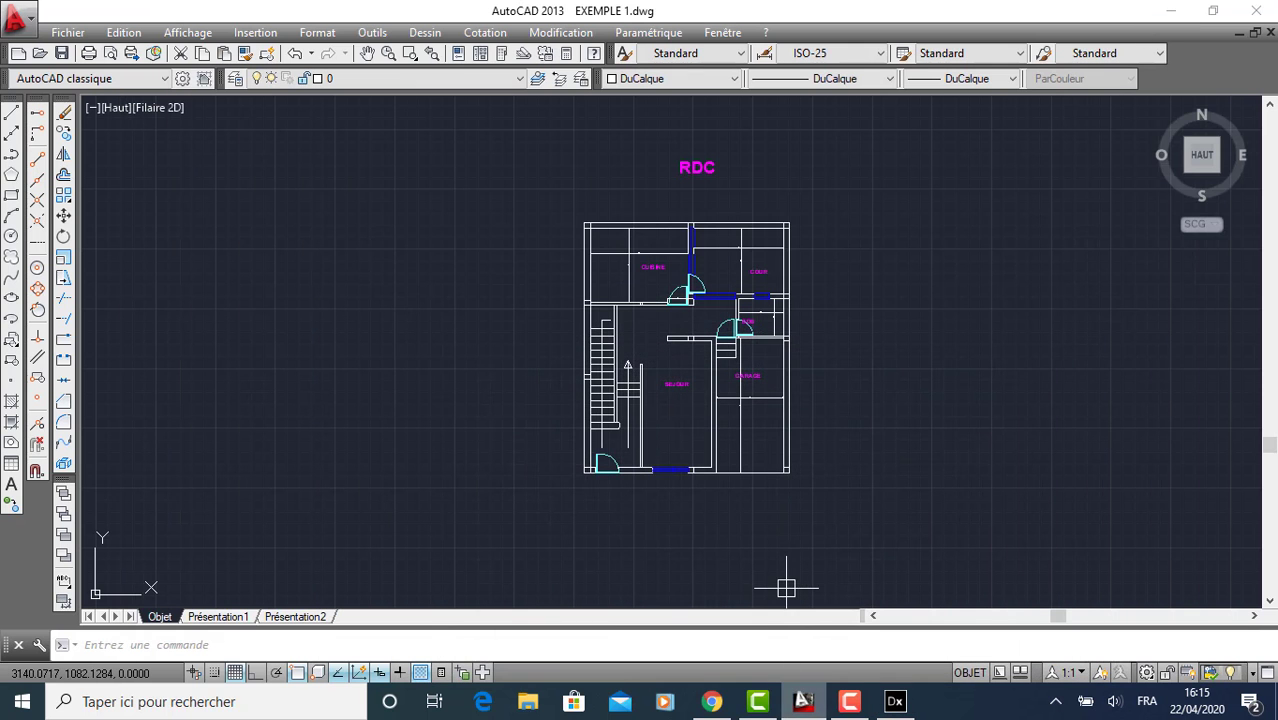
{"action": "left_click", "coordinate": [895, 701]}
{"action": "scroll", "coordinate": [799, 493], "scroll_direction": "down", "scroll_amount": 3}
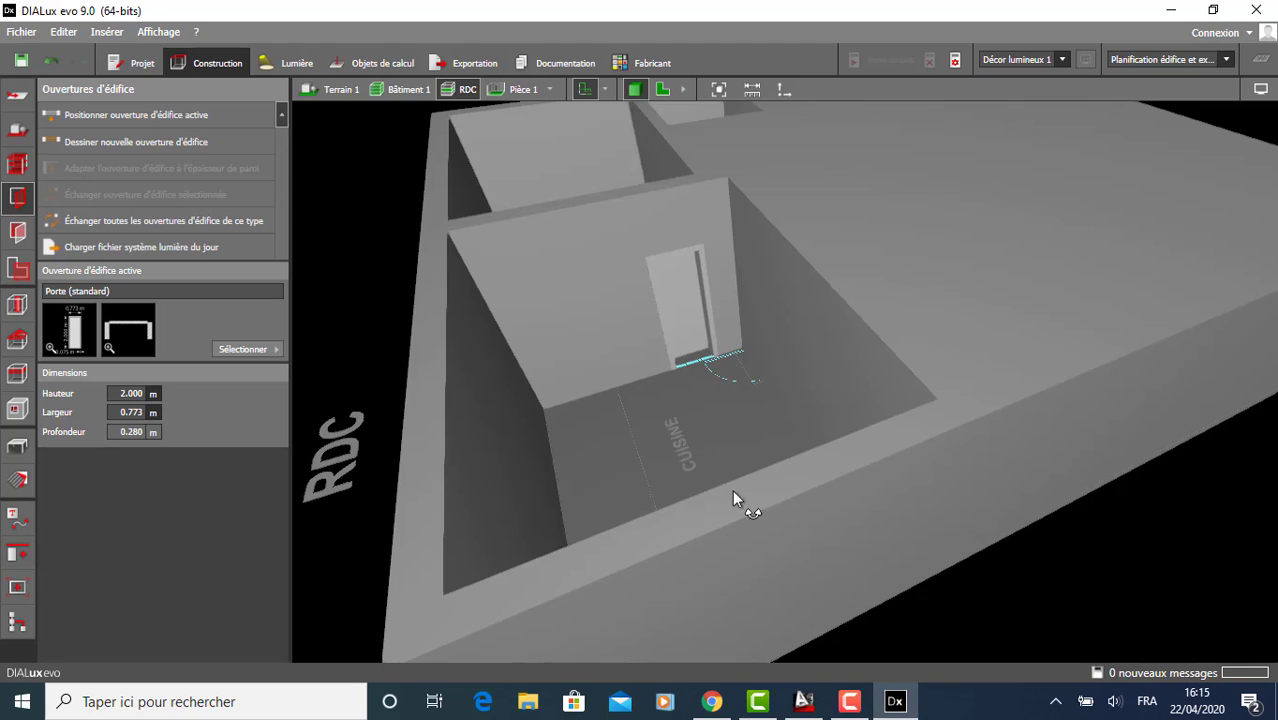
{"action": "right_click_drag", "start_coordinate": [736, 502], "coordinate": [587, 250]}
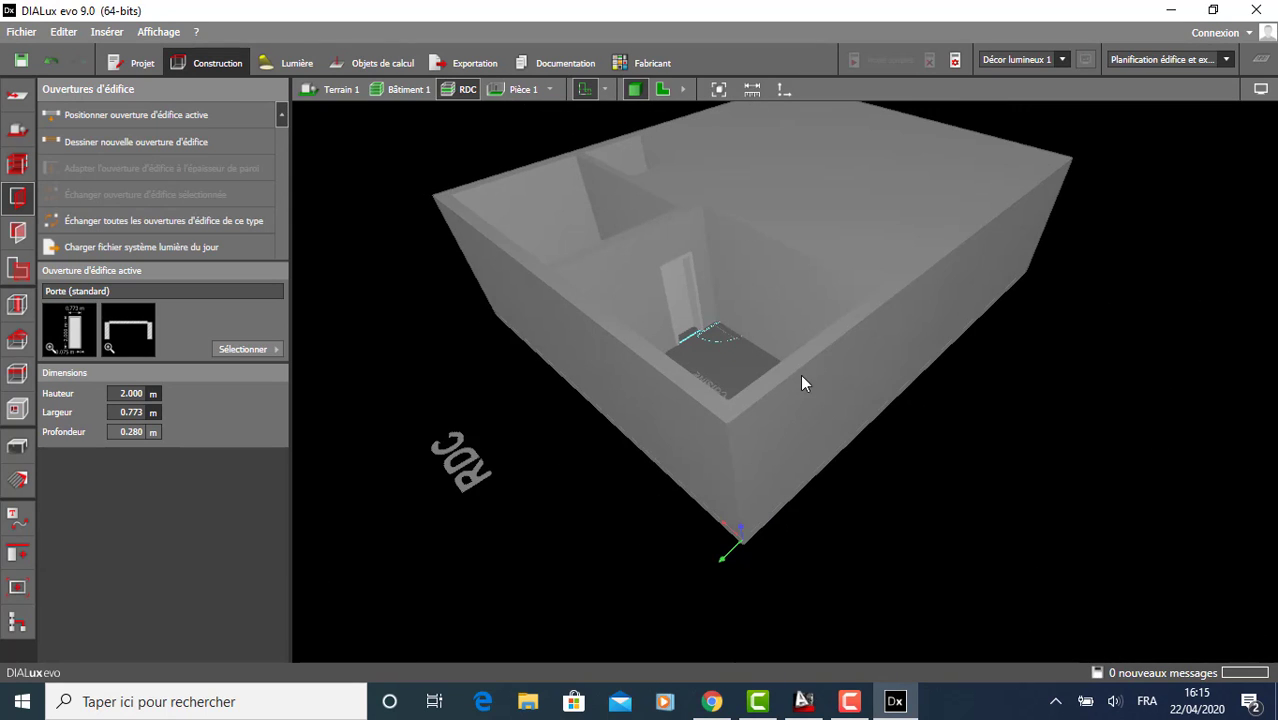
{"action": "right_click_drag", "start_coordinate": [802, 383], "coordinate": [585, 304]}
{"action": "right_click_drag", "start_coordinate": [657, 368], "coordinate": [710, 382]}
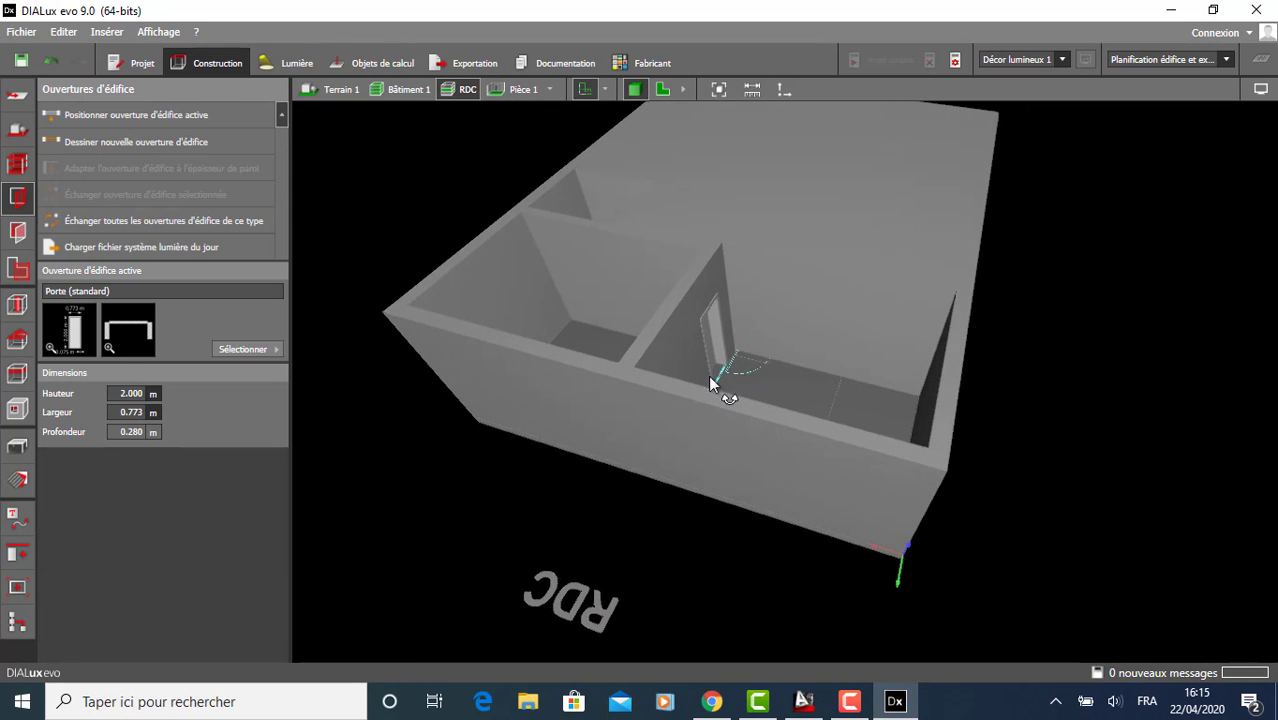
{"action": "scroll", "coordinate": [800, 345], "scroll_direction": "up", "scroll_amount": 3}
{"action": "scroll", "coordinate": [680, 340], "scroll_direction": "down", "scroll_amount": 2}
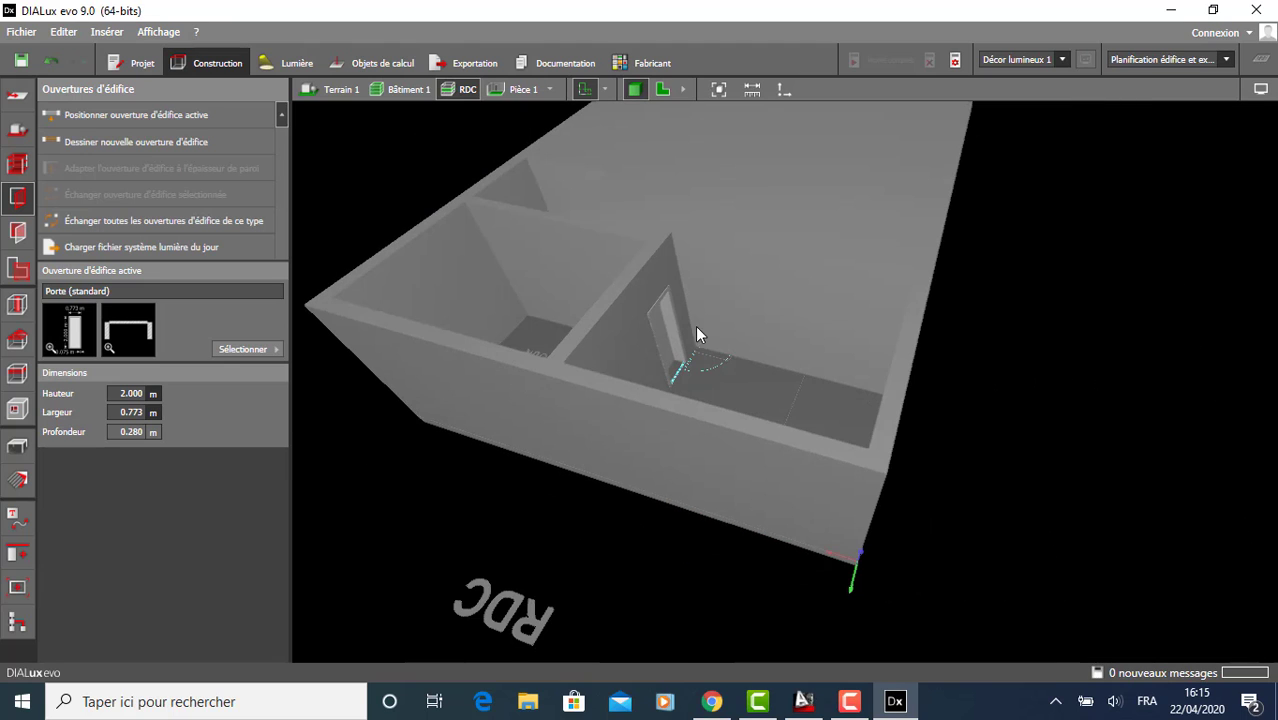
{"action": "right_click_drag", "start_coordinate": [811, 416], "coordinate": [752, 430]}
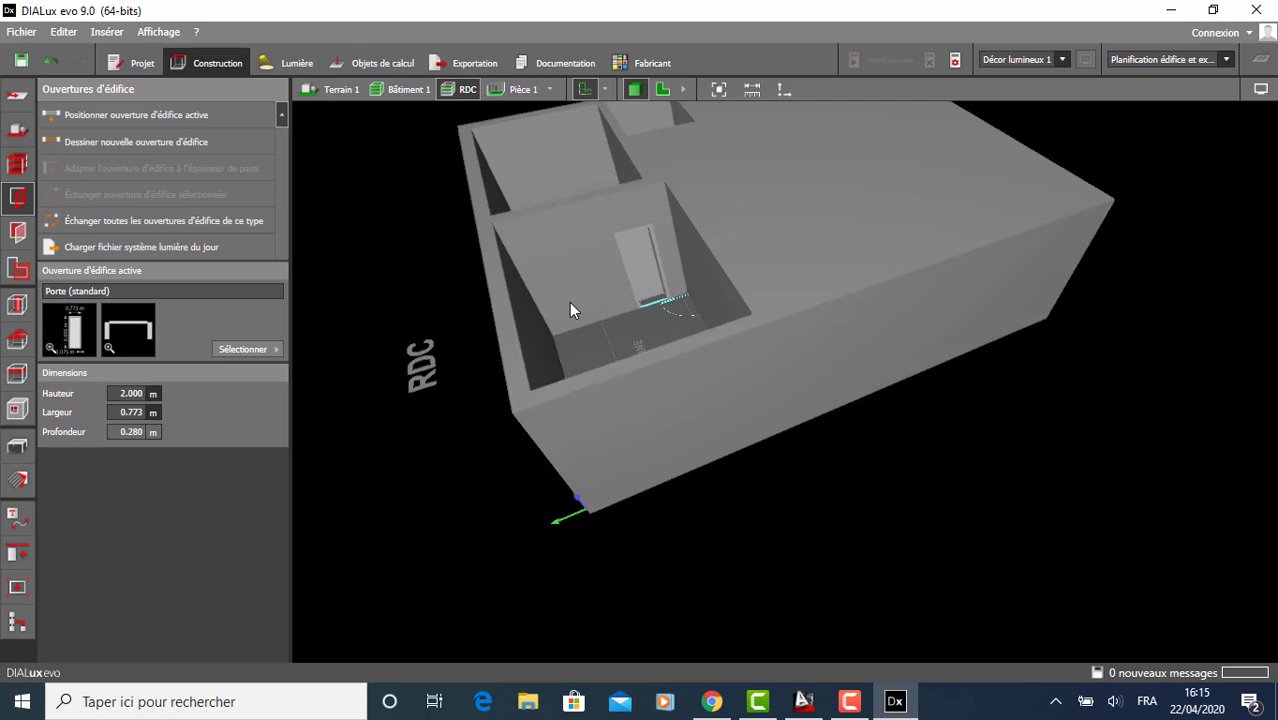
{"action": "left_click_drag", "start_coordinate": [570, 305], "coordinate": [629, 382]}
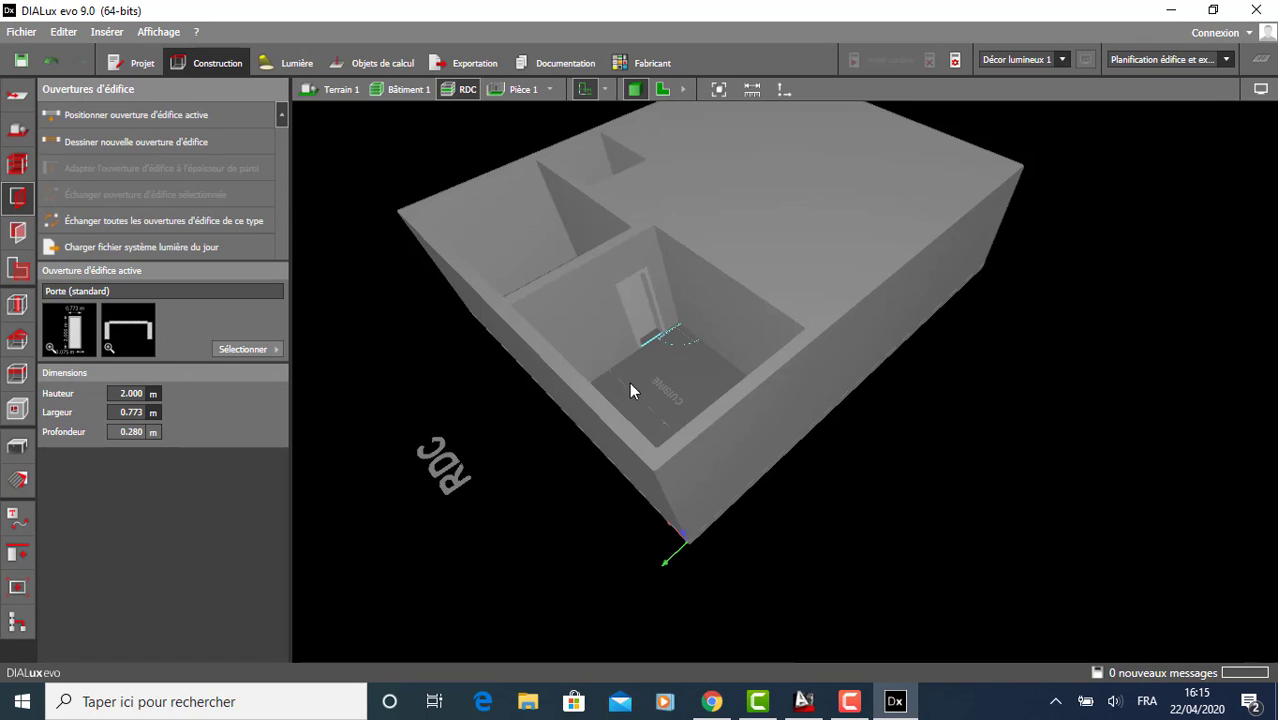
{"action": "left_click", "coordinate": [662, 90]}
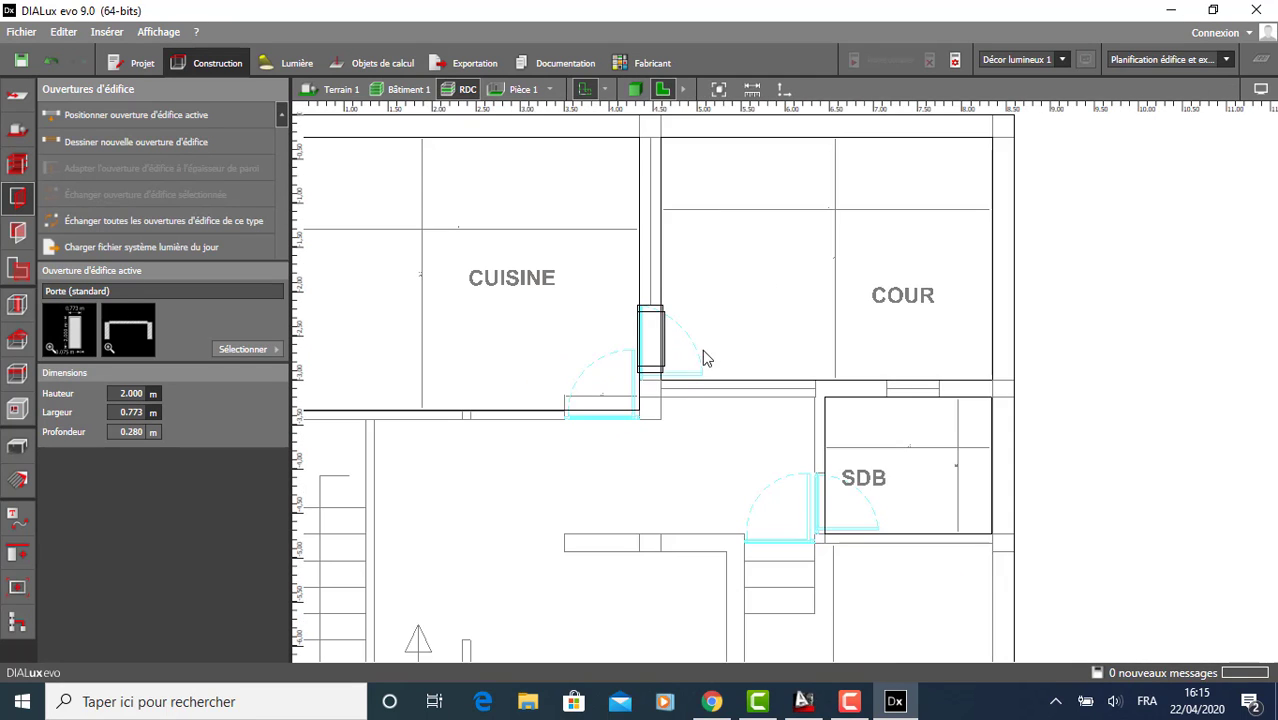
Try to draw a door opening about 0.80 m wide in the CUISINE wall facing the SEJOUR, following the plan's door.
{"action": "scroll", "coordinate": [587, 431], "scroll_direction": "up", "scroll_amount": 5}
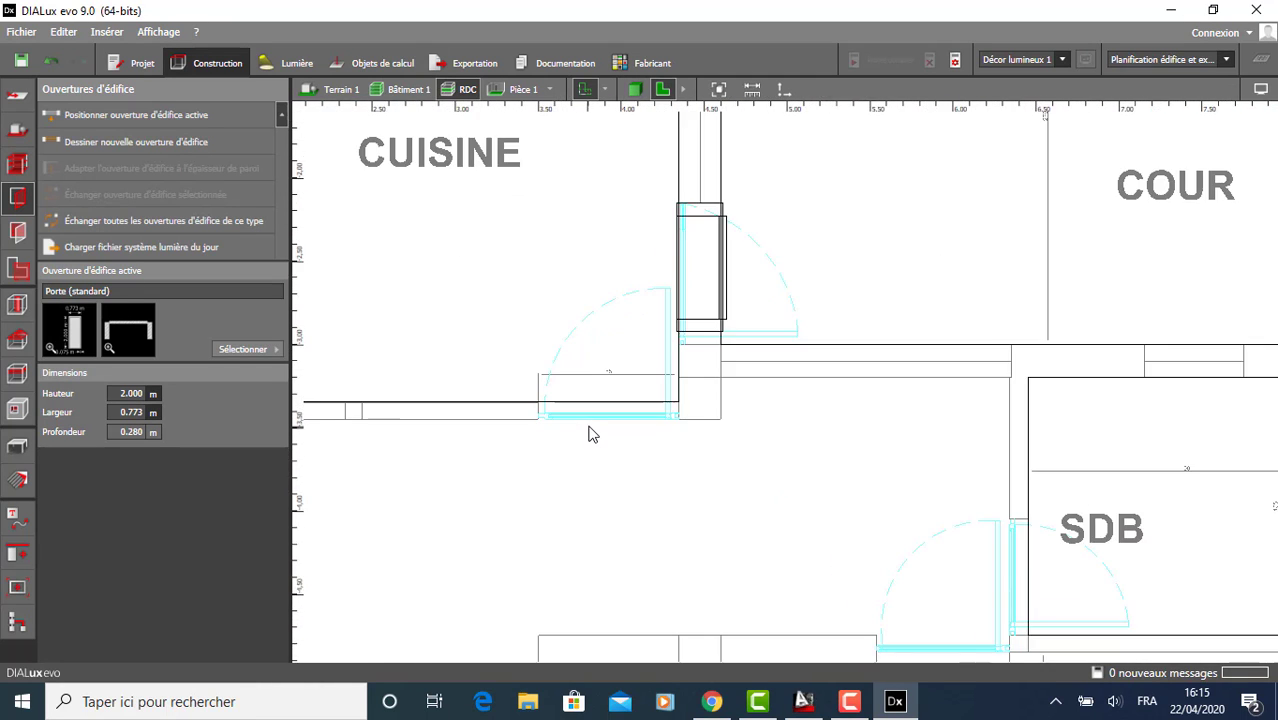
{"action": "left_click", "coordinate": [102, 143]}
{"action": "left_click", "coordinate": [529, 403]}
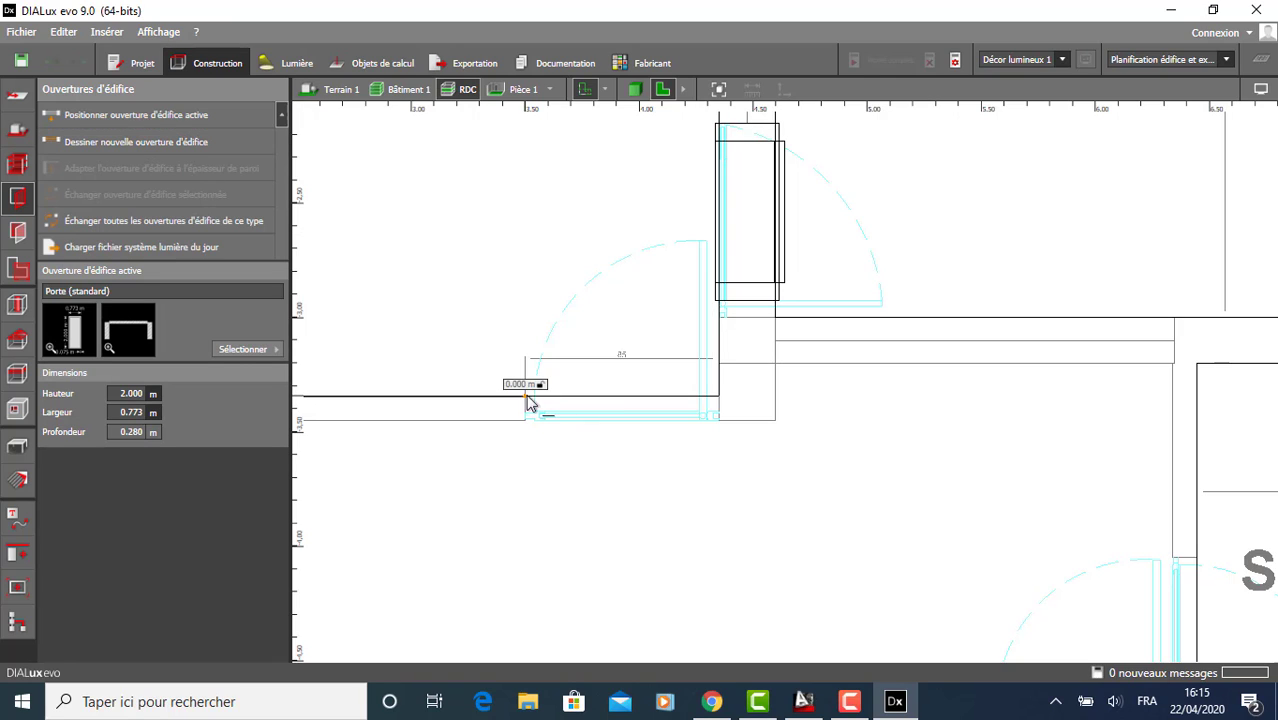
{"action": "left_click", "coordinate": [707, 403]}
{"action": "scroll", "coordinate": [615, 328], "scroll_direction": "down", "scroll_amount": 3}
{"action": "scroll", "coordinate": [614, 326], "scroll_direction": "down", "scroll_amount": 5}
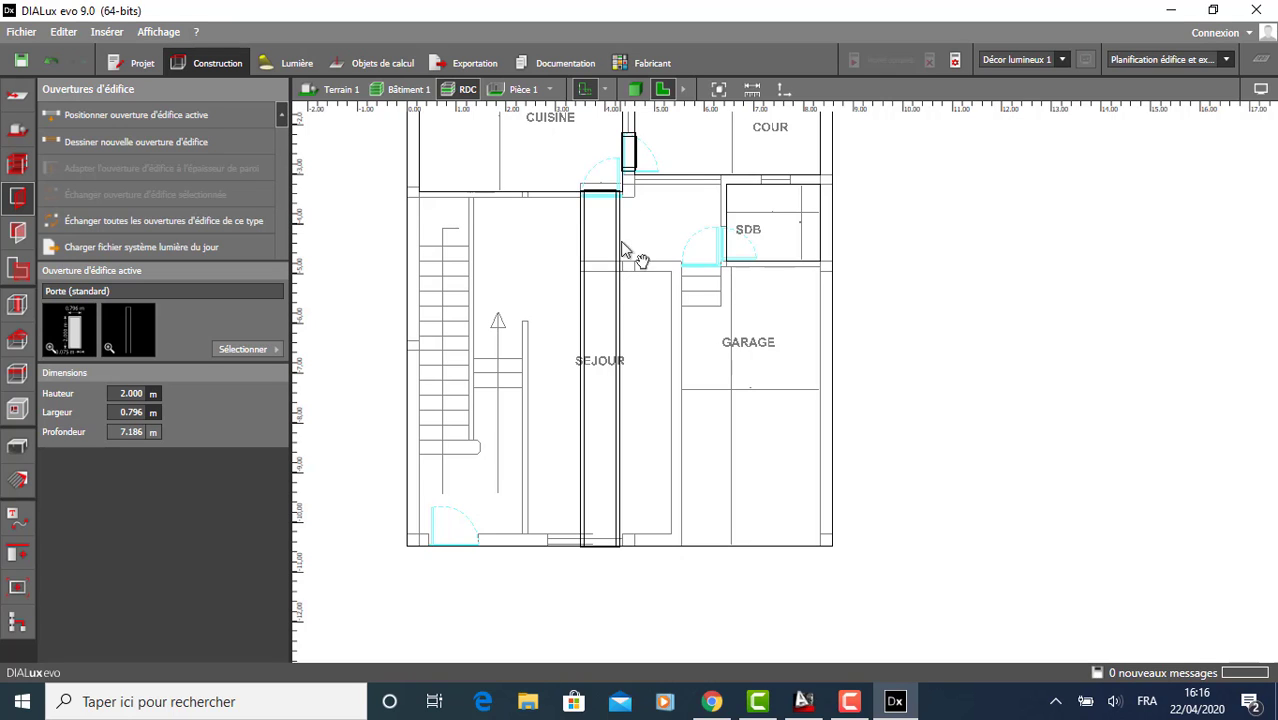
Examine the door opening that runs through the SEJOUR and delete it.
{"action": "scroll", "coordinate": [634, 286], "scroll_direction": "up", "scroll_amount": 3}
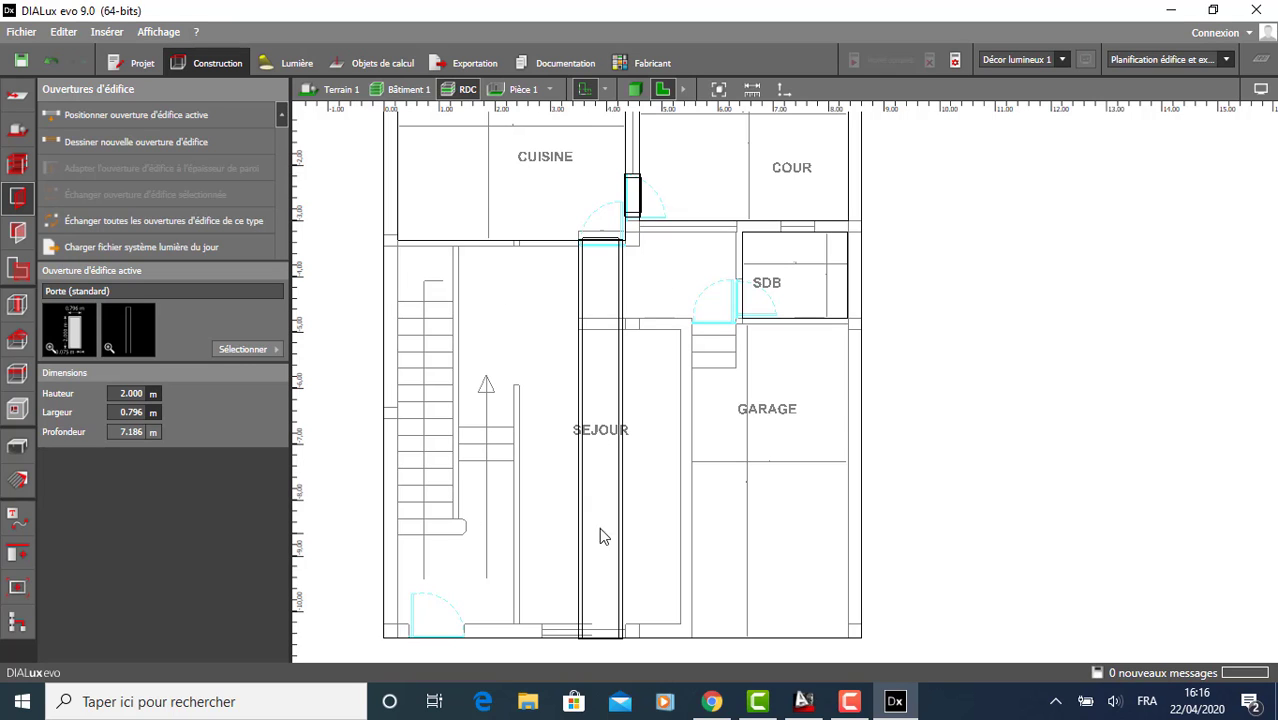
{"action": "middle_click_drag", "start_coordinate": [603, 284], "coordinate": [610, 378]}
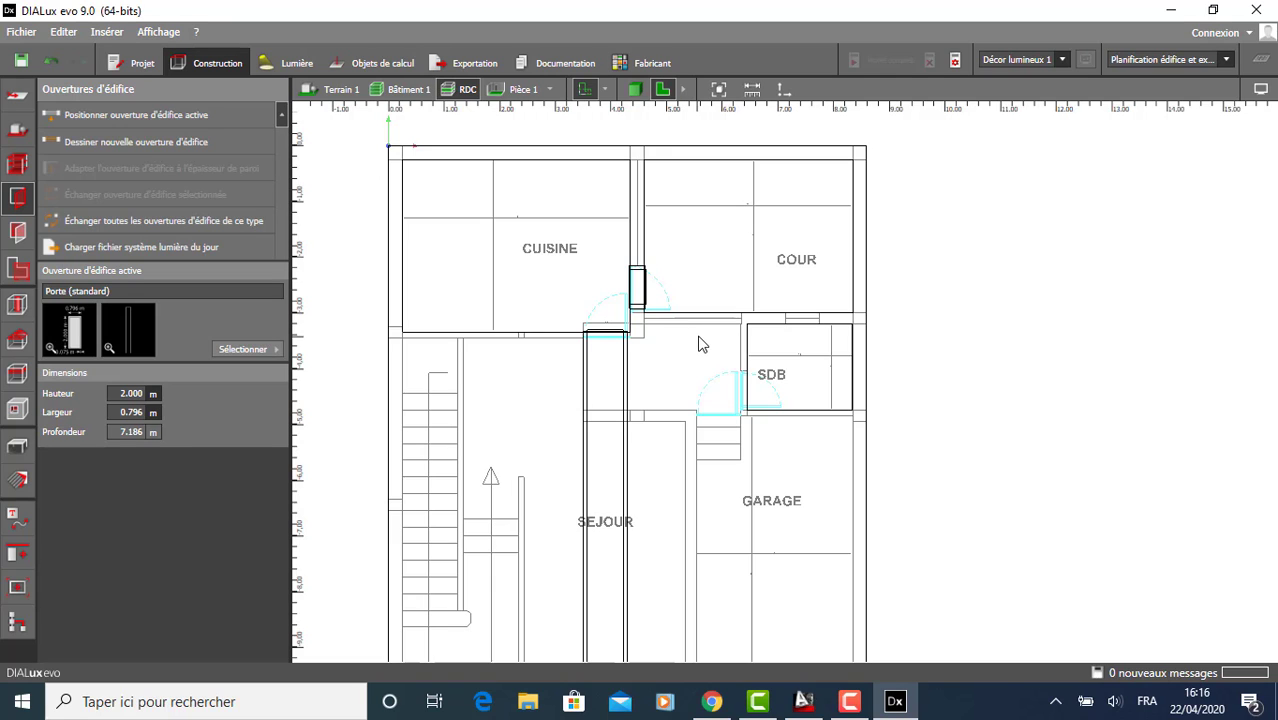
{"action": "scroll", "coordinate": [570, 358], "scroll_direction": "up", "scroll_amount": 1}
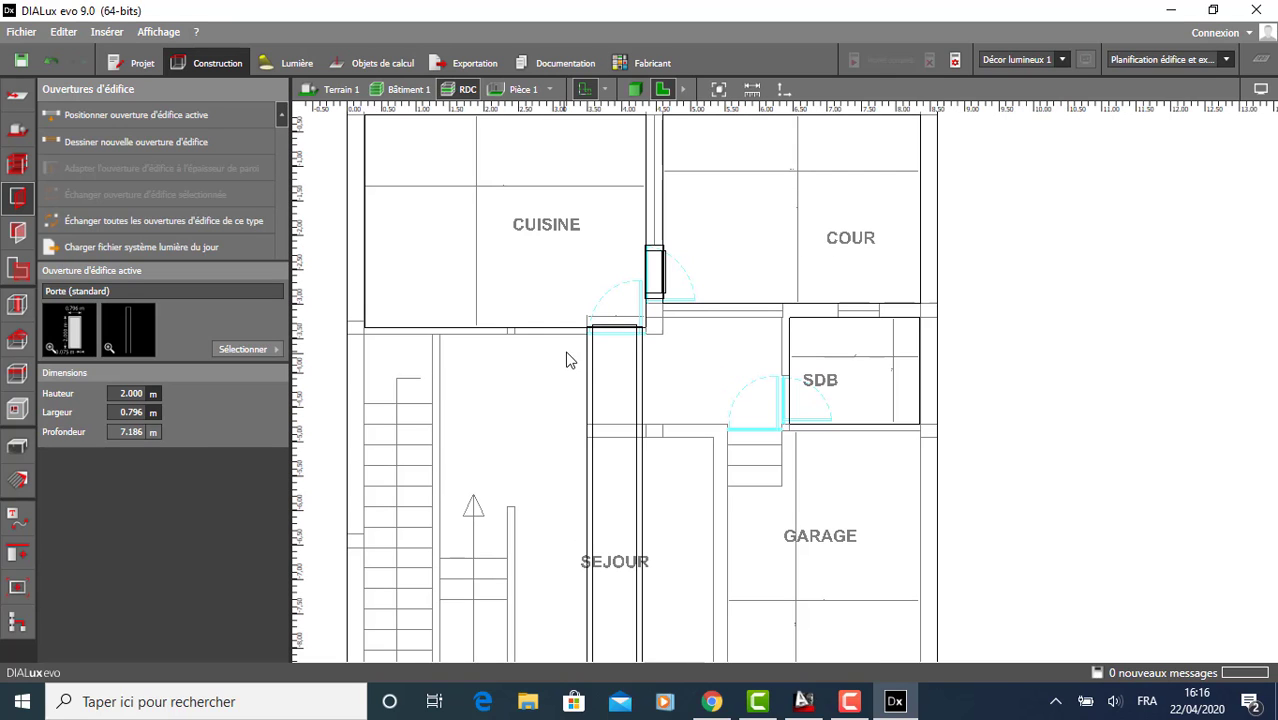
{"action": "left_click", "coordinate": [630, 334]}
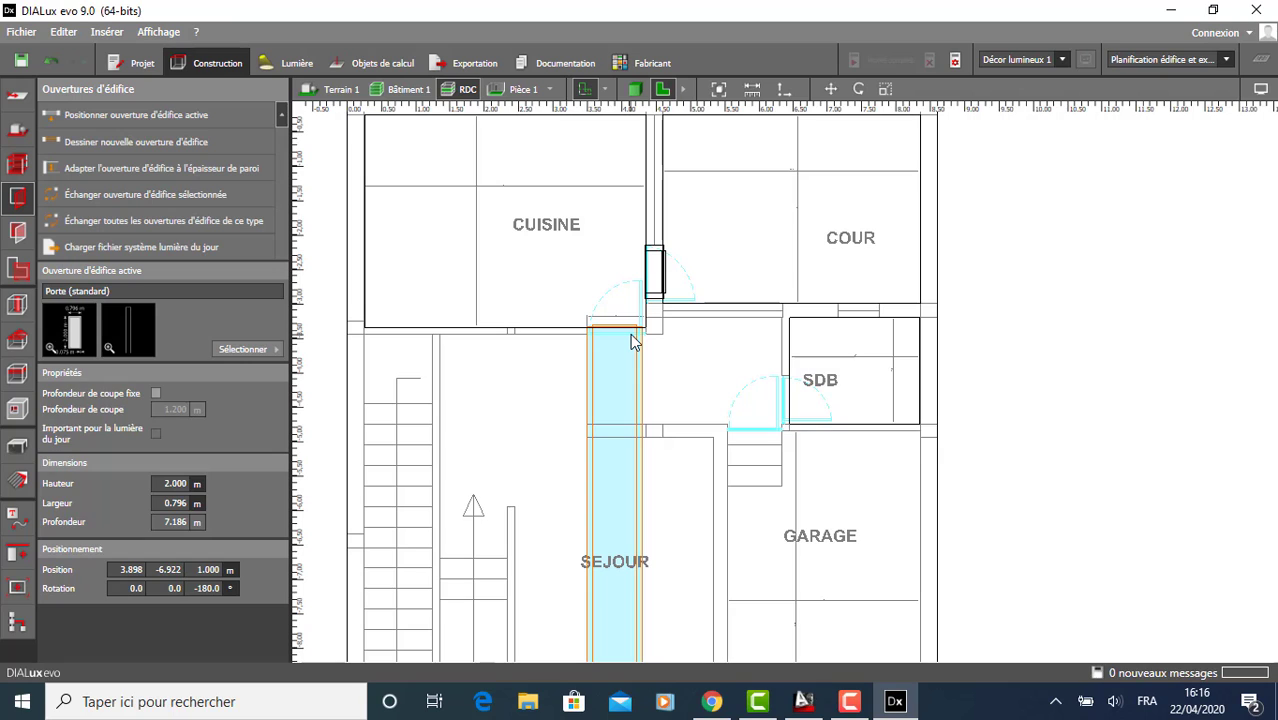
{"action": "key", "text": "Delete"}
{"action": "scroll", "coordinate": [624, 329], "scroll_direction": "down", "scroll_amount": 1}
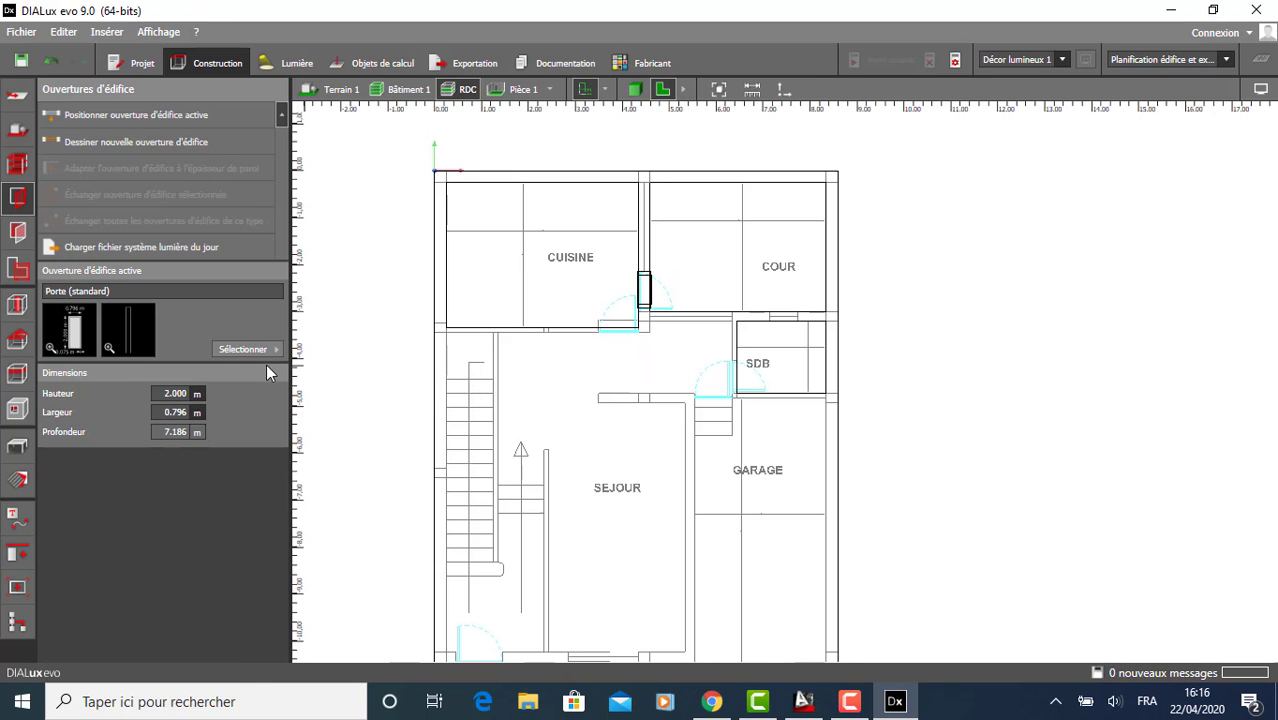
Choose Fenêtre (standard) as the opening type and draw a window about 1.13 m wide in the CUISINE's upper exterior wall.
{"action": "middle_click_drag", "start_coordinate": [626, 348], "coordinate": [657, 364]}
{"action": "left_click", "coordinate": [247, 347]}
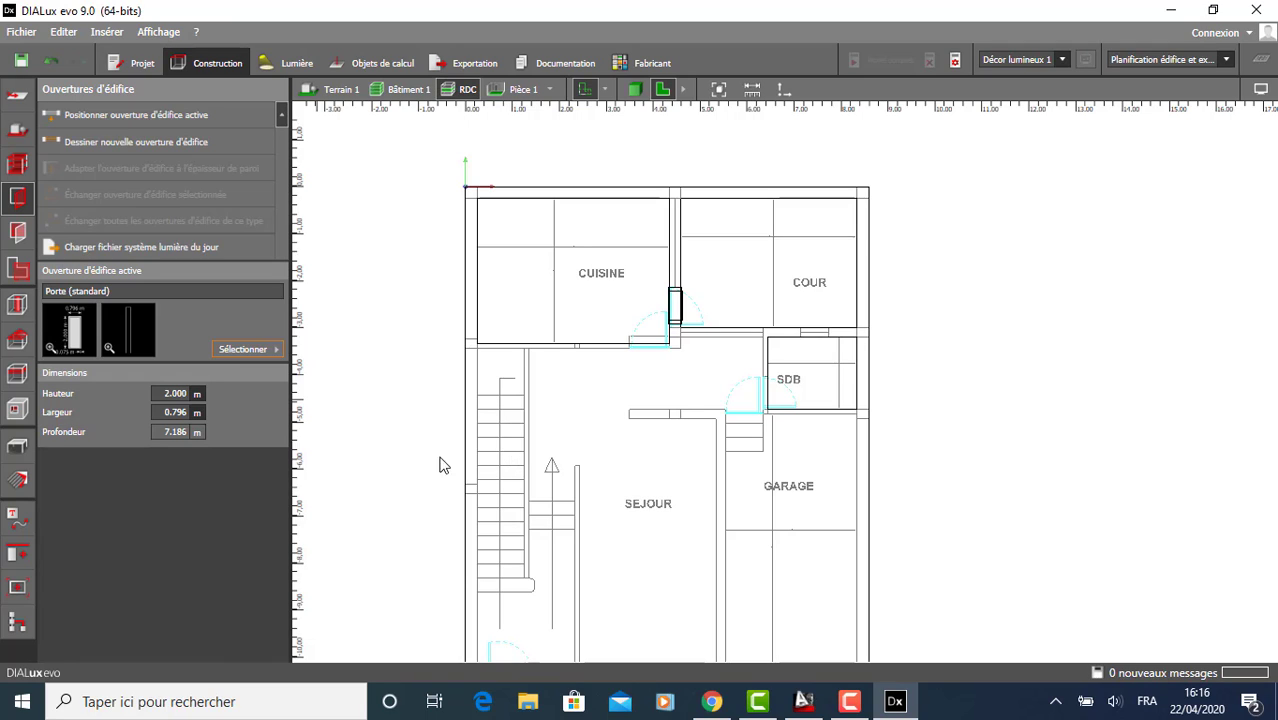
{"action": "left_click", "coordinate": [245, 349]}
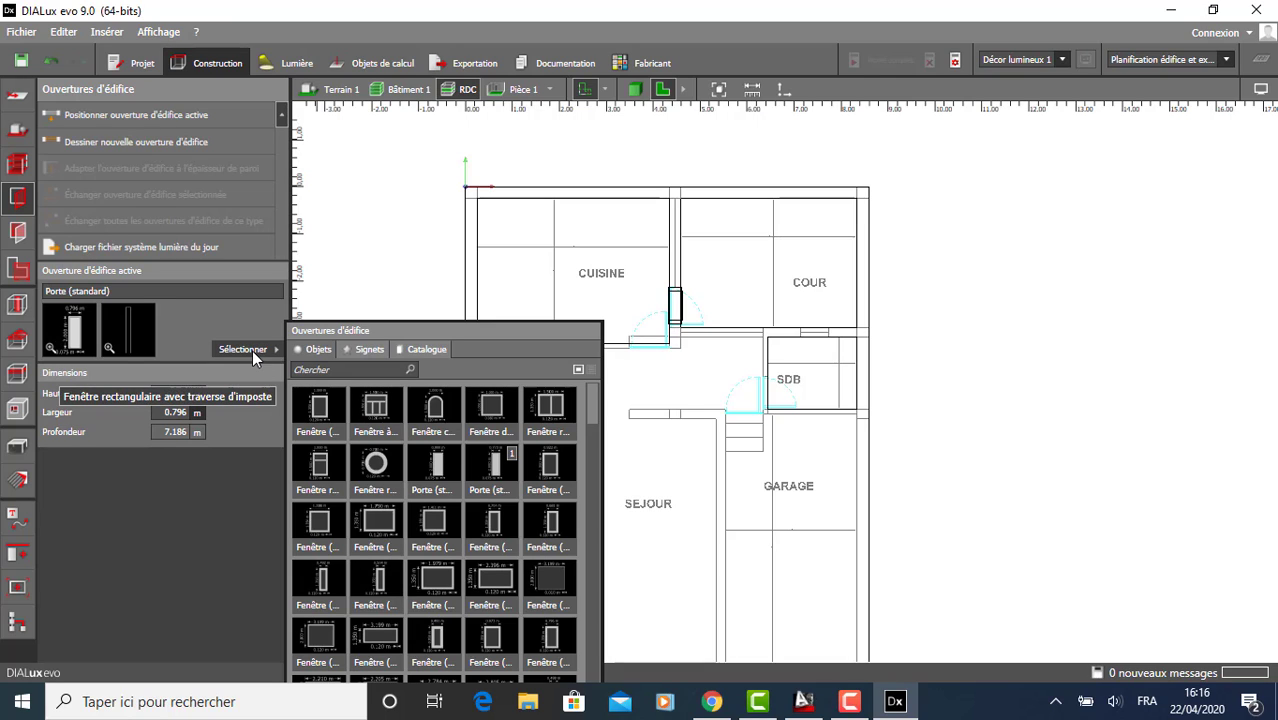
{"action": "left_click", "coordinate": [318, 408]}
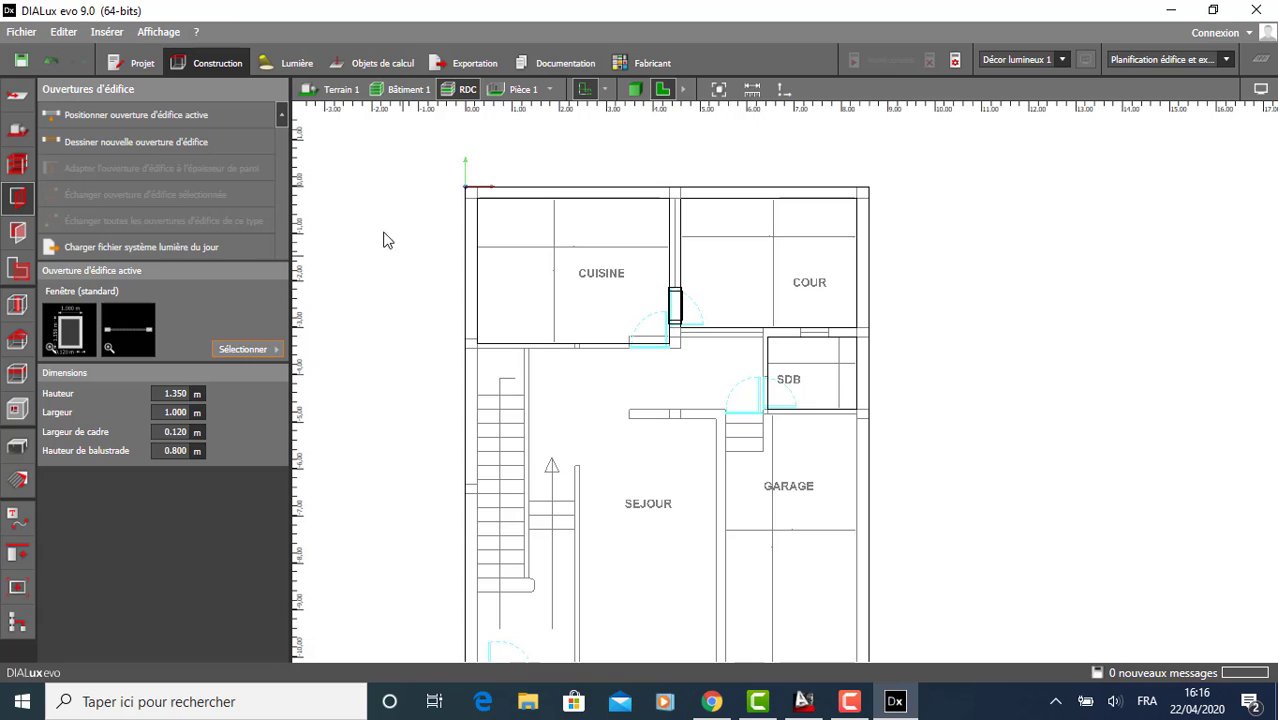
{"action": "left_click", "coordinate": [151, 147]}
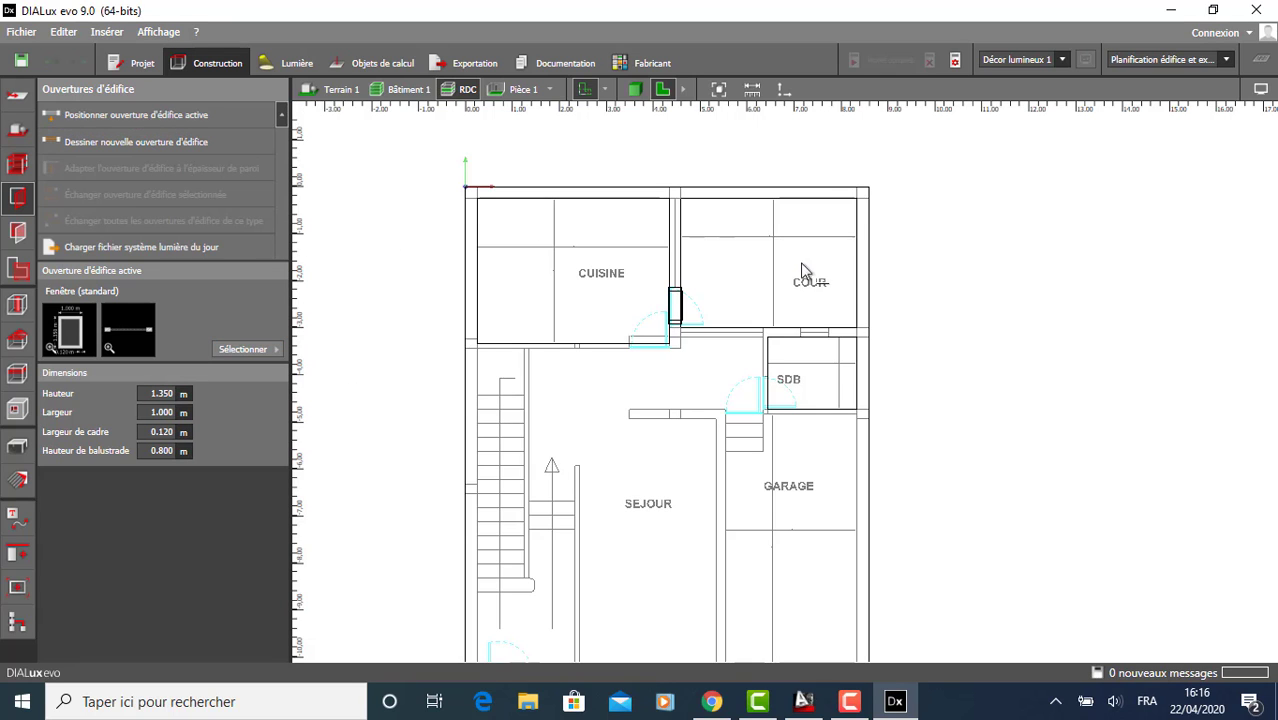
{"action": "scroll", "coordinate": [840, 218], "scroll_direction": "up", "scroll_amount": 2}
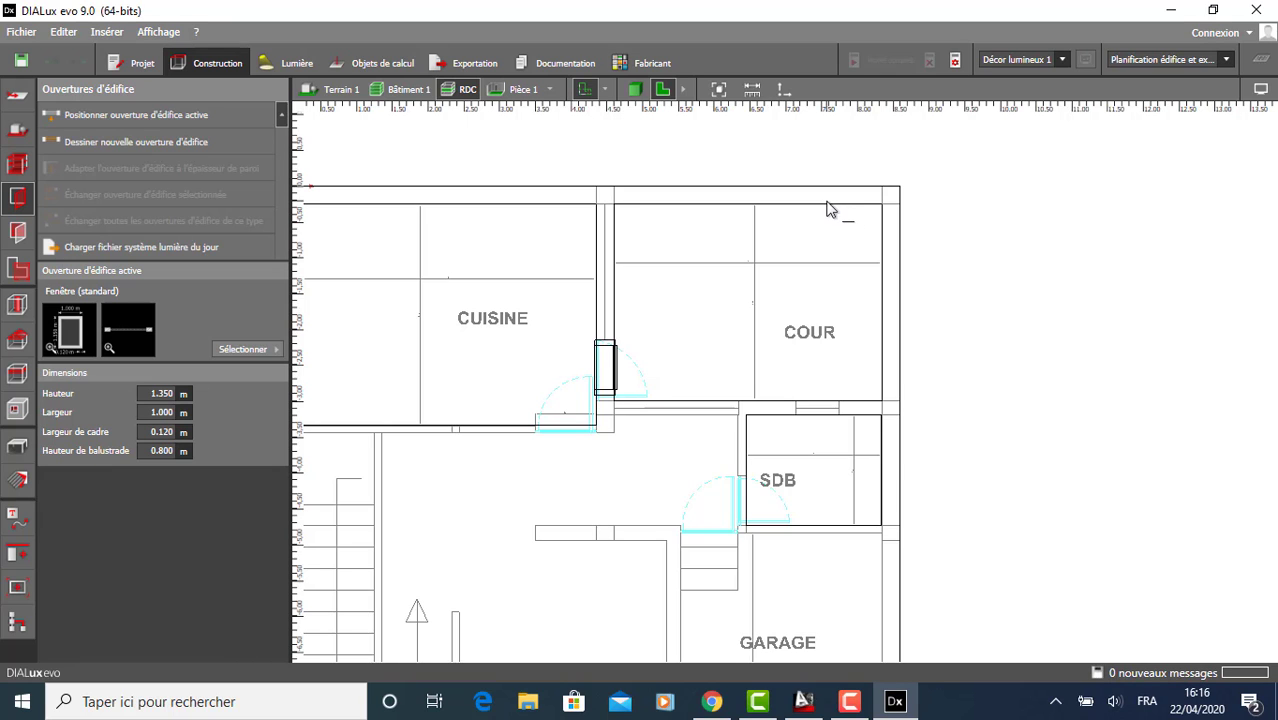
{"action": "middle_click_drag", "start_coordinate": [660, 261], "coordinate": [900, 291]}
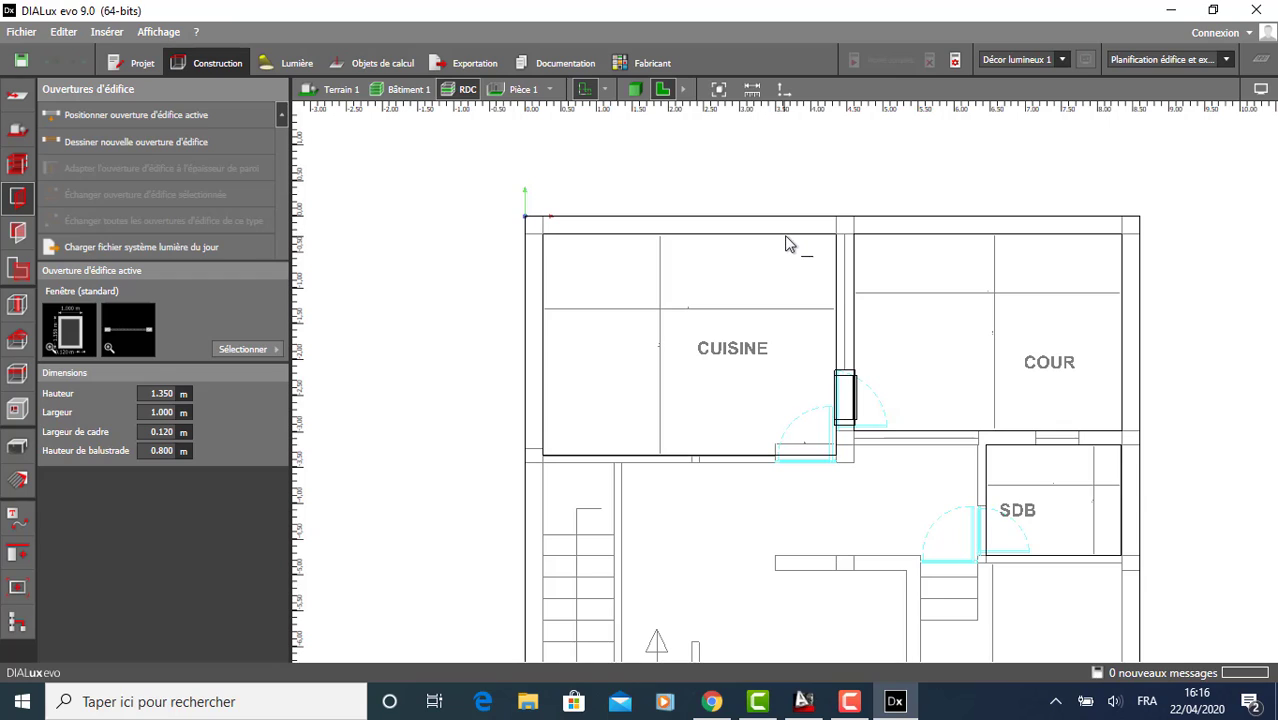
{"action": "left_click_drag", "start_coordinate": [760, 235], "coordinate": [706, 233]}
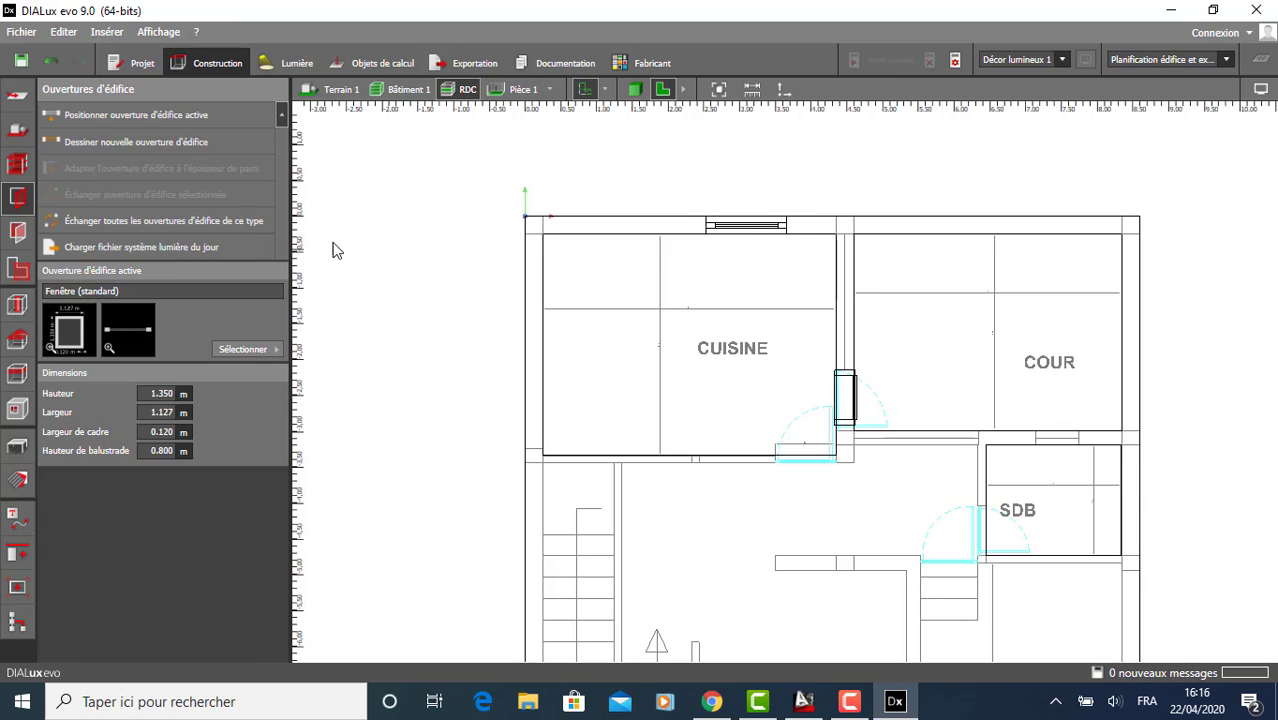
Draw a second standard window about 1.52 m wide in the CUISINE's exterior wall opposite the COUR door.
{"action": "left_click", "coordinate": [168, 145]}
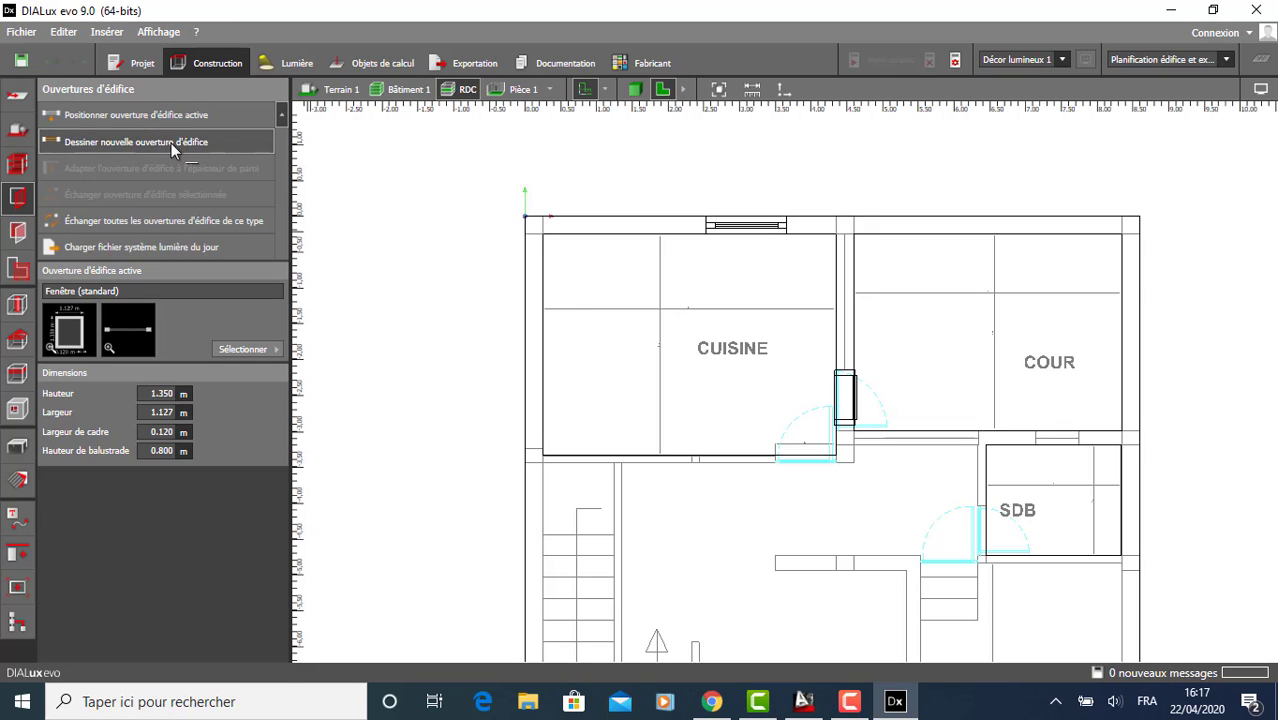
{"action": "left_click", "coordinate": [543, 285]}
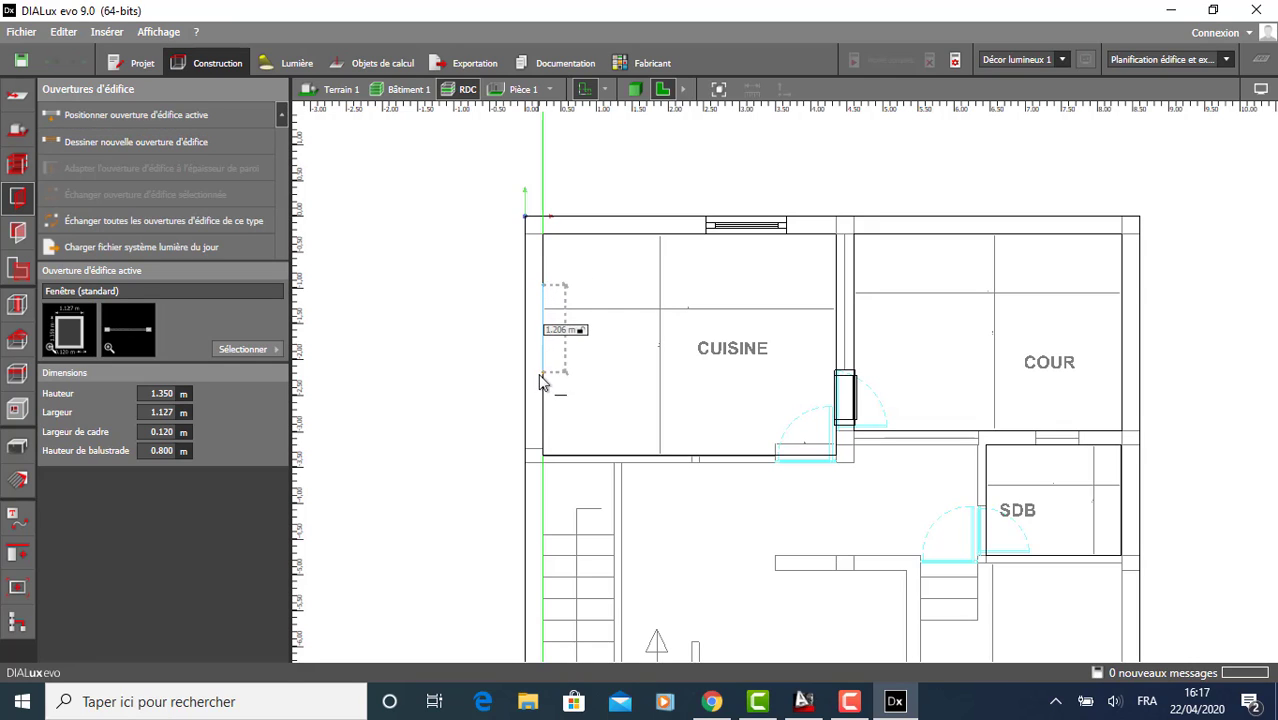
{"action": "left_click", "coordinate": [538, 395]}
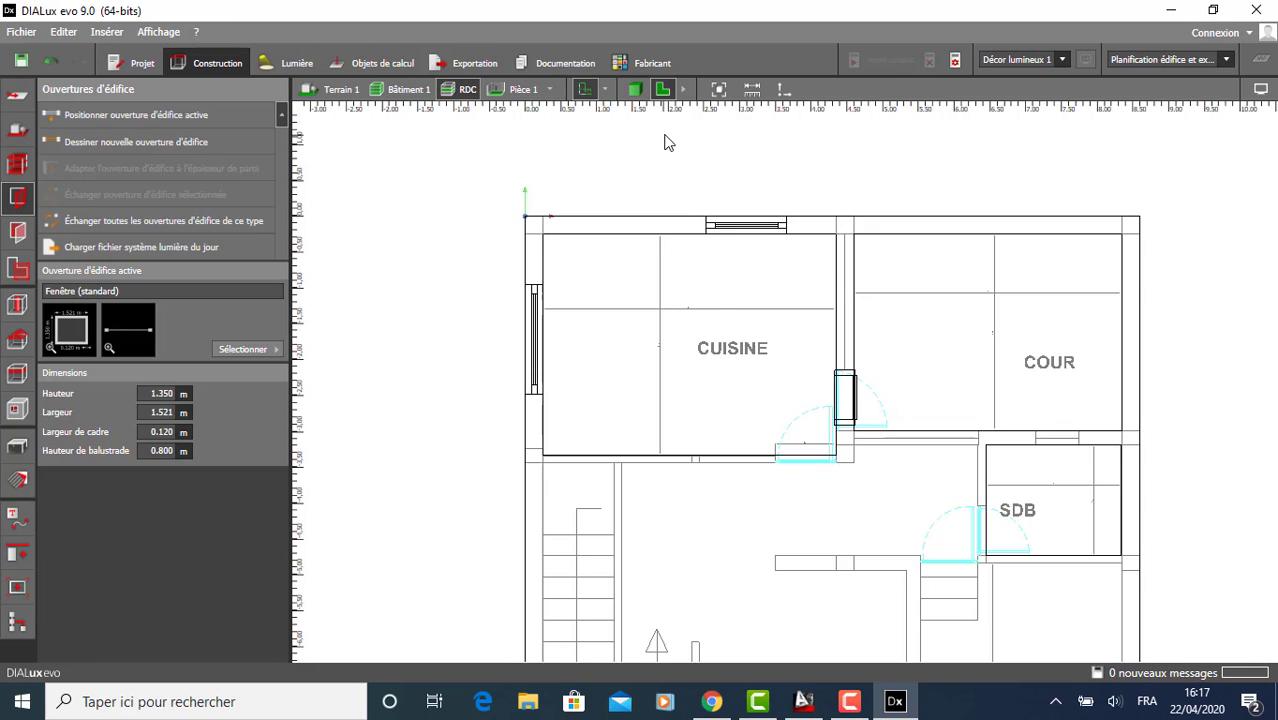
Examine the two CUISINE windows in 3D and in the floor plan.
{"action": "left_click", "coordinate": [634, 89]}
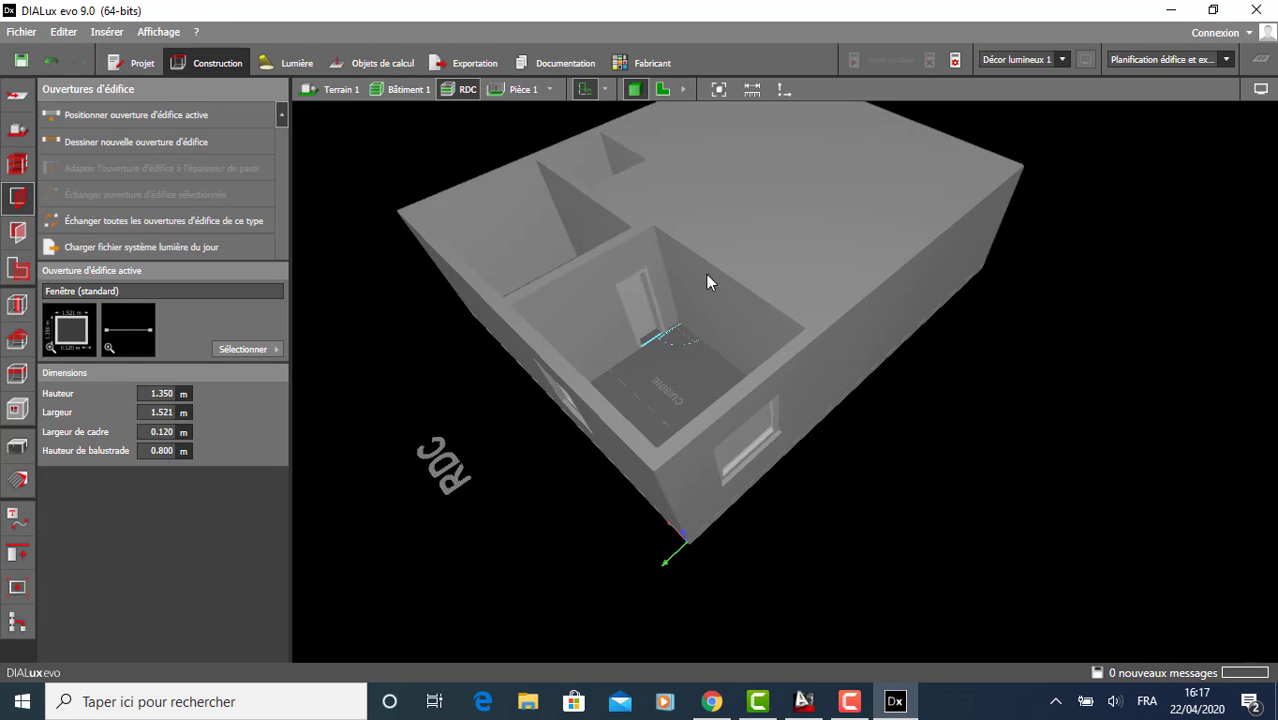
{"action": "middle_click_drag", "start_coordinate": [614, 358], "coordinate": [445, 394]}
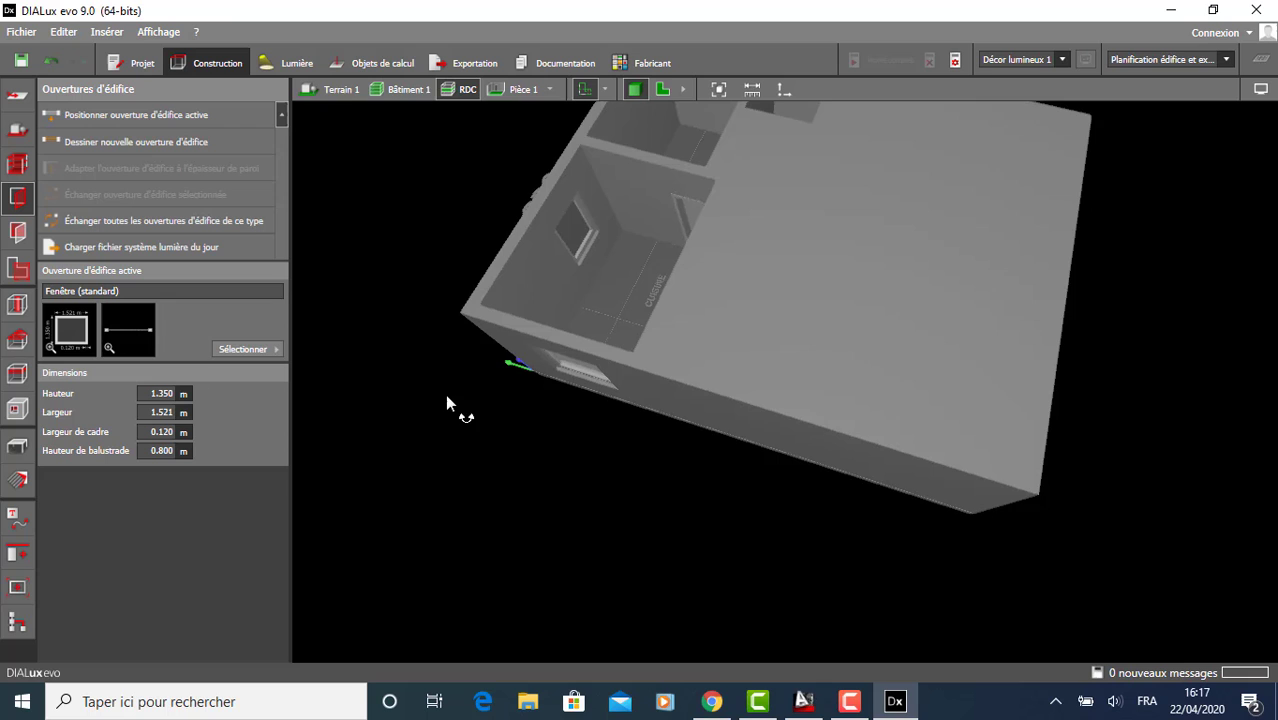
{"action": "left_click", "coordinate": [660, 89]}
{"action": "scroll", "coordinate": [609, 230], "scroll_direction": "up", "scroll_amount": 2}
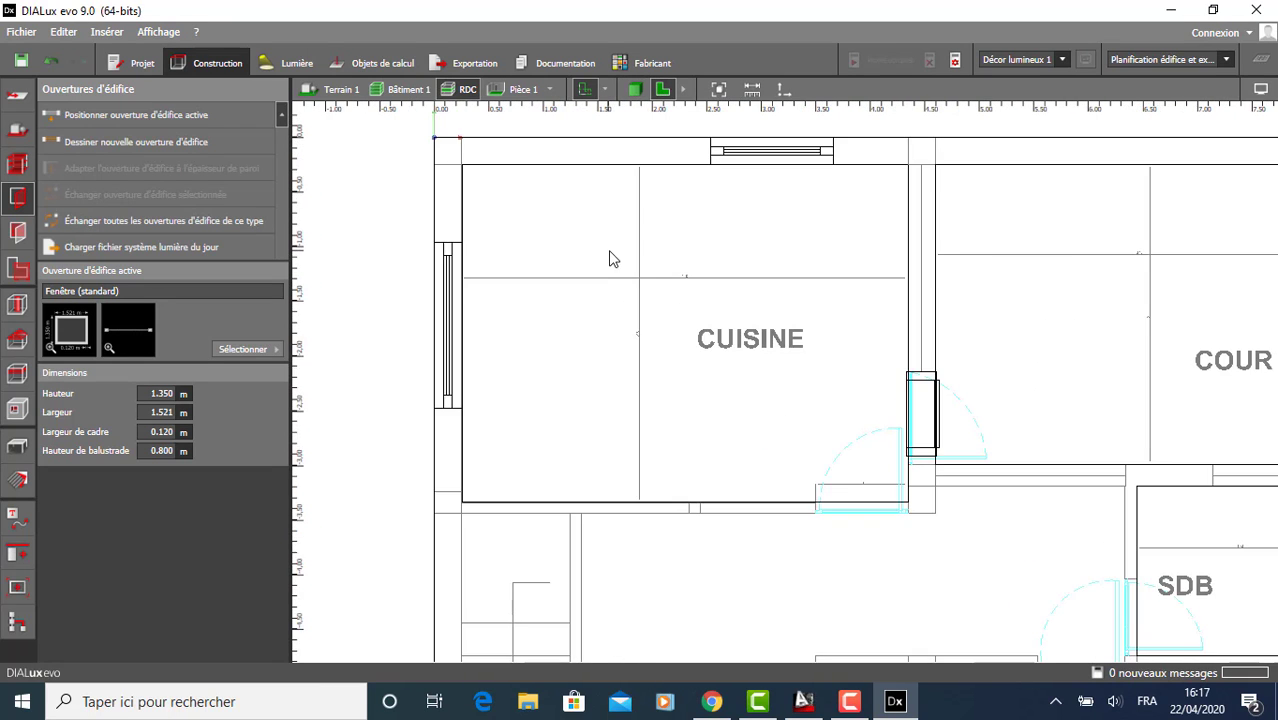
{"action": "middle_click_drag", "start_coordinate": [608, 257], "coordinate": [640, 289]}
{"action": "scroll", "coordinate": [770, 297], "scroll_direction": "up", "scroll_amount": 1}
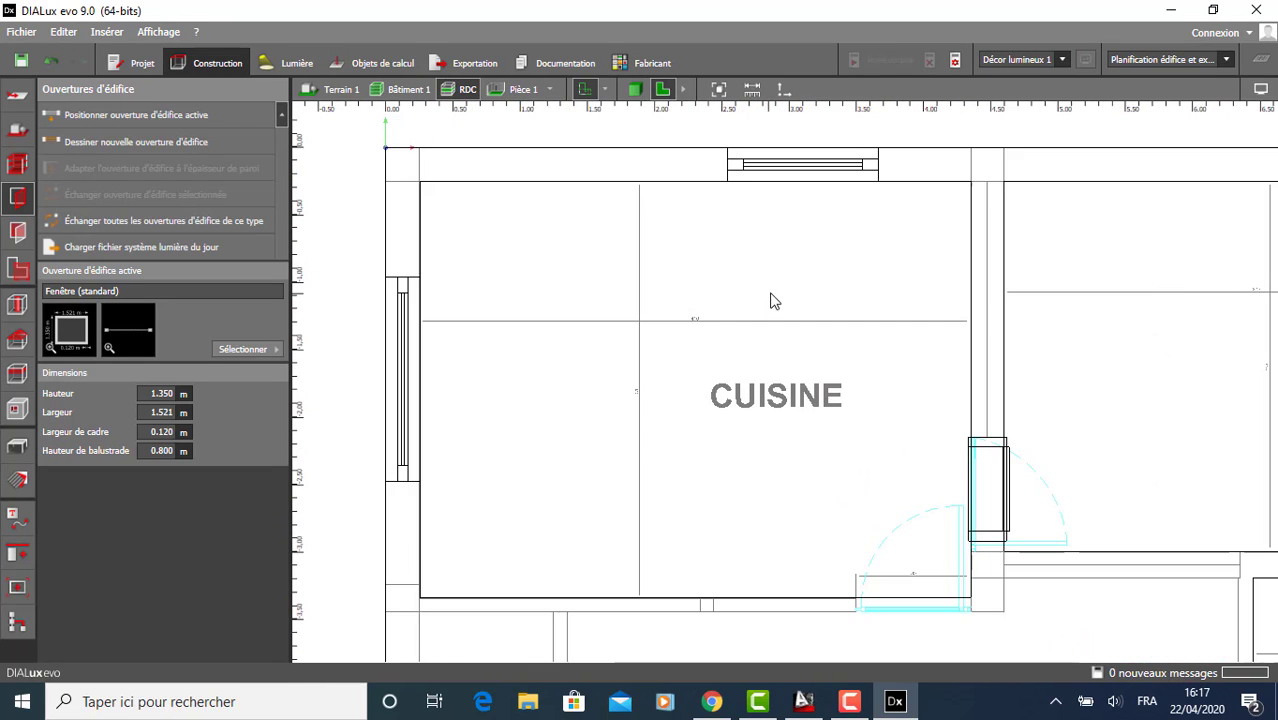
{"action": "middle_click_drag", "start_coordinate": [774, 343], "coordinate": [777, 331]}
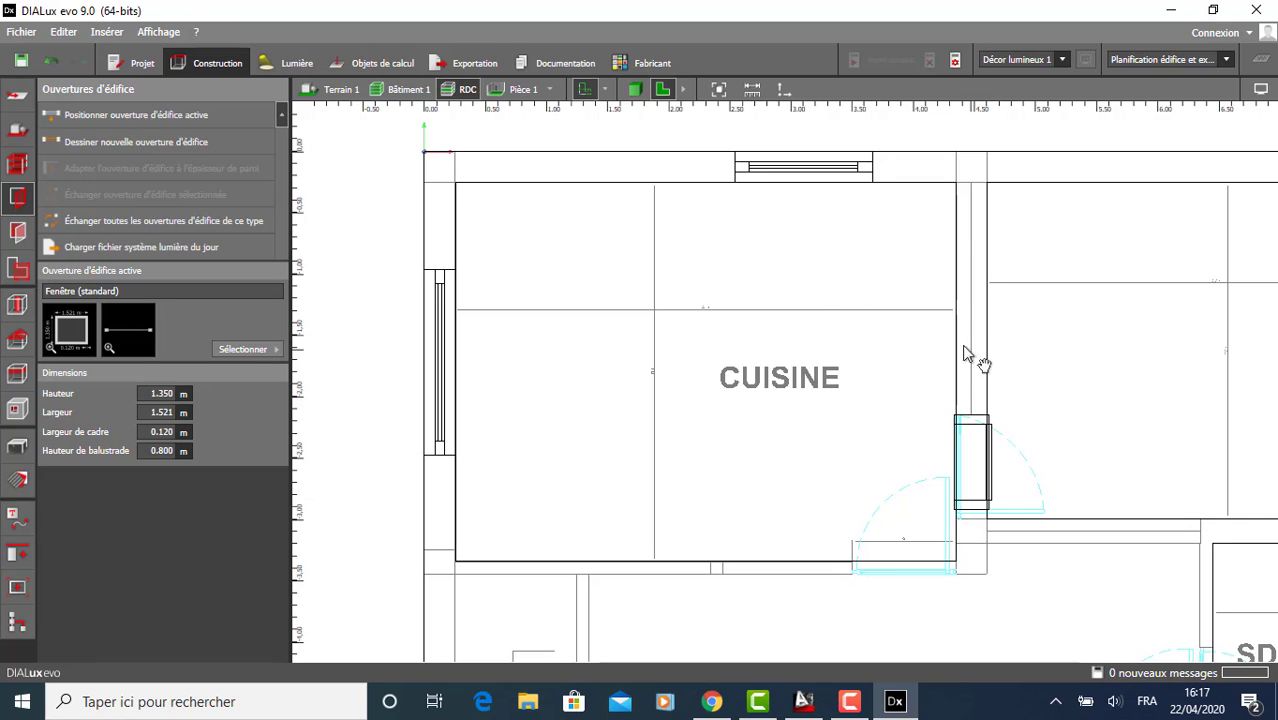
{"action": "scroll", "coordinate": [822, 294], "scroll_direction": "down", "scroll_amount": 3}
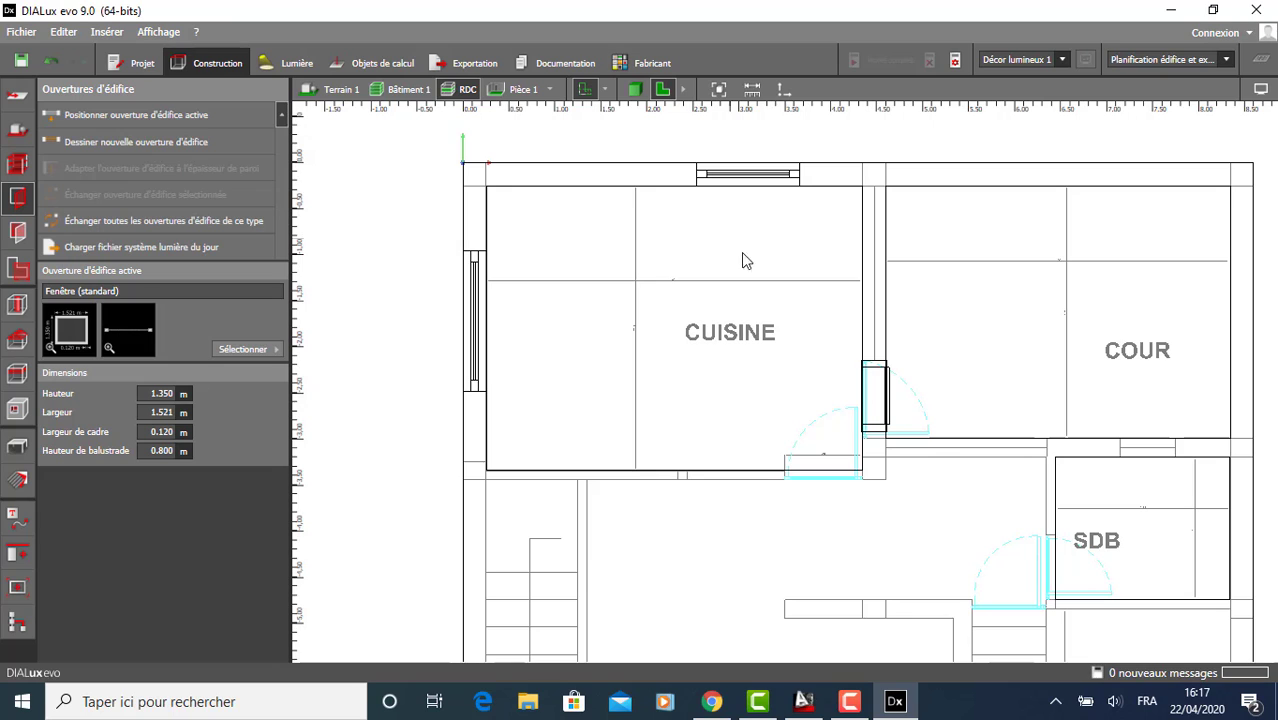
{"action": "middle_click_drag", "start_coordinate": [803, 266], "coordinate": [784, 280]}
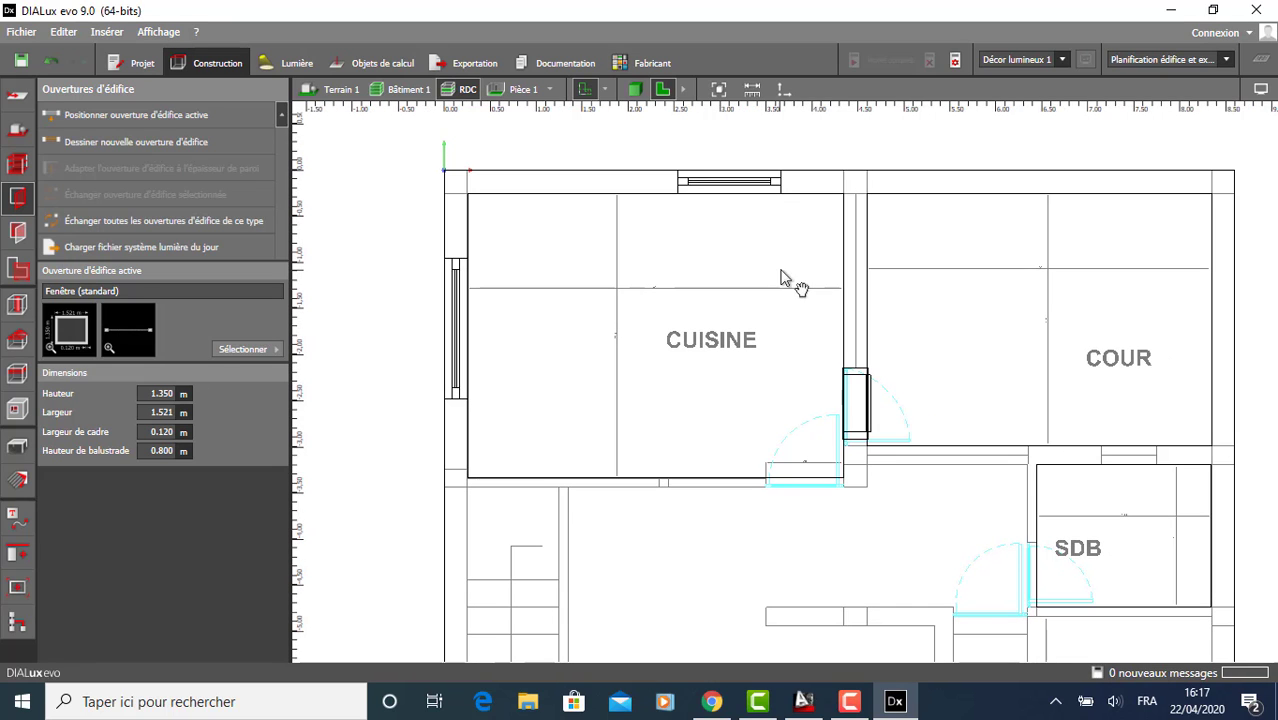
{"action": "middle_click_drag", "start_coordinate": [682, 320], "coordinate": [676, 306]}
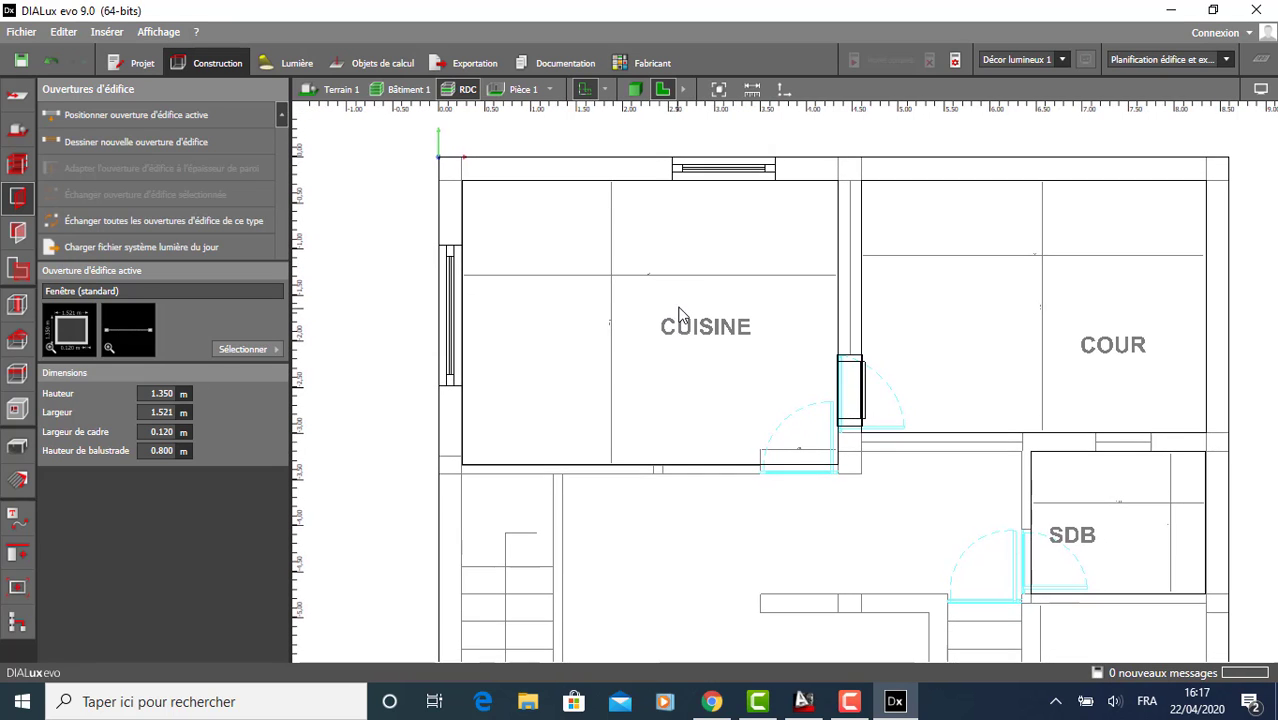
{"action": "middle_click_drag", "start_coordinate": [656, 234], "coordinate": [665, 263]}
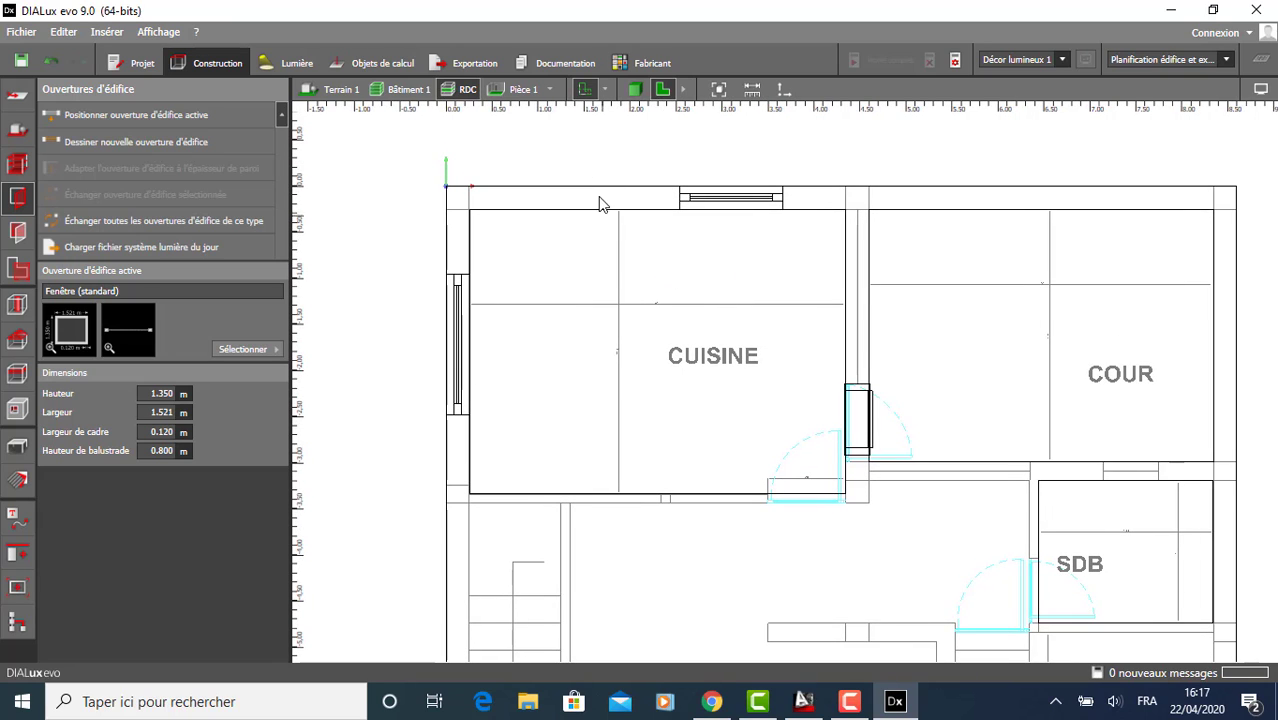
Show the CUISINE interior in 3D and pick the material of its wall with the door as the active material.
{"action": "left_click", "coordinate": [636, 91]}
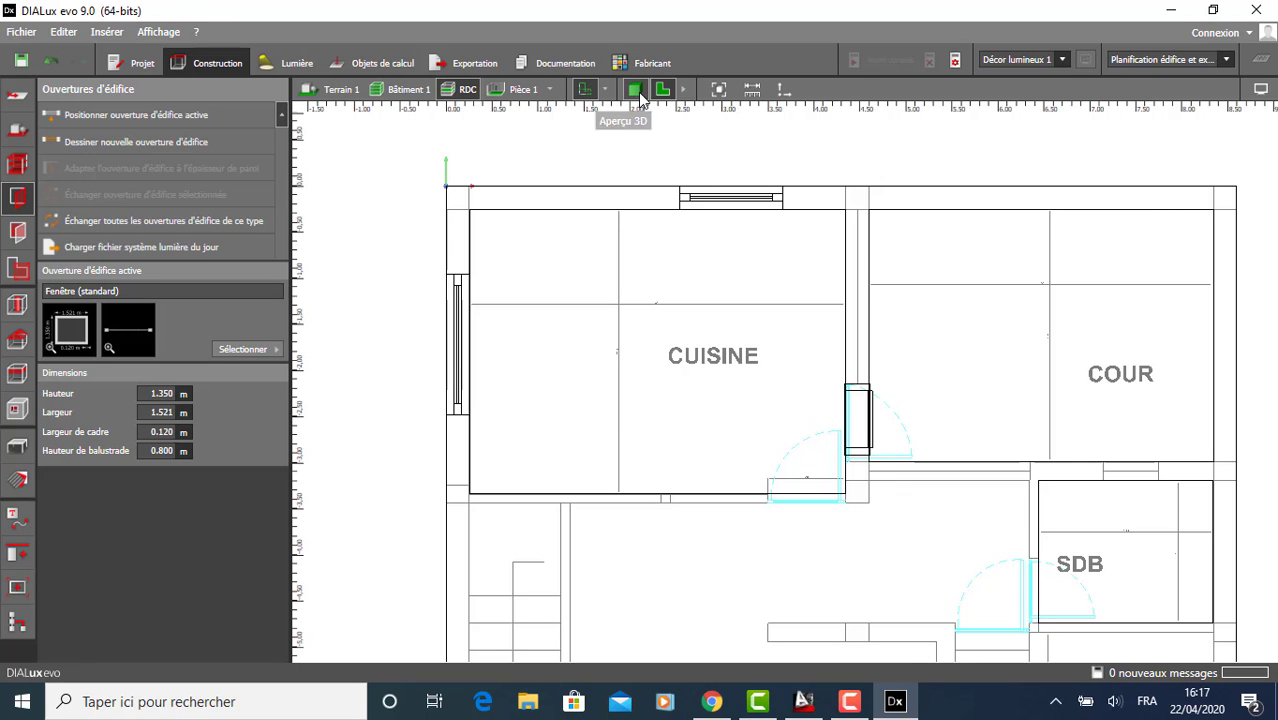
{"action": "scroll", "coordinate": [666, 292], "scroll_direction": "up", "scroll_amount": 3}
{"action": "scroll", "coordinate": [587, 273], "scroll_direction": "up", "scroll_amount": 3}
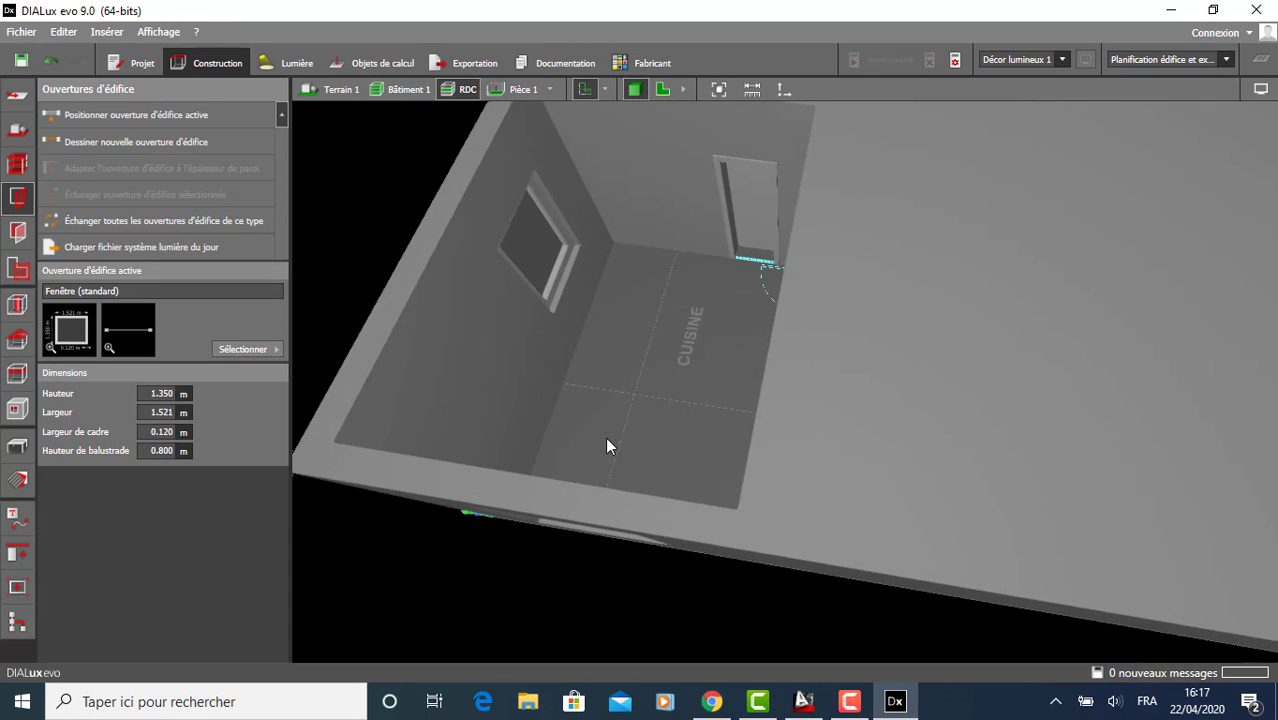
{"action": "right_click_drag", "start_coordinate": [606, 440], "coordinate": [674, 474]}
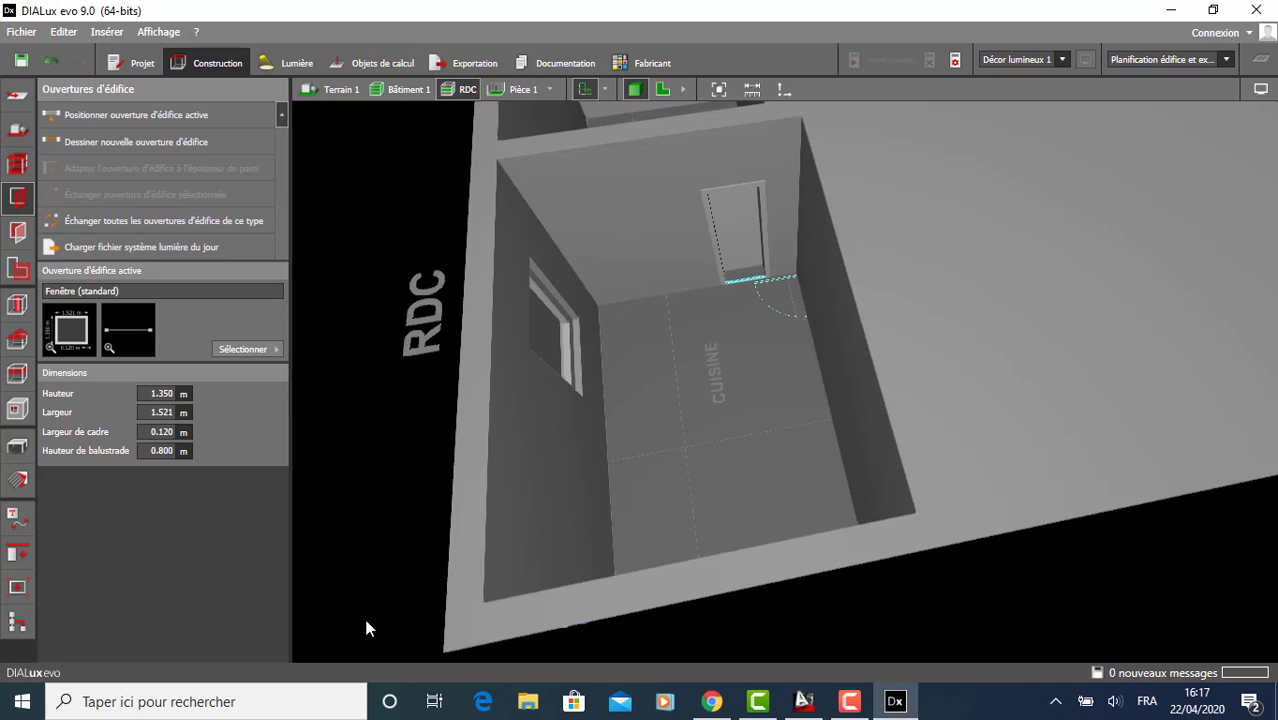
{"action": "left_click", "coordinate": [20, 482]}
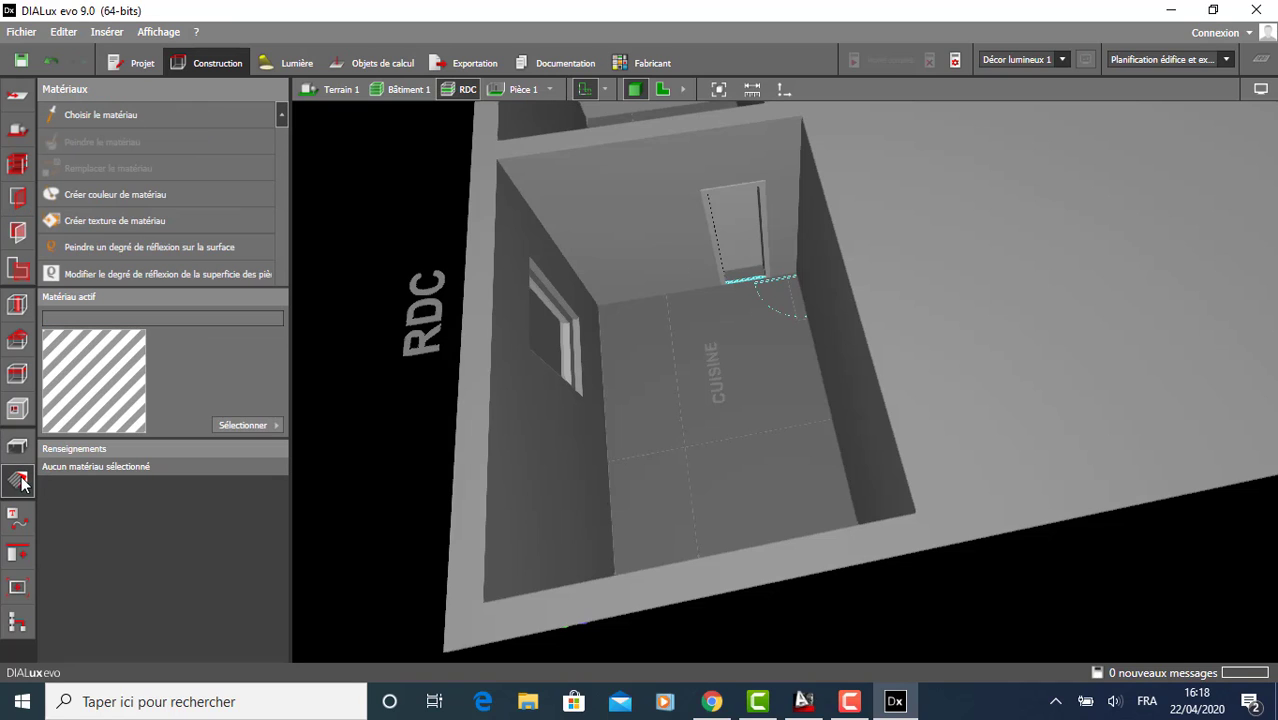
{"action": "left_click", "coordinate": [625, 224]}
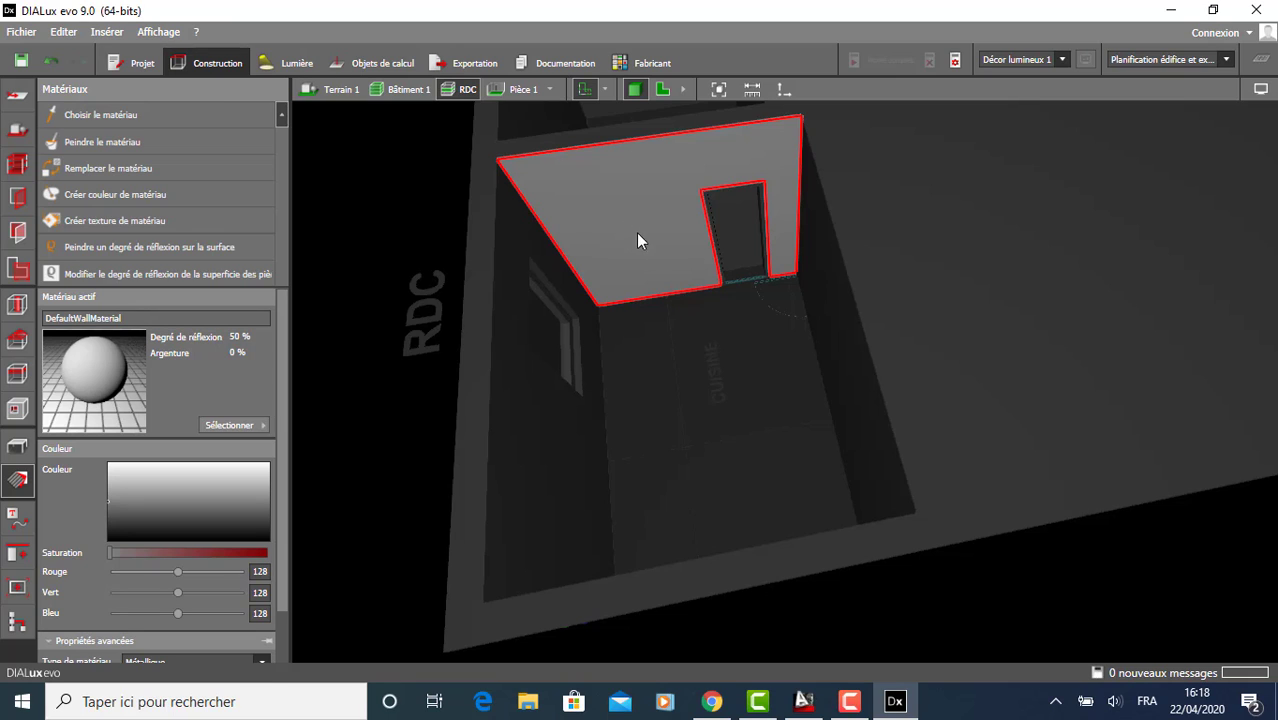
{"action": "left_click", "coordinate": [601, 272]}
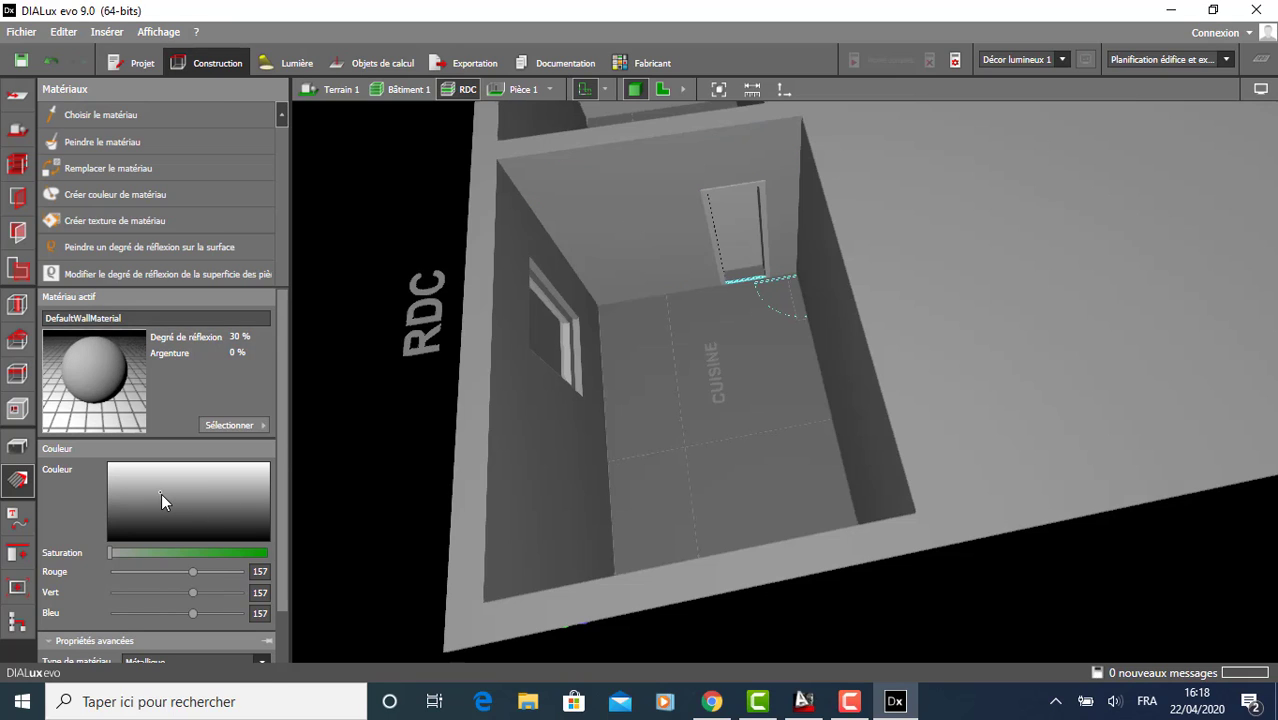
Darken the active wall material's colour to a grey with RGB values 96, 96, 96.
{"action": "mouse_move", "coordinate": [161, 494]}
{"action": "left_mouse_down"}
{"action": "mouse_move", "coordinate": [242, 526]}
{"action": "mouse_move", "coordinate": [263, 510]}
{"action": "left_mouse_up"}
{"action": "scroll", "coordinate": [143, 518], "scroll_direction": "down", "scroll_amount": 2}
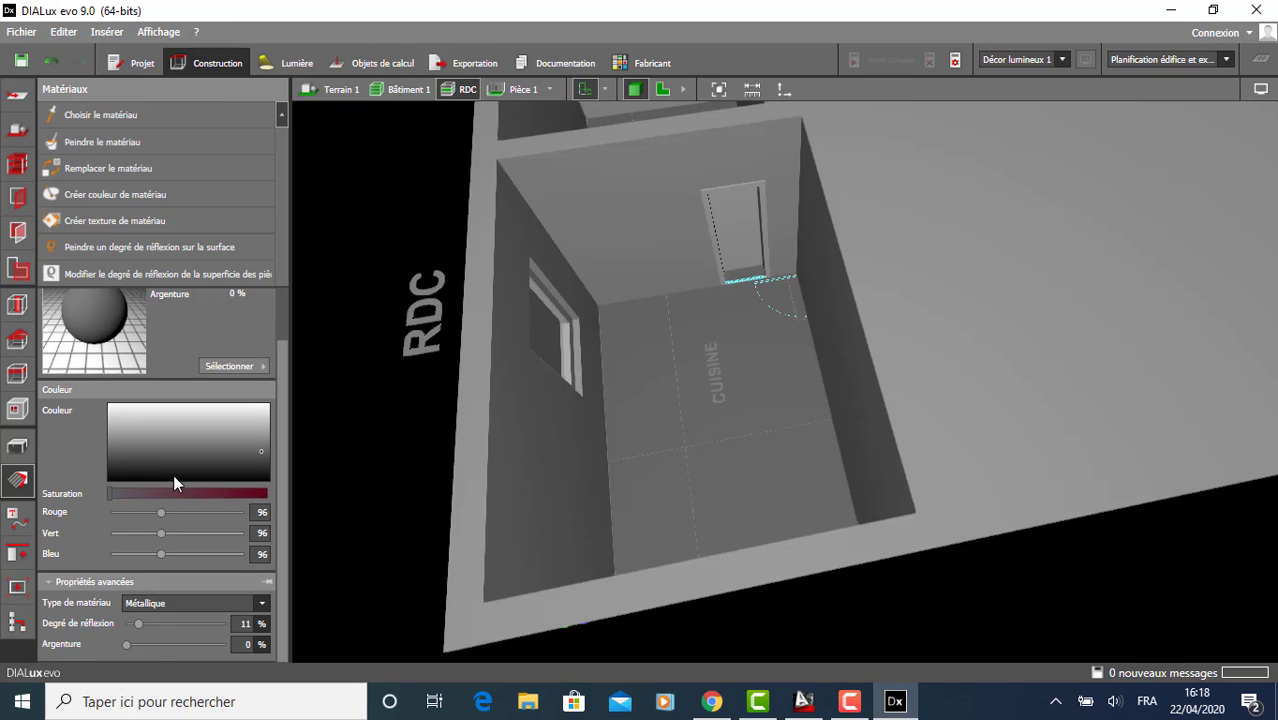
{"action": "scroll", "coordinate": [174, 476], "scroll_direction": "up", "scroll_amount": 2}
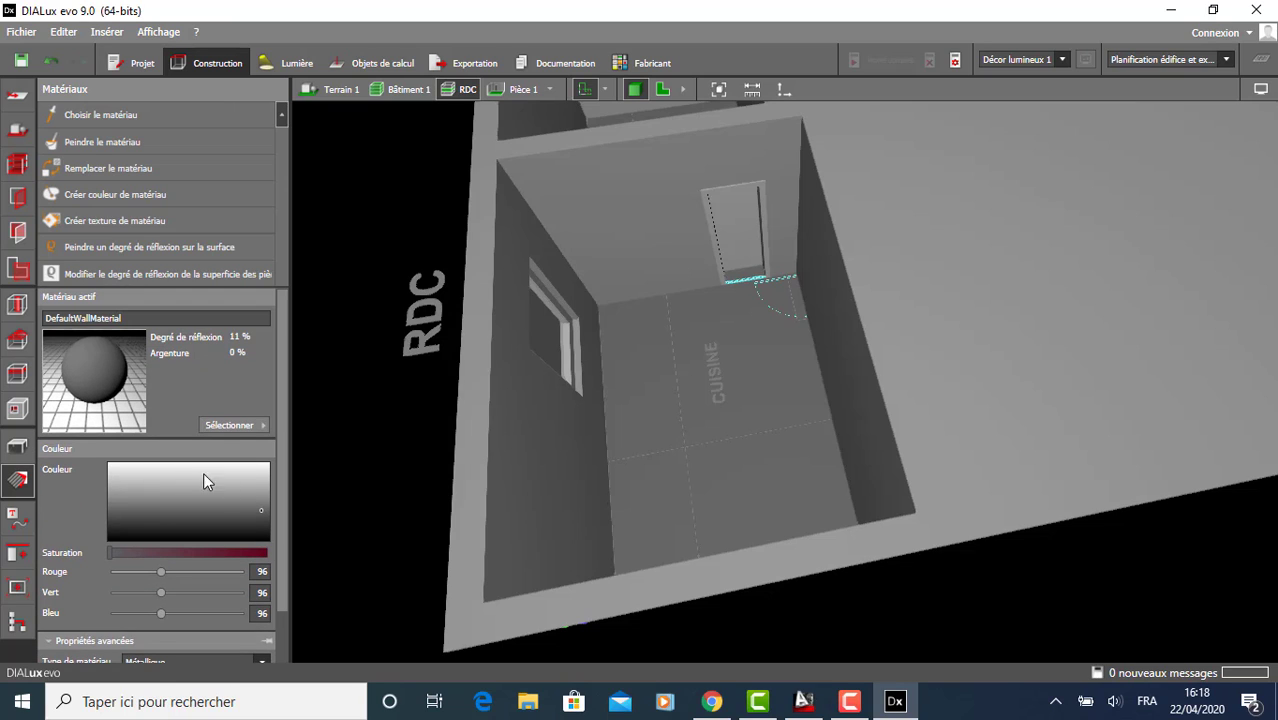
Choose 4005(lilas bleu) from the colour catalogue as the active material and apply it to the CUISINE walls.
{"action": "left_click", "coordinate": [242, 425]}
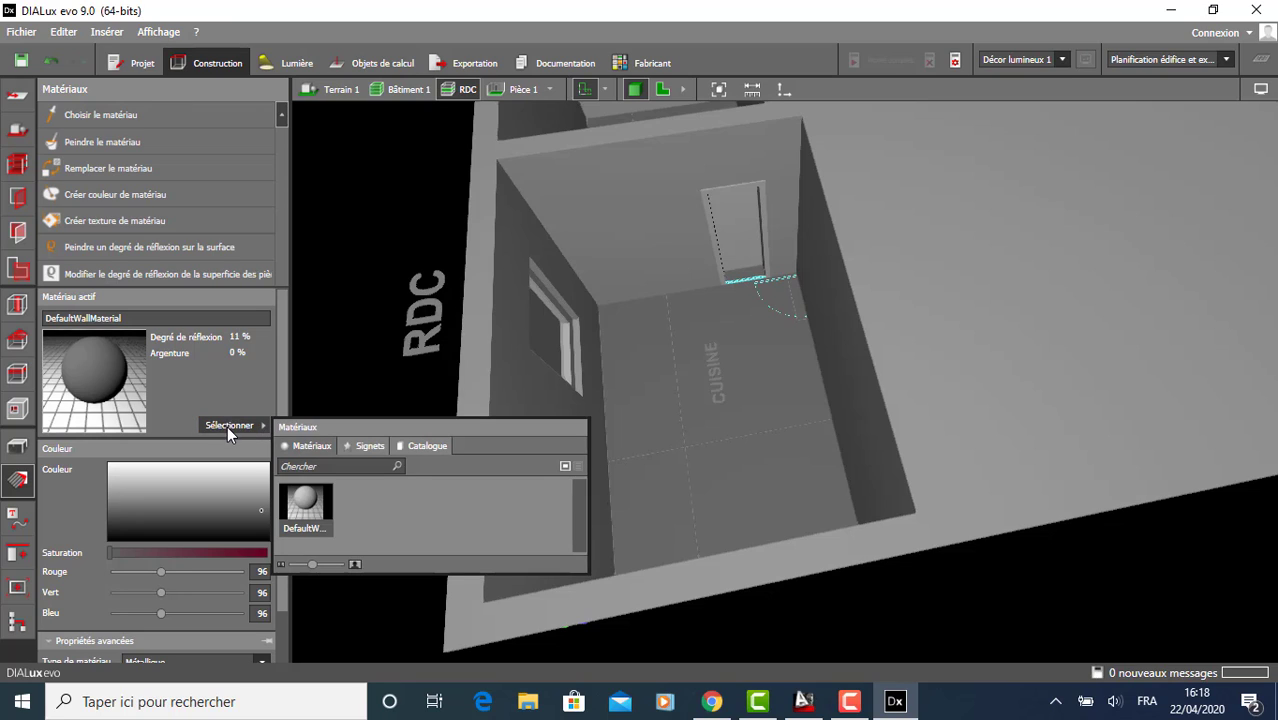
{"action": "left_click", "coordinate": [411, 447]}
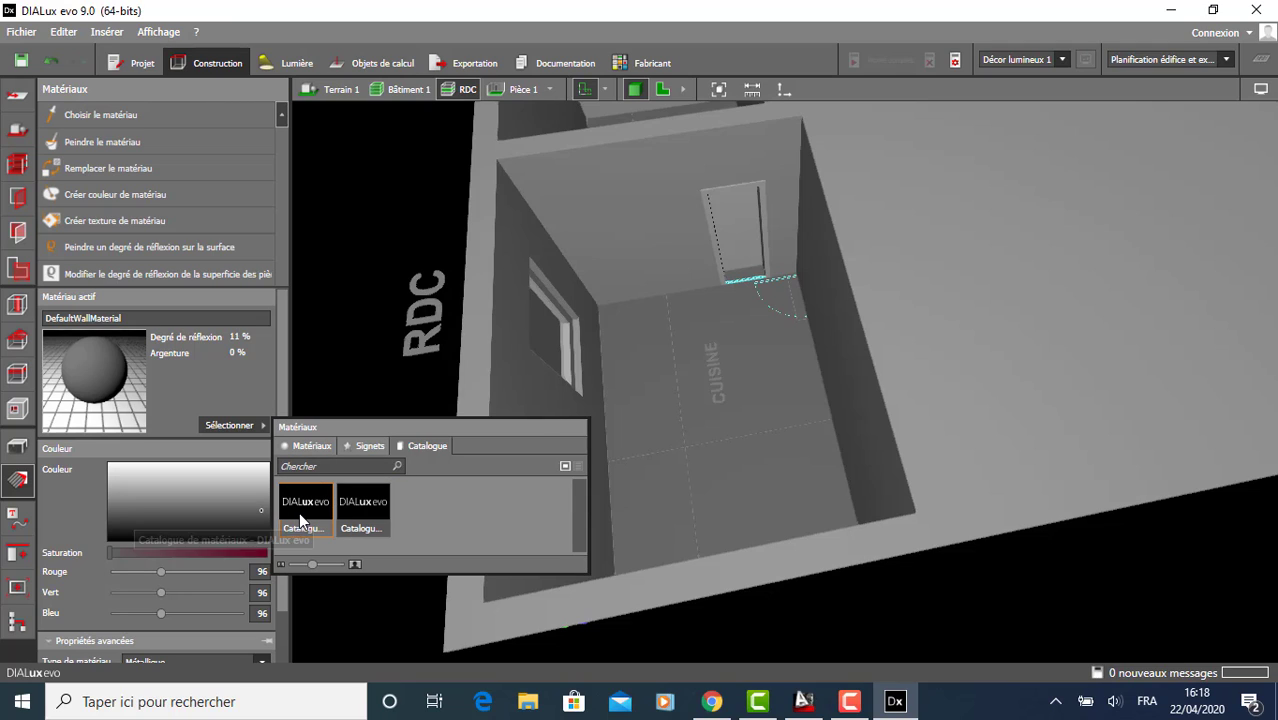
{"action": "double_click", "coordinate": [372, 496]}
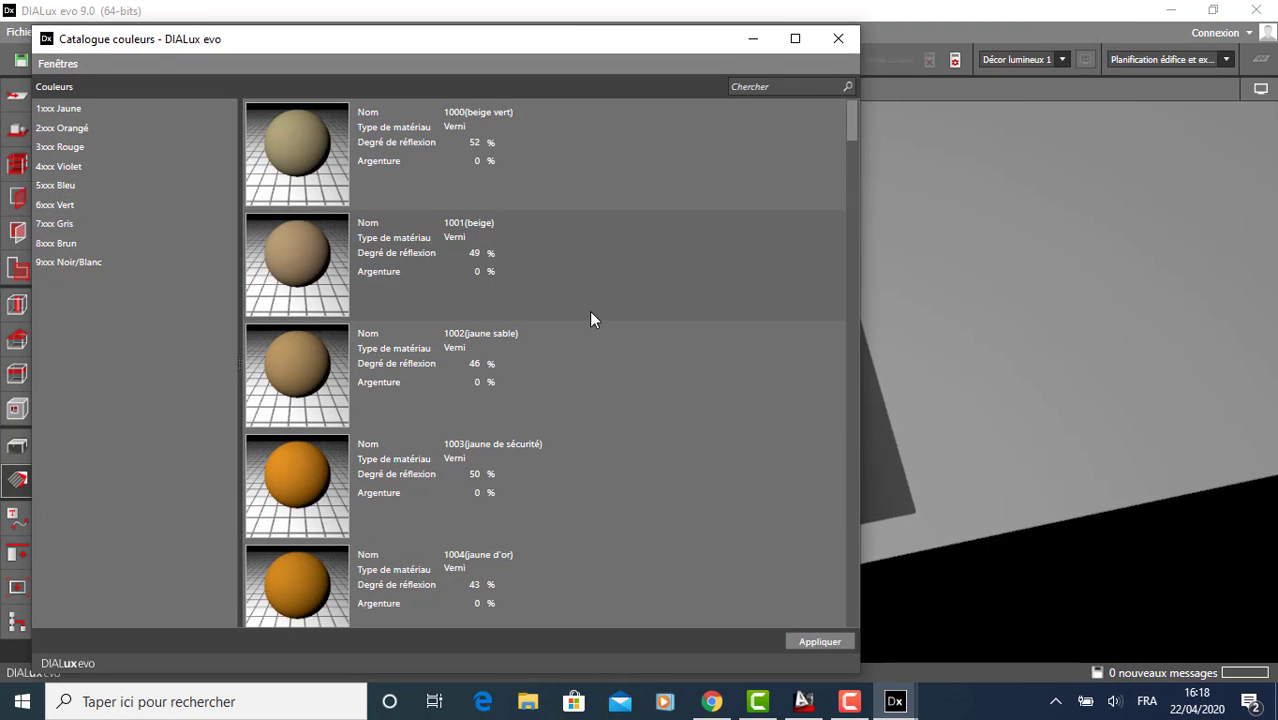
{"action": "scroll", "coordinate": [590, 311], "scroll_direction": "down", "scroll_amount": 10}
{"action": "scroll", "coordinate": [590, 314], "scroll_direction": "down", "scroll_amount": 20}
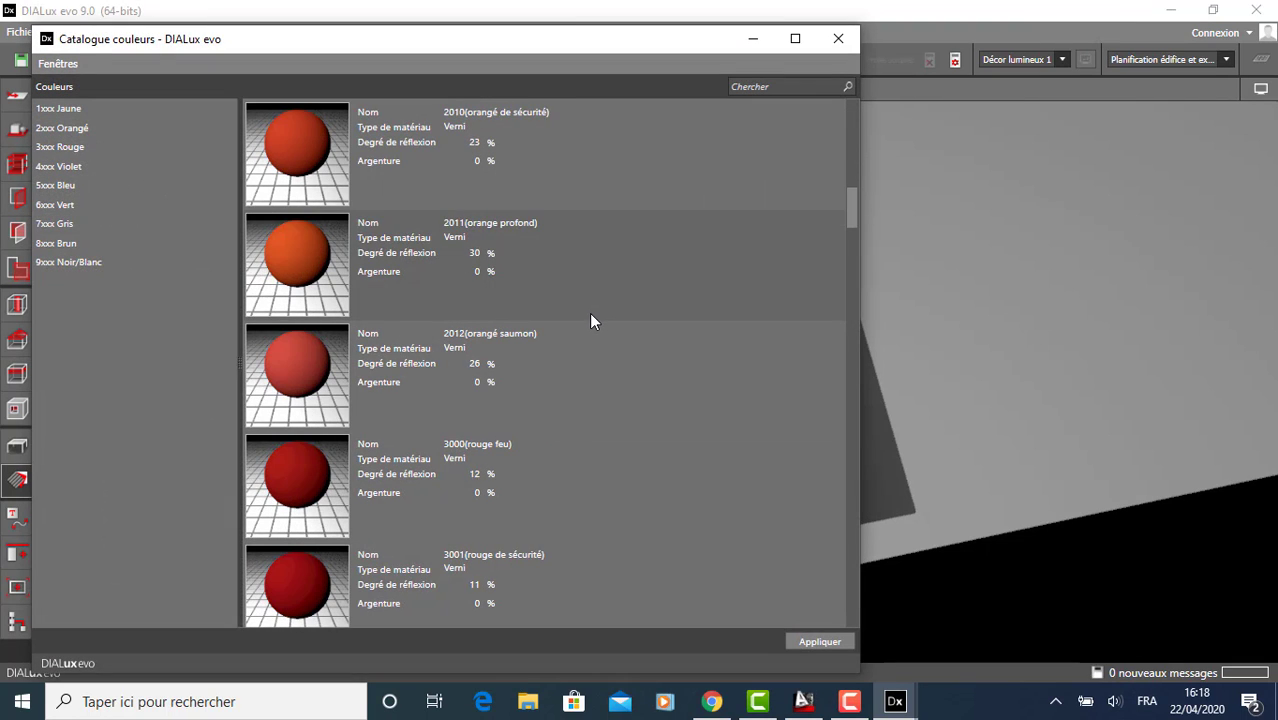
{"action": "scroll", "coordinate": [588, 318], "scroll_direction": "down", "scroll_amount": 3}
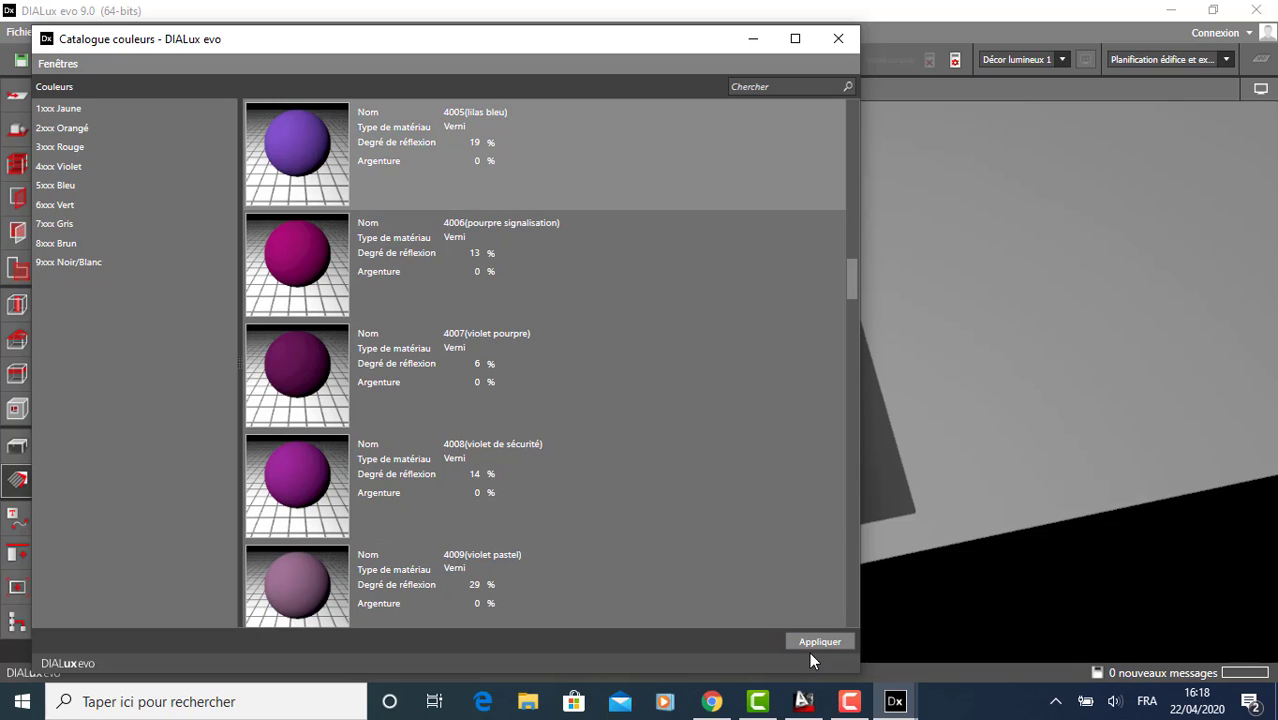
{"action": "left_click", "coordinate": [812, 648]}
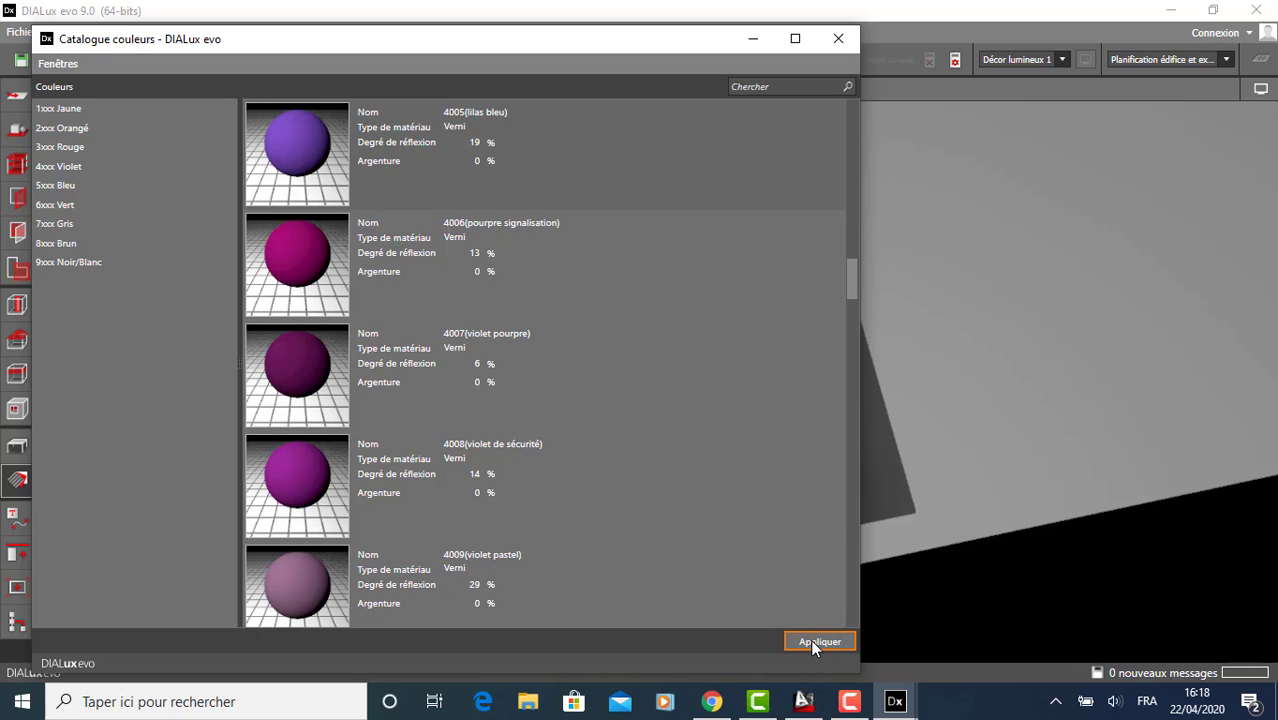
{"action": "left_click", "coordinate": [838, 40]}
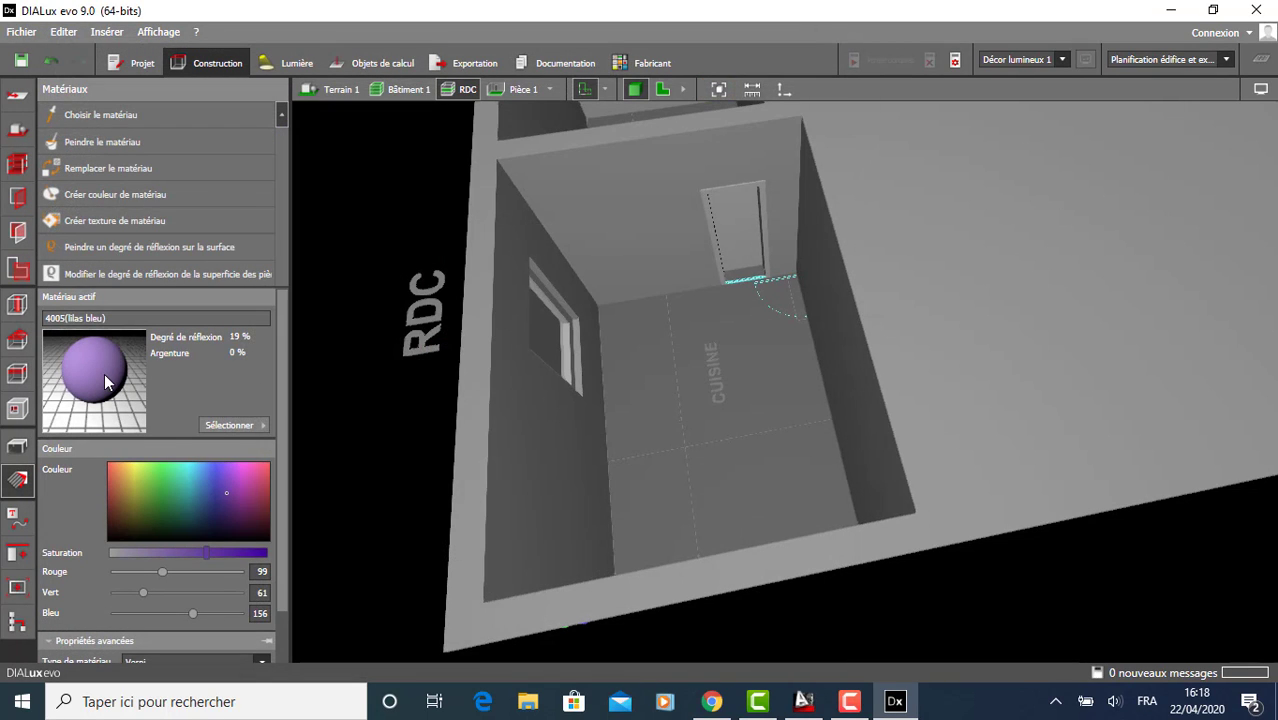
{"action": "left_click_drag", "start_coordinate": [104, 381], "coordinate": [548, 285]}
{"action": "left_click_drag", "start_coordinate": [629, 234], "coordinate": [646, 282]}
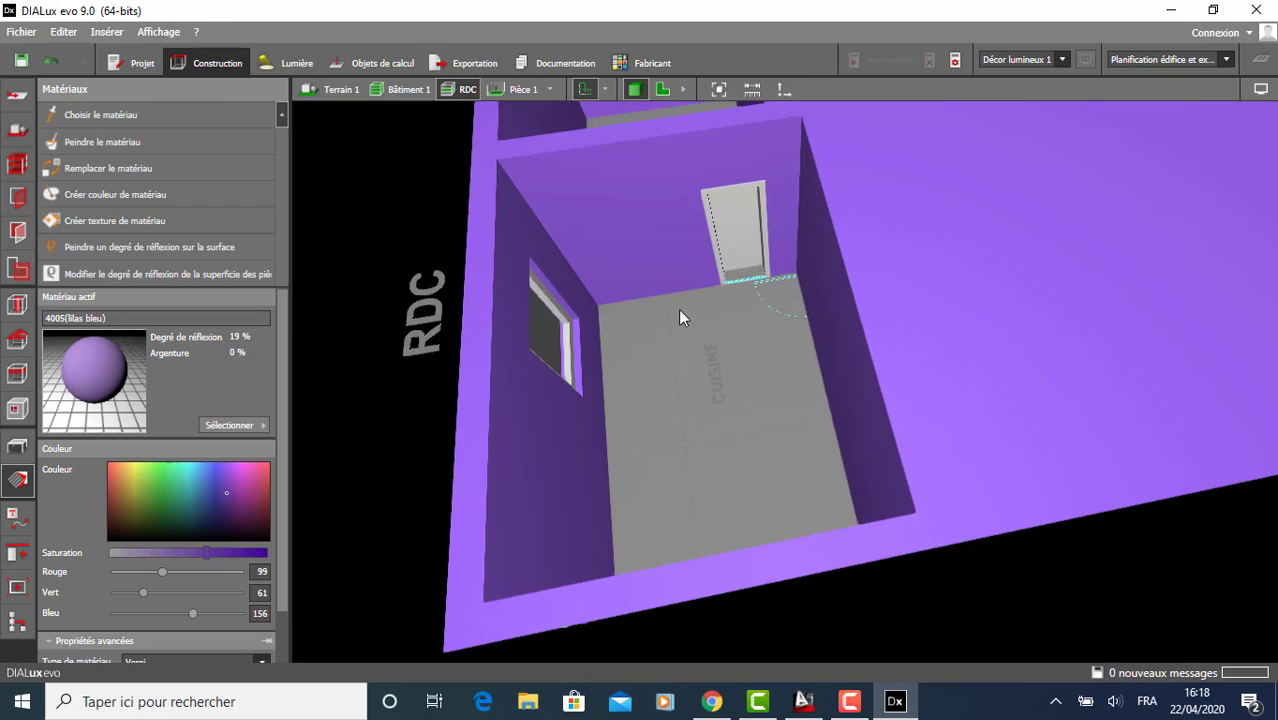
Undo the application of the lilac material to the walls.
{"action": "scroll", "coordinate": [661, 230], "scroll_direction": "down", "scroll_amount": 5}
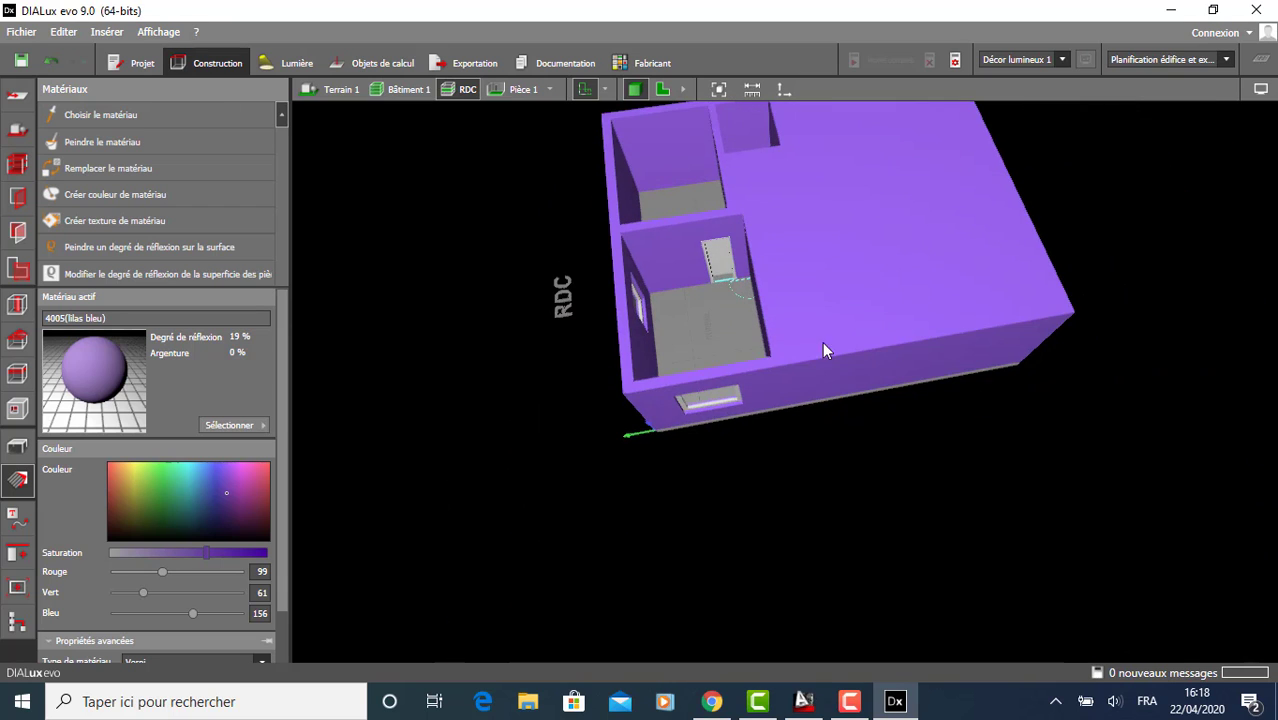
{"action": "left_click_drag", "start_coordinate": [824, 345], "coordinate": [819, 280]}
{"action": "scroll", "coordinate": [657, 364], "scroll_direction": "up", "scroll_amount": 4}
{"action": "scroll", "coordinate": [657, 358], "scroll_direction": "up", "scroll_amount": 2}
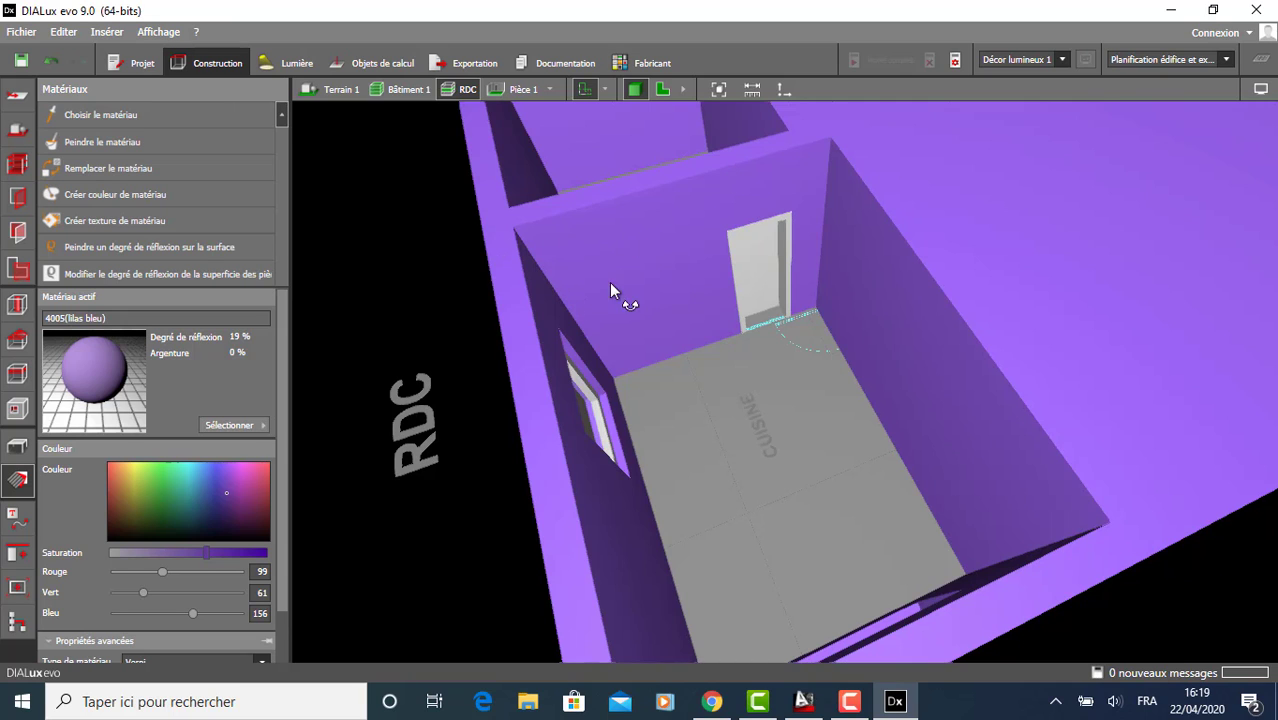
{"action": "left_click_drag", "start_coordinate": [610, 283], "coordinate": [605, 277]}
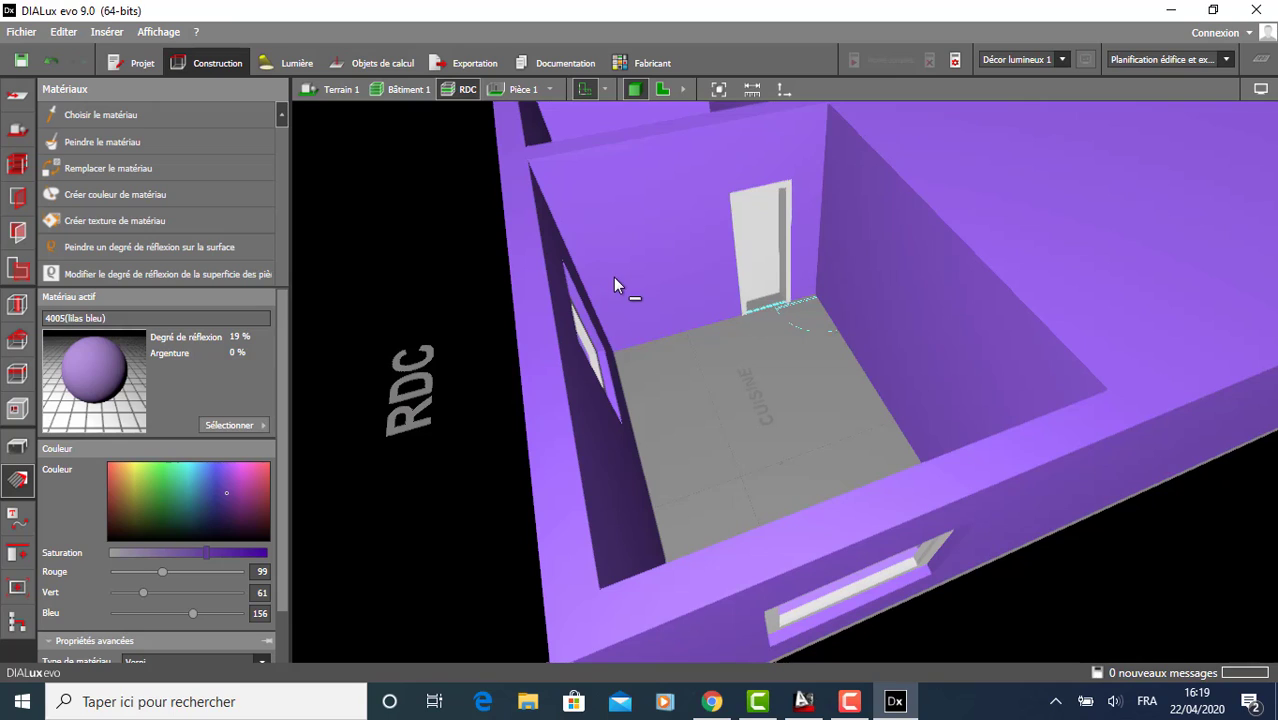
{"action": "key", "text": "ctrl+z"}
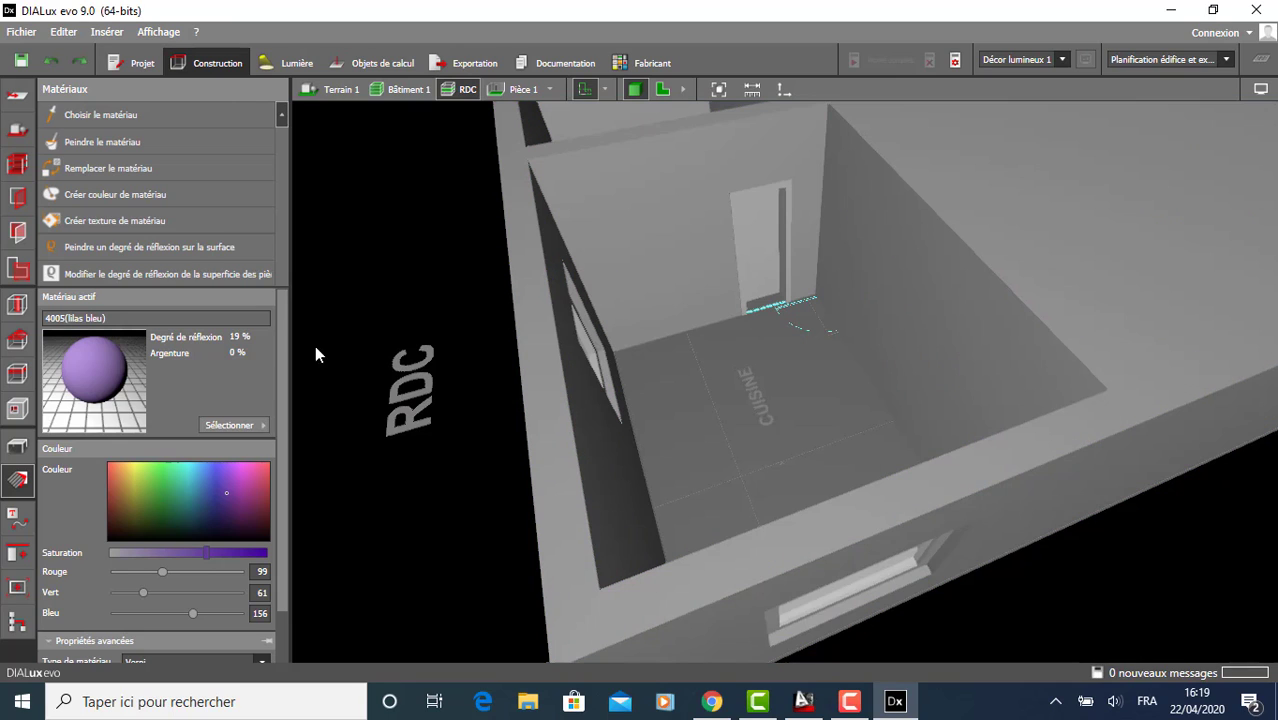
Paint only the CUISINE wall containing the door with the active material 4005(lilas bleu).
{"action": "left_click", "coordinate": [113, 142]}
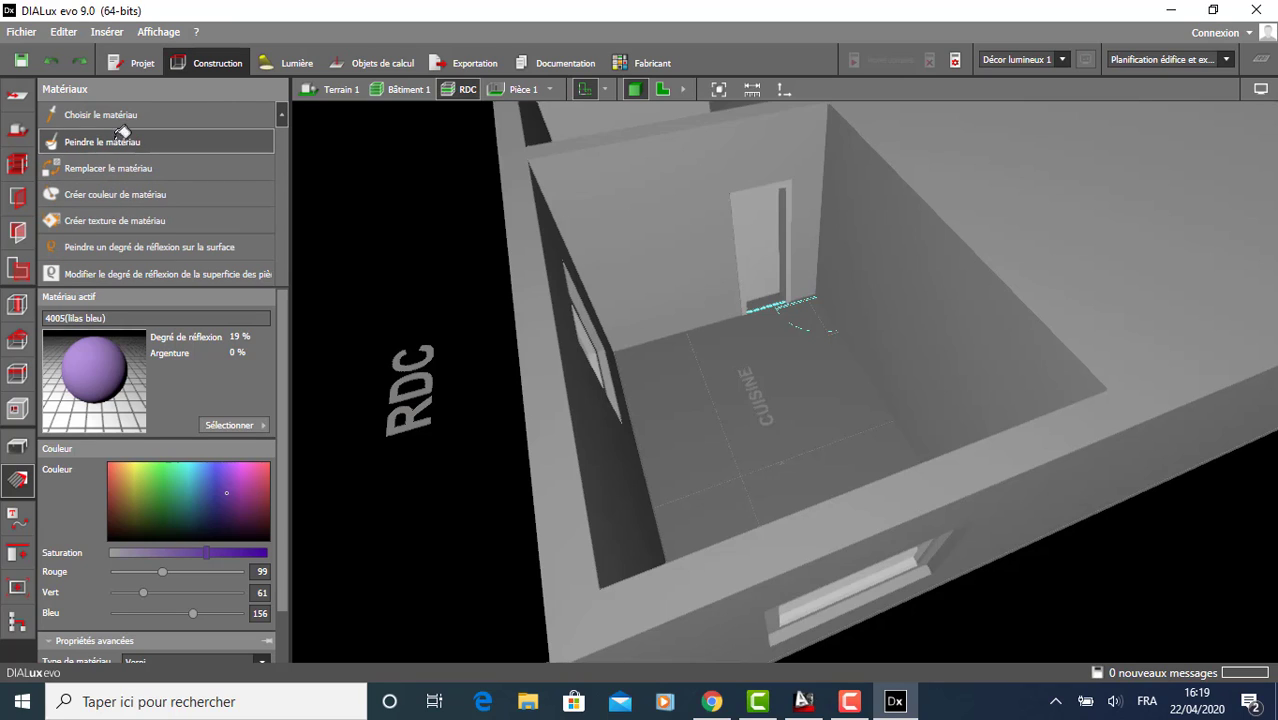
{"action": "left_click", "coordinate": [647, 213]}
{"action": "mouse_move", "coordinate": [771, 432]}
{"action": "right_mouse_down"}
{"action": "mouse_move", "coordinate": [730, 428]}
{"action": "mouse_move", "coordinate": [758, 430]}
{"action": "right_mouse_up"}
{"action": "scroll", "coordinate": [697, 215], "scroll_direction": "up", "scroll_amount": 3}
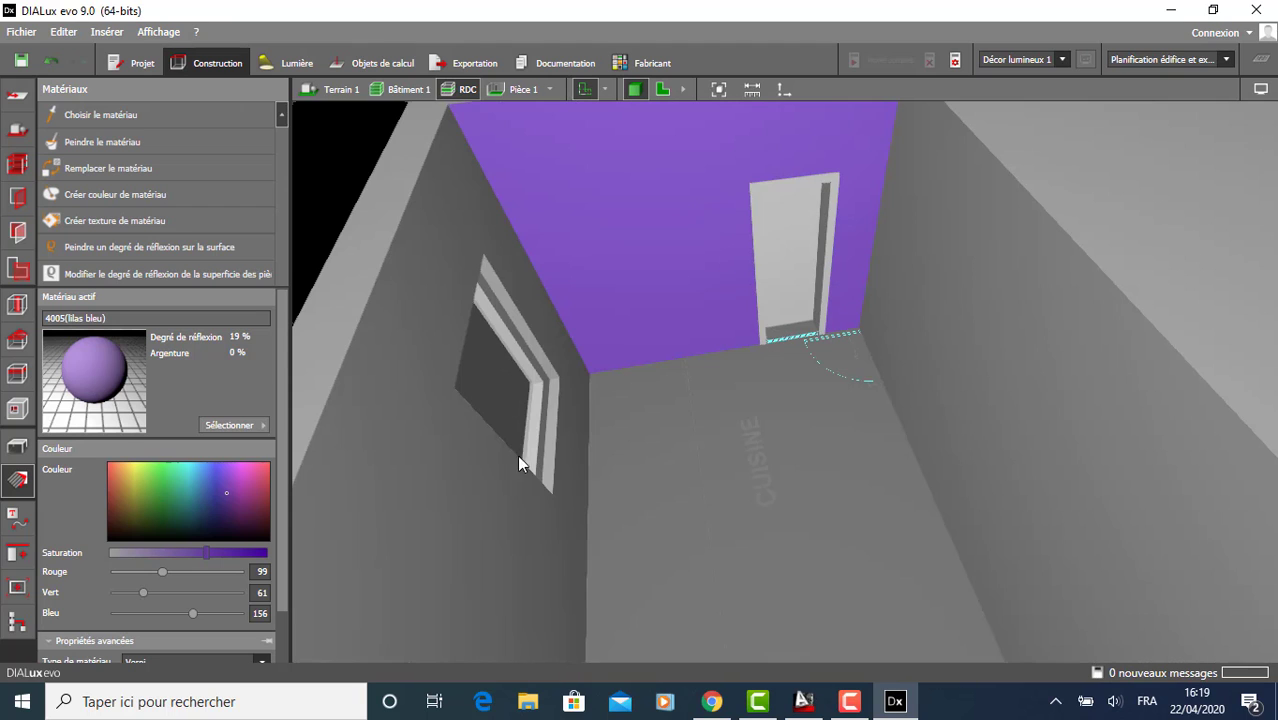
Change the active material's colour to turquoise with RGB values 73, 191, 190 and paint the adjacent CUISINE window wall with it.
{"action": "left_click_drag", "start_coordinate": [224, 491], "coordinate": [188, 481]}
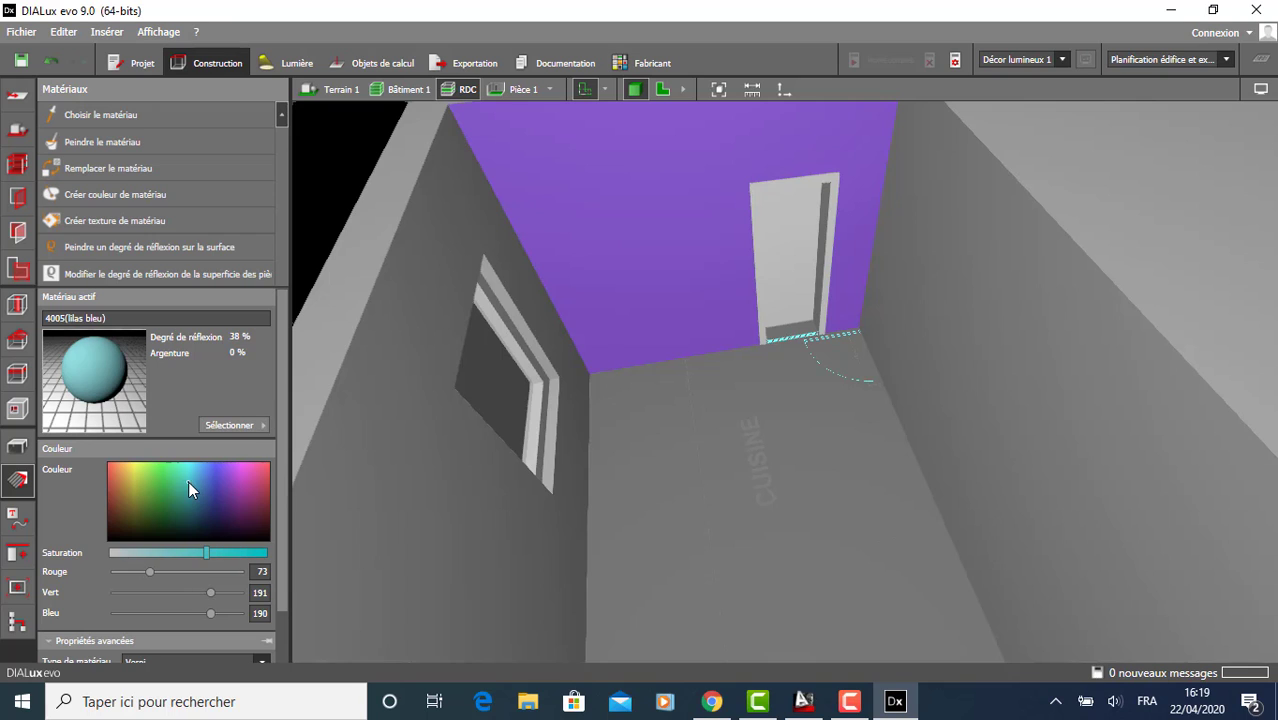
{"action": "left_click", "coordinate": [138, 142]}
{"action": "left_click", "coordinate": [386, 472]}
Examine the two painted CUISINE walls and the unpainted floor in 3D from several angles.
{"action": "scroll", "coordinate": [687, 288], "scroll_direction": "down", "scroll_amount": 6}
{"action": "right_click_drag", "start_coordinate": [663, 416], "coordinate": [570, 470]}
{"action": "scroll", "coordinate": [684, 212], "scroll_direction": "up", "scroll_amount": 4}
{"action": "right_click_drag", "start_coordinate": [676, 403], "coordinate": [850, 313]}
{"action": "scroll", "coordinate": [784, 280], "scroll_direction": "down", "scroll_amount": 4}
{"action": "scroll", "coordinate": [829, 385], "scroll_direction": "up", "scroll_amount": 4}
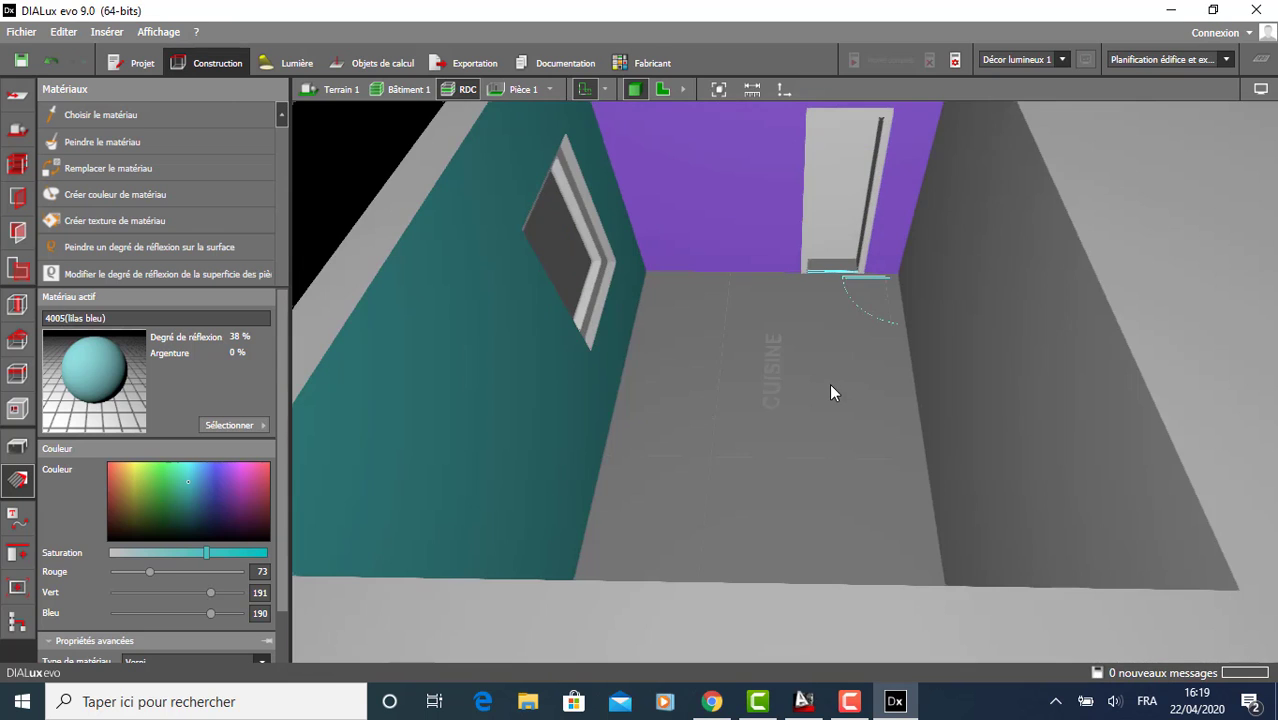
{"action": "scroll", "coordinate": [797, 390], "scroll_direction": "down", "scroll_amount": 1}
{"action": "scroll", "coordinate": [800, 388], "scroll_direction": "up", "scroll_amount": 2}
{"action": "right_click_drag", "start_coordinate": [784, 469], "coordinate": [601, 407]}
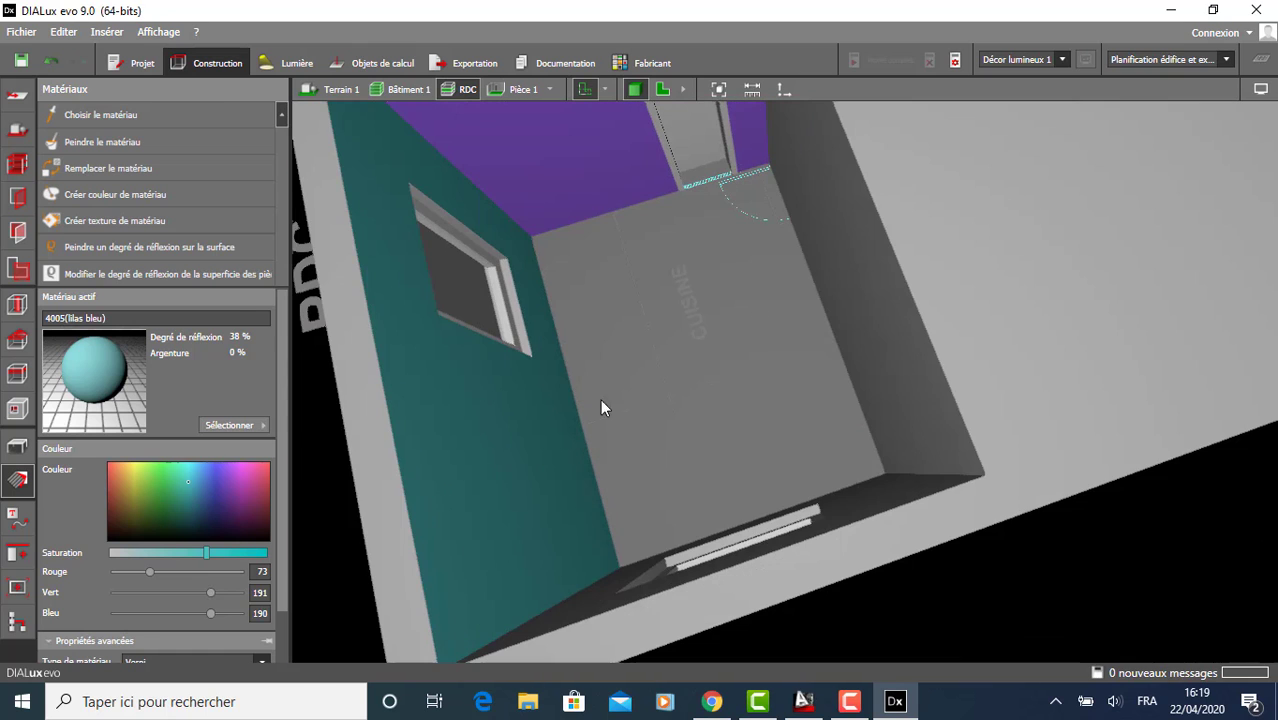
Open the DIALux evo material catalogue and show its intérieur textures.
{"action": "left_click", "coordinate": [236, 424]}
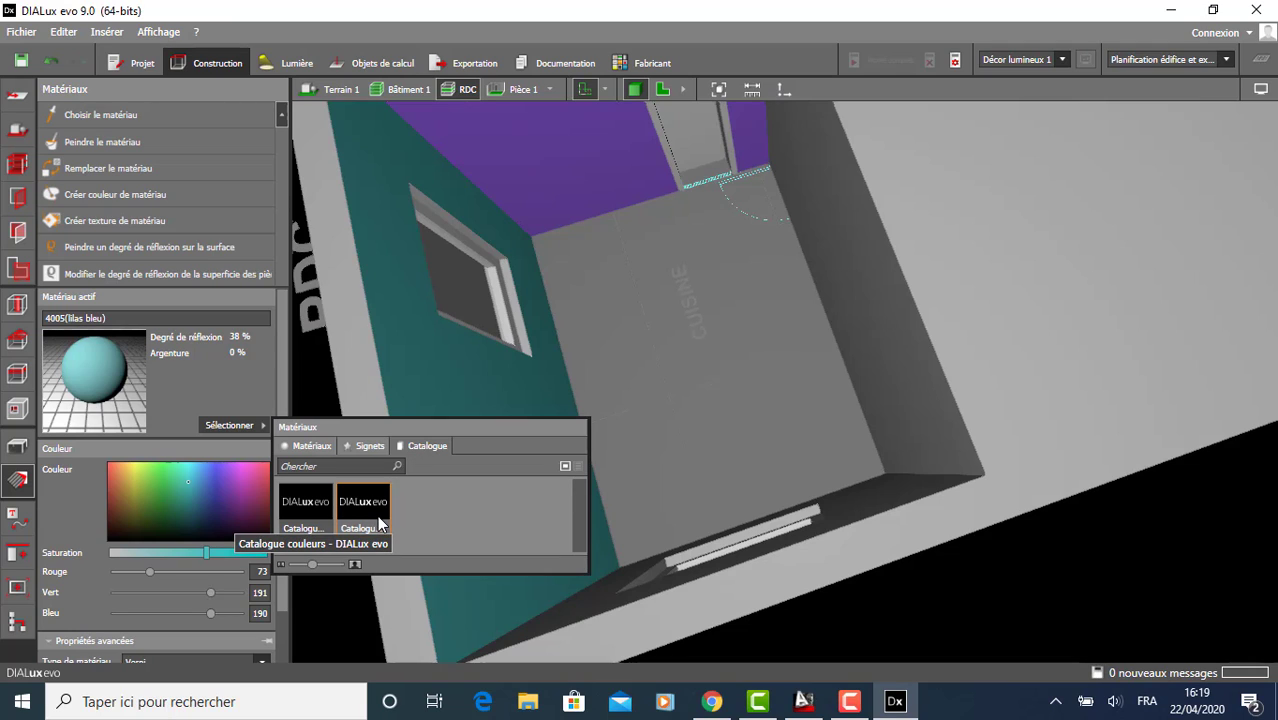
{"action": "left_click", "coordinate": [316, 500]}
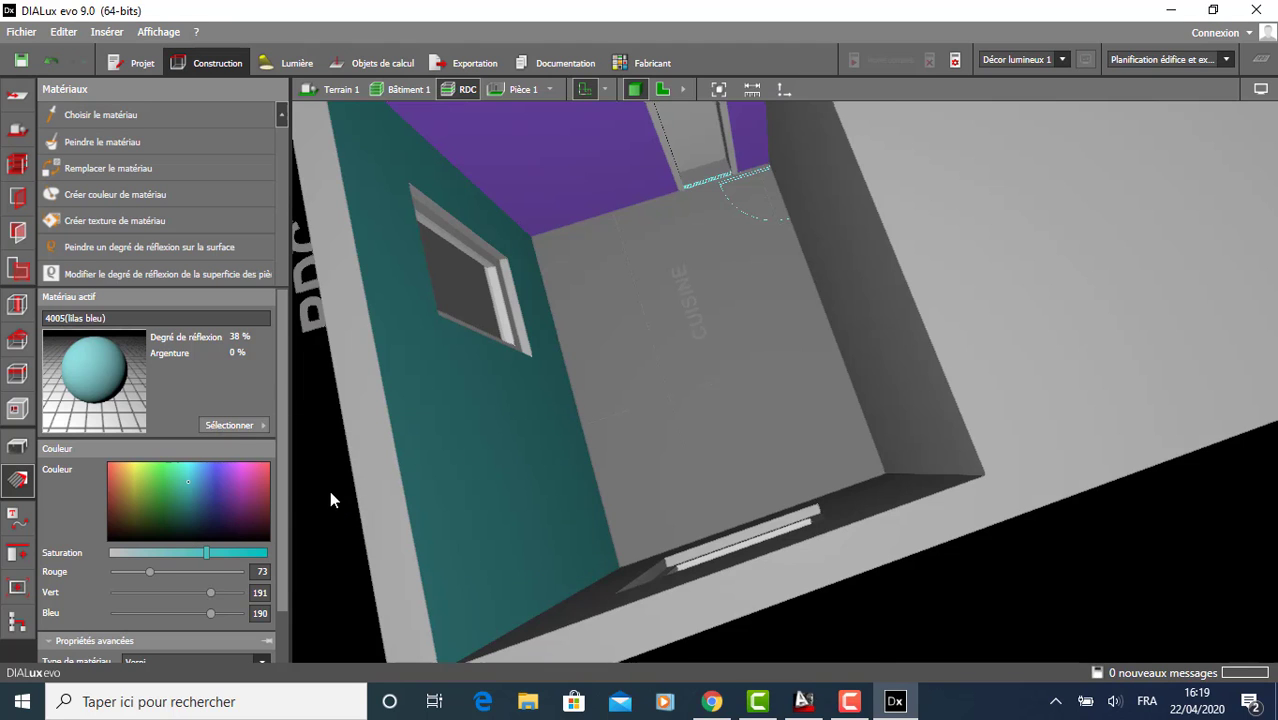
{"action": "scroll", "coordinate": [635, 287], "scroll_direction": "down", "scroll_amount": 5}
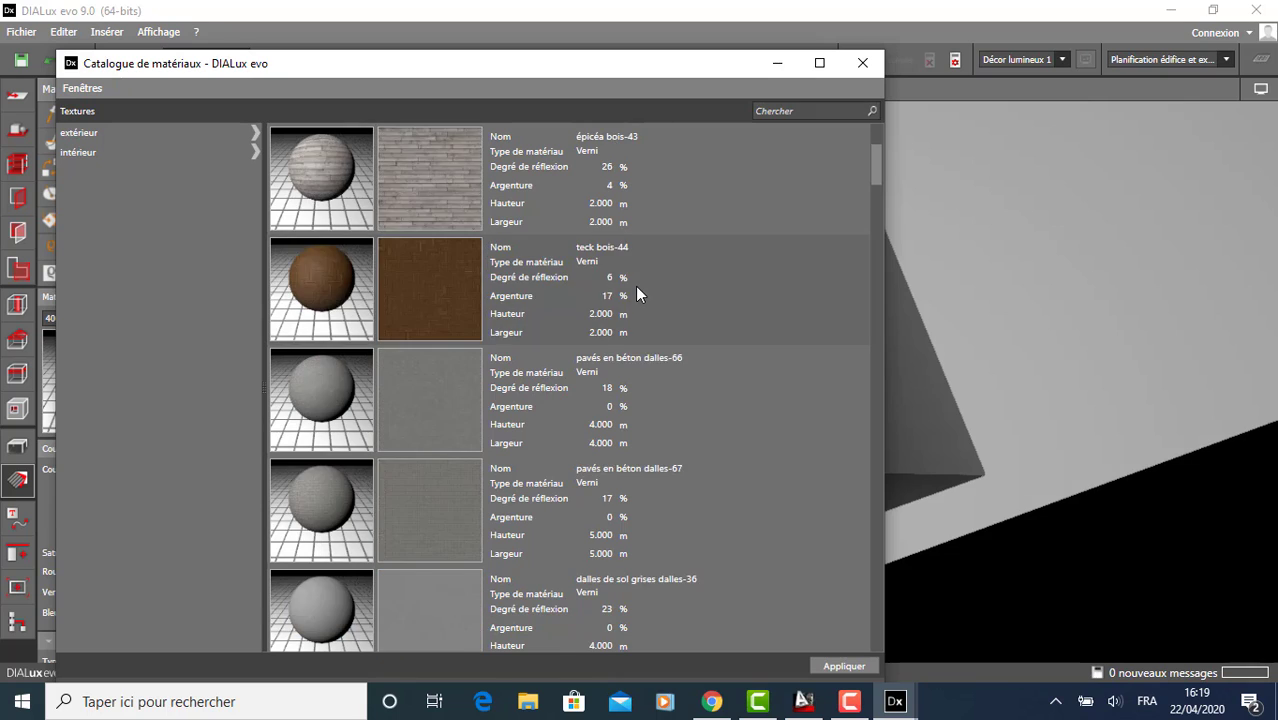
{"action": "scroll", "coordinate": [635, 286], "scroll_direction": "down", "scroll_amount": 5}
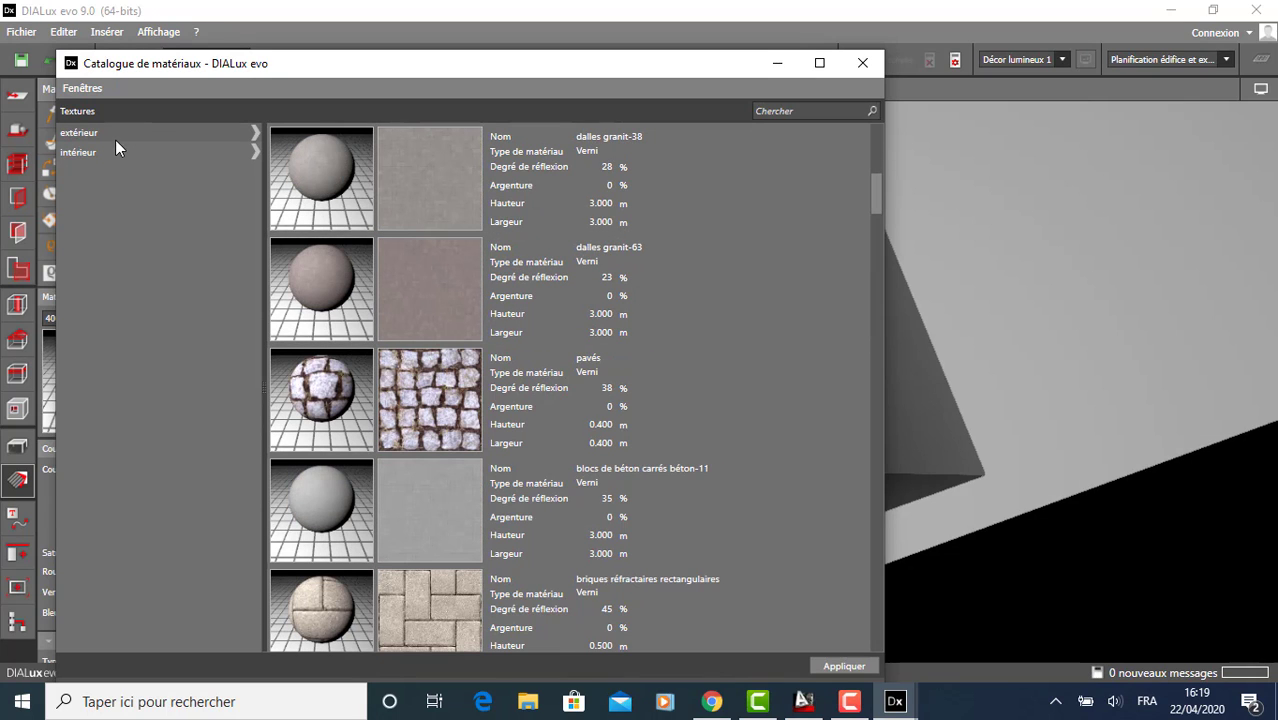
{"action": "left_click", "coordinate": [100, 153]}
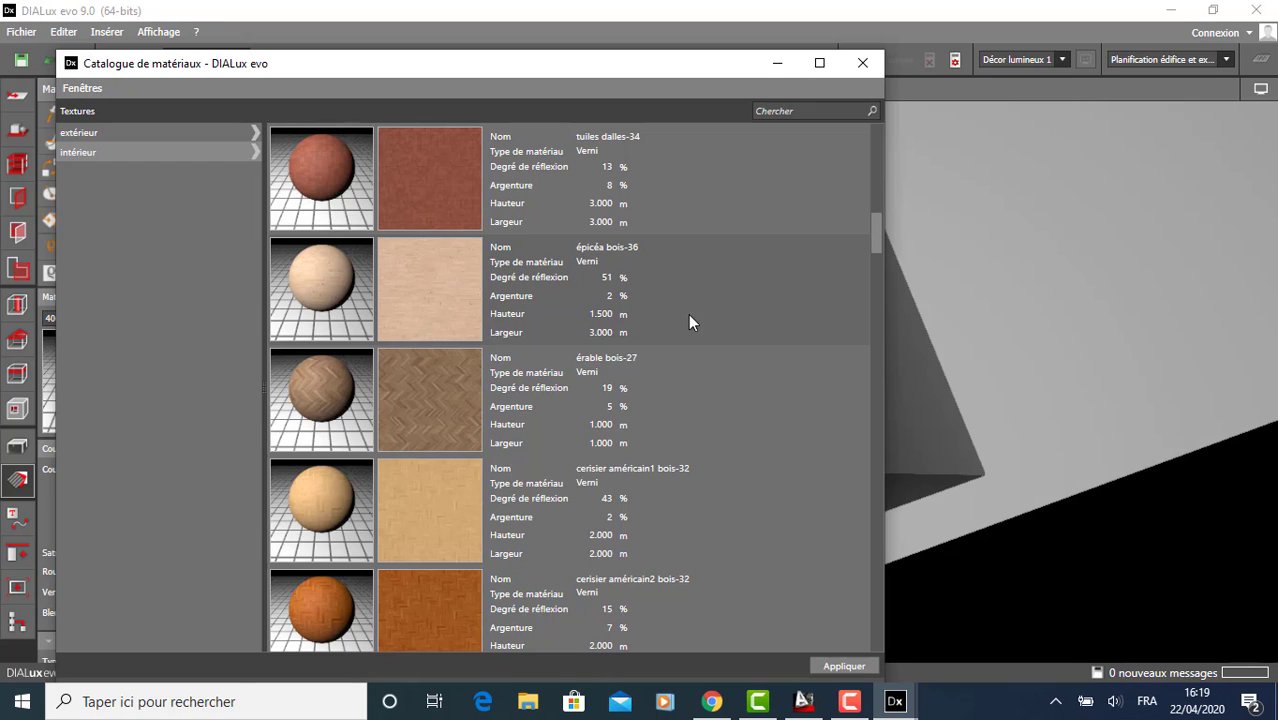
Look through the intérieur textures of the catalogue for a suitable CUISINE floor material.
{"action": "scroll", "coordinate": [649, 289], "scroll_direction": "down", "scroll_amount": 5}
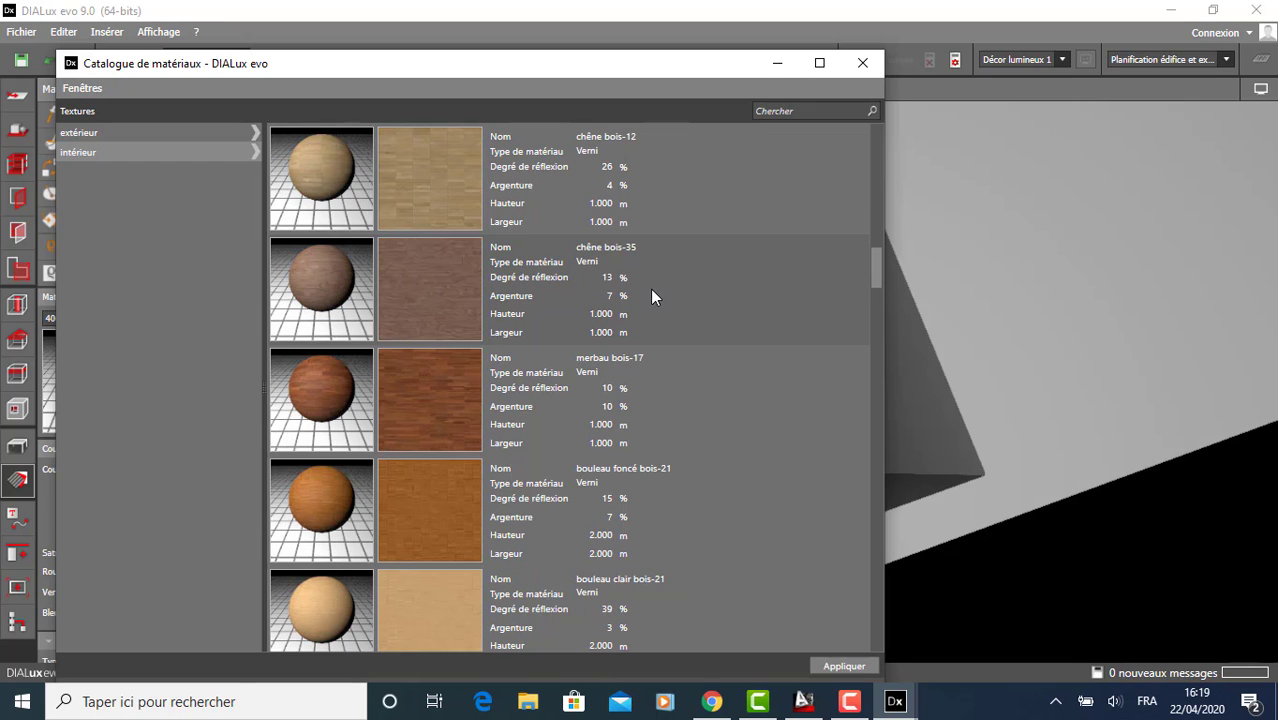
{"action": "scroll", "coordinate": [614, 290], "scroll_direction": "down", "scroll_amount": 5}
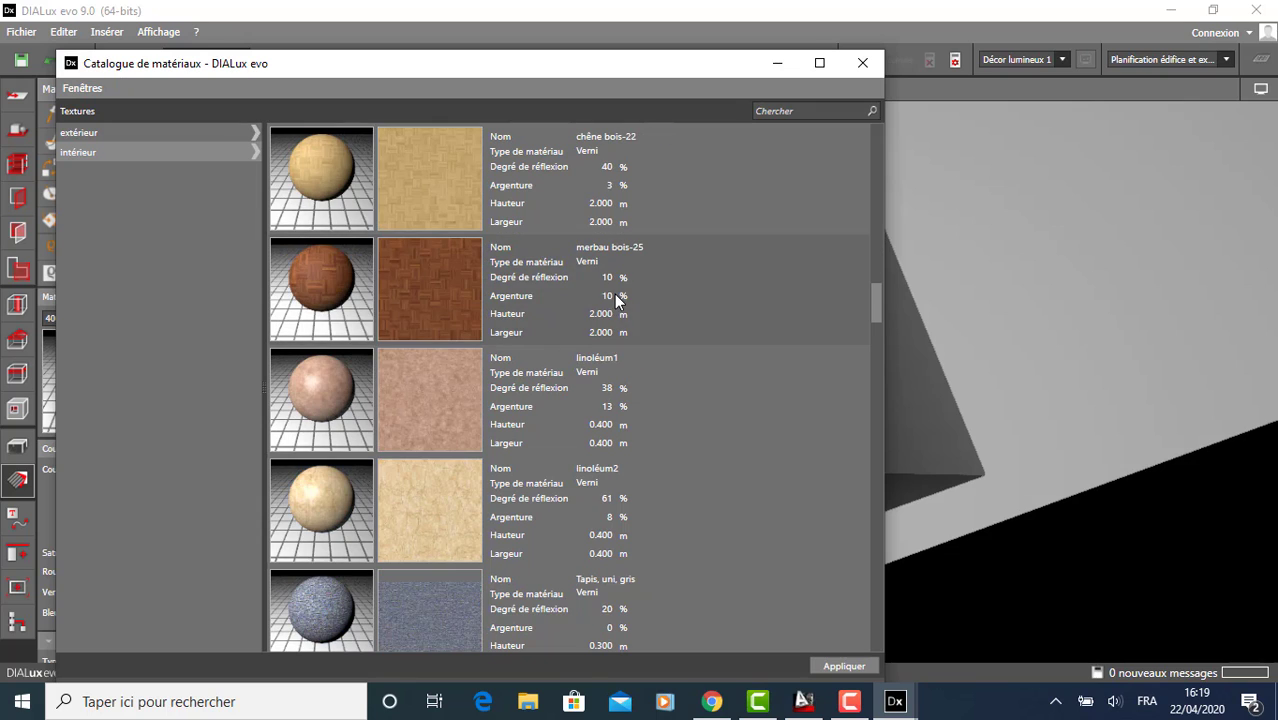
{"action": "scroll", "coordinate": [606, 265], "scroll_direction": "down", "scroll_amount": 3}
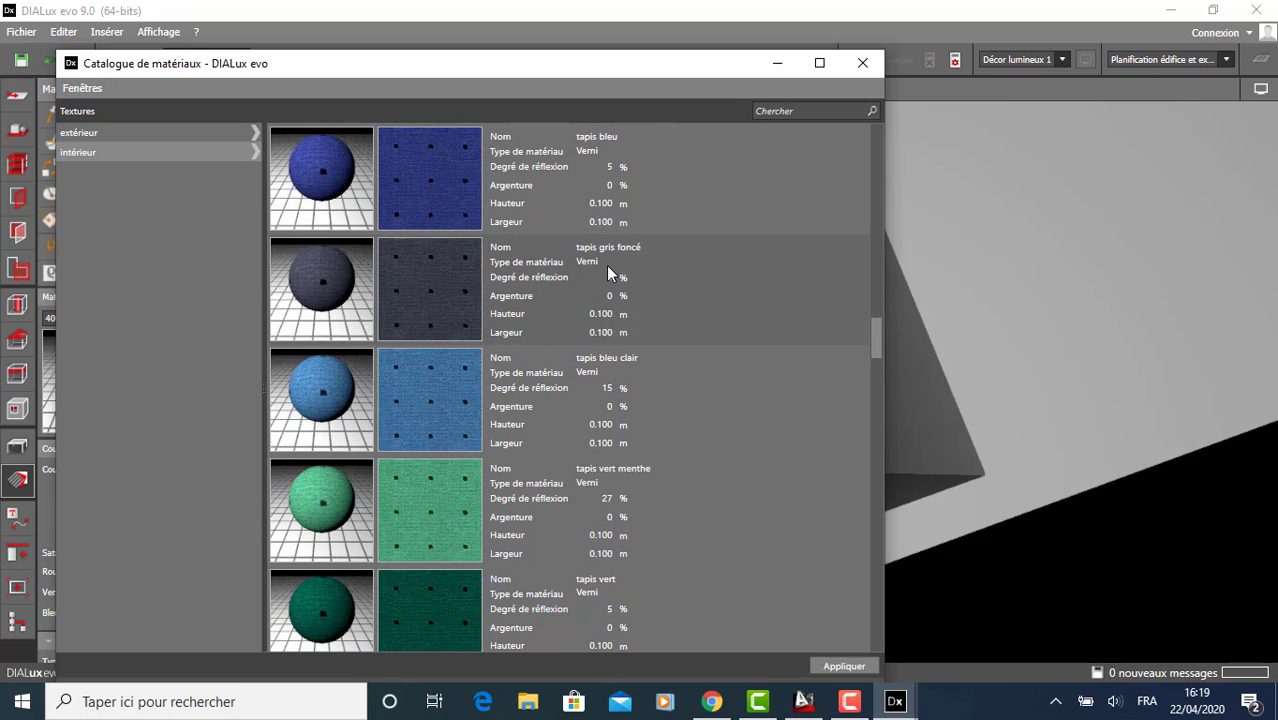
{"action": "scroll", "coordinate": [606, 265], "scroll_direction": "down", "scroll_amount": 6}
{"action": "scroll", "coordinate": [606, 272], "scroll_direction": "down", "scroll_amount": 15}
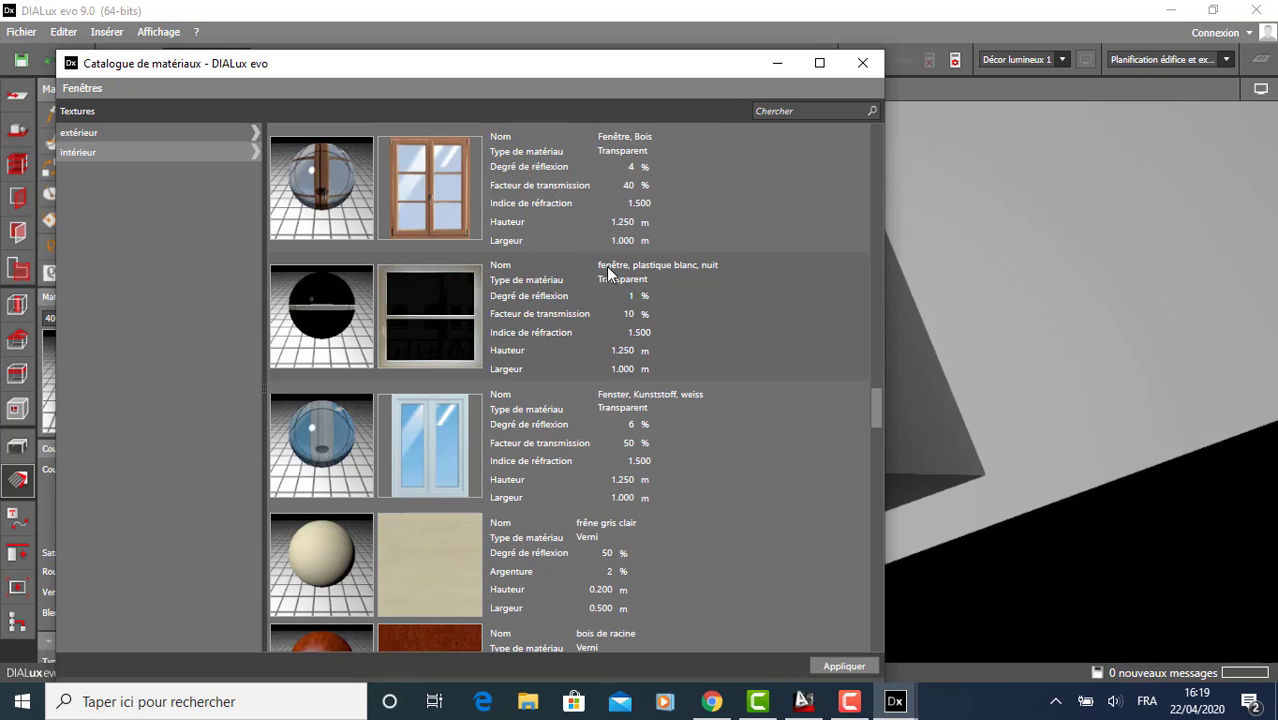
{"action": "scroll", "coordinate": [592, 289], "scroll_direction": "down", "scroll_amount": 12}
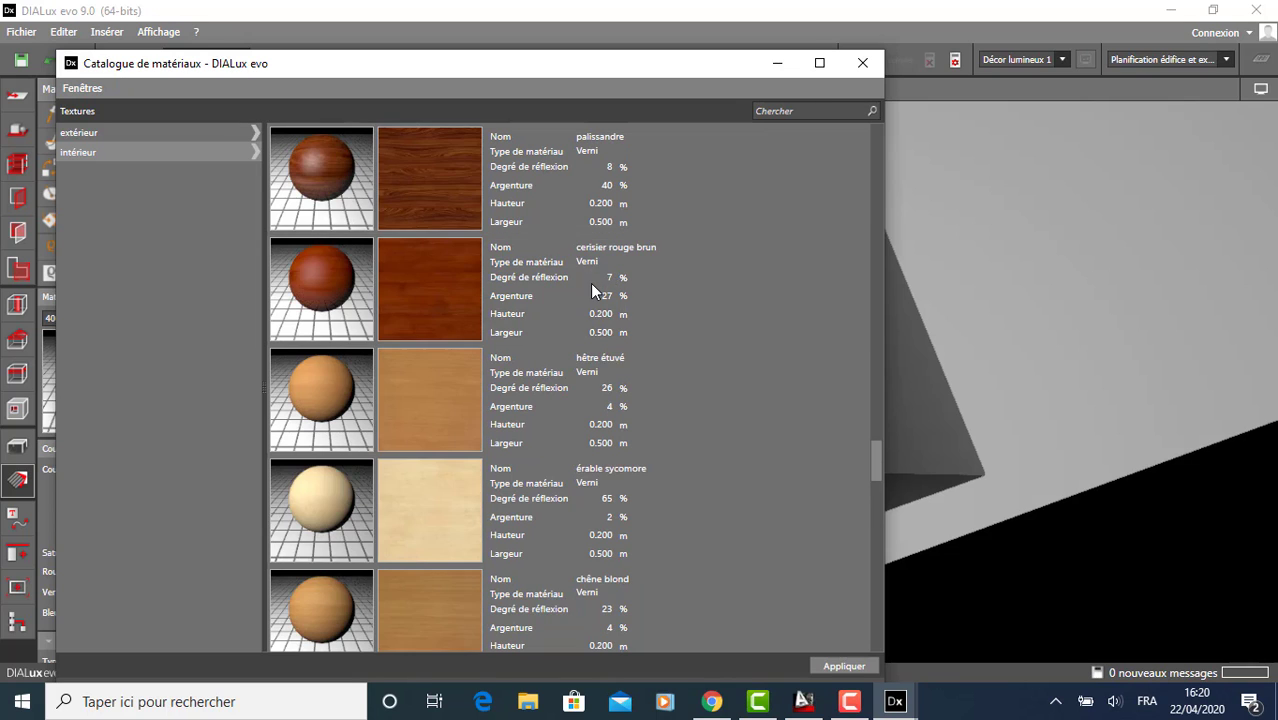
{"action": "scroll", "coordinate": [591, 284], "scroll_direction": "down", "scroll_amount": 6}
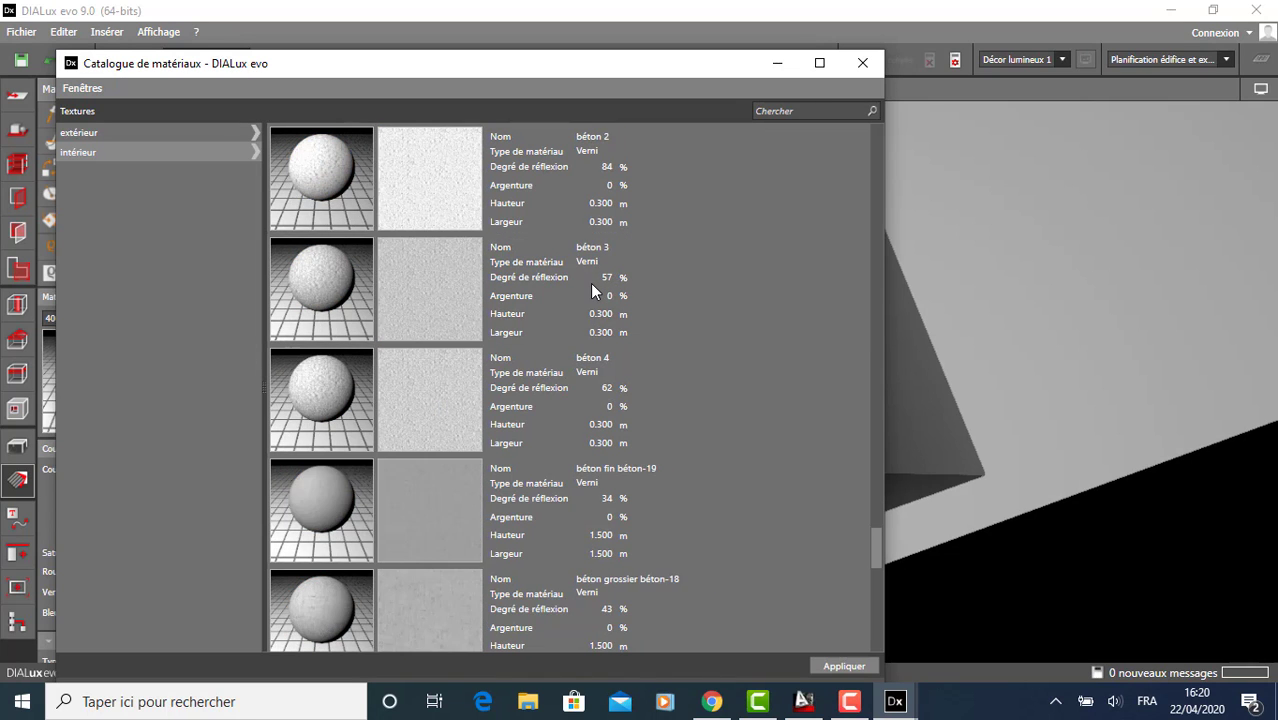
{"action": "scroll", "coordinate": [592, 284], "scroll_direction": "up", "scroll_amount": 9}
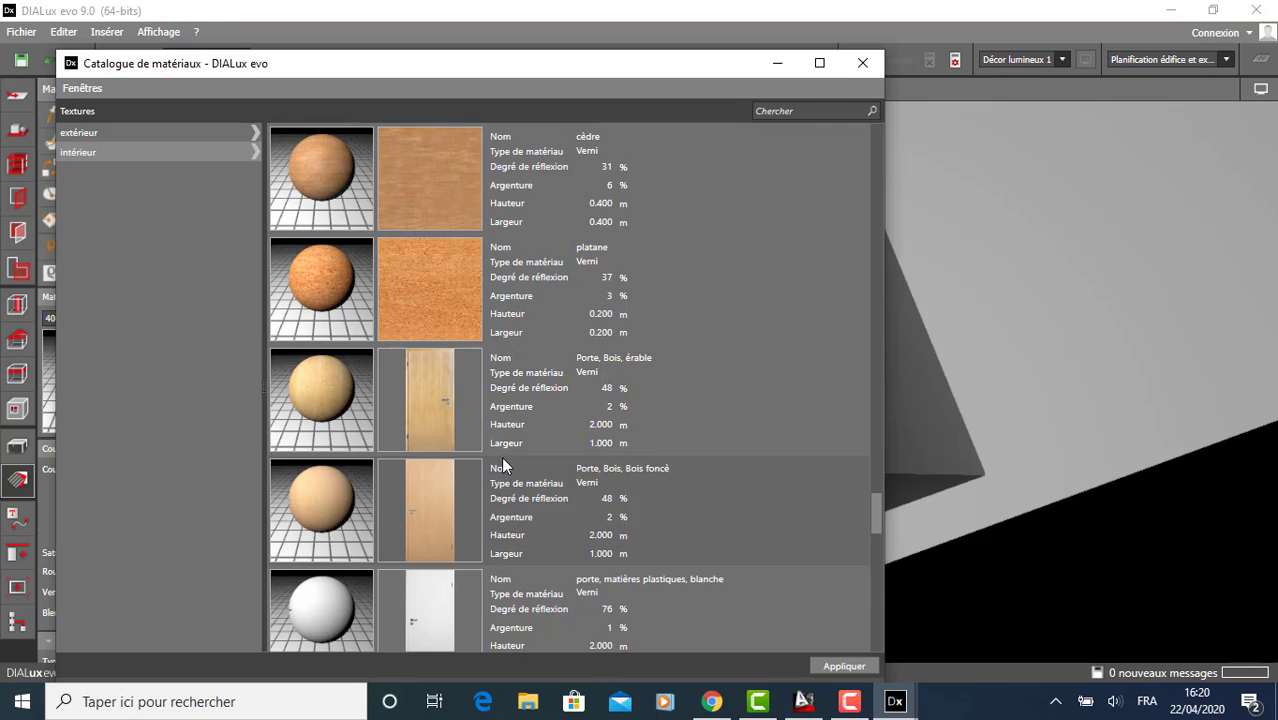
{"action": "scroll", "coordinate": [509, 450], "scroll_direction": "up", "scroll_amount": 8}
{"action": "scroll", "coordinate": [515, 440], "scroll_direction": "up", "scroll_amount": 5}
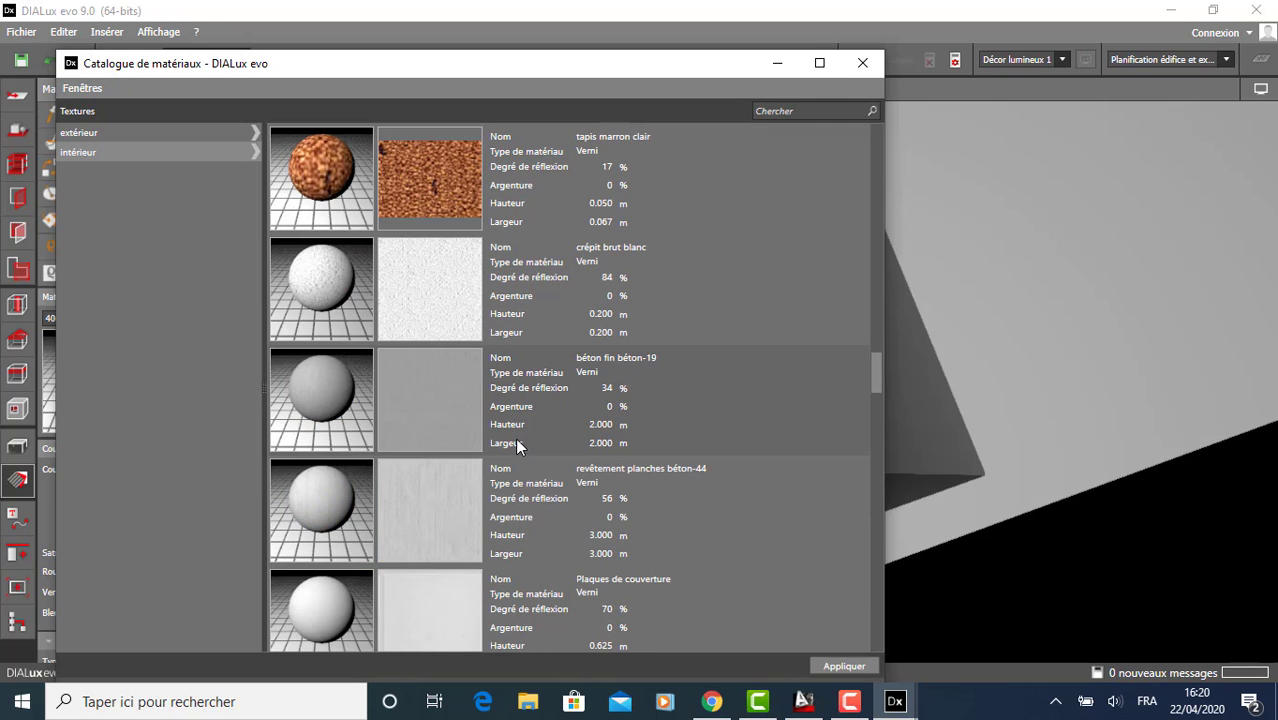
{"action": "scroll", "coordinate": [505, 415], "scroll_direction": "down", "scroll_amount": 8}
{"action": "scroll", "coordinate": [495, 382], "scroll_direction": "down", "scroll_amount": 6}
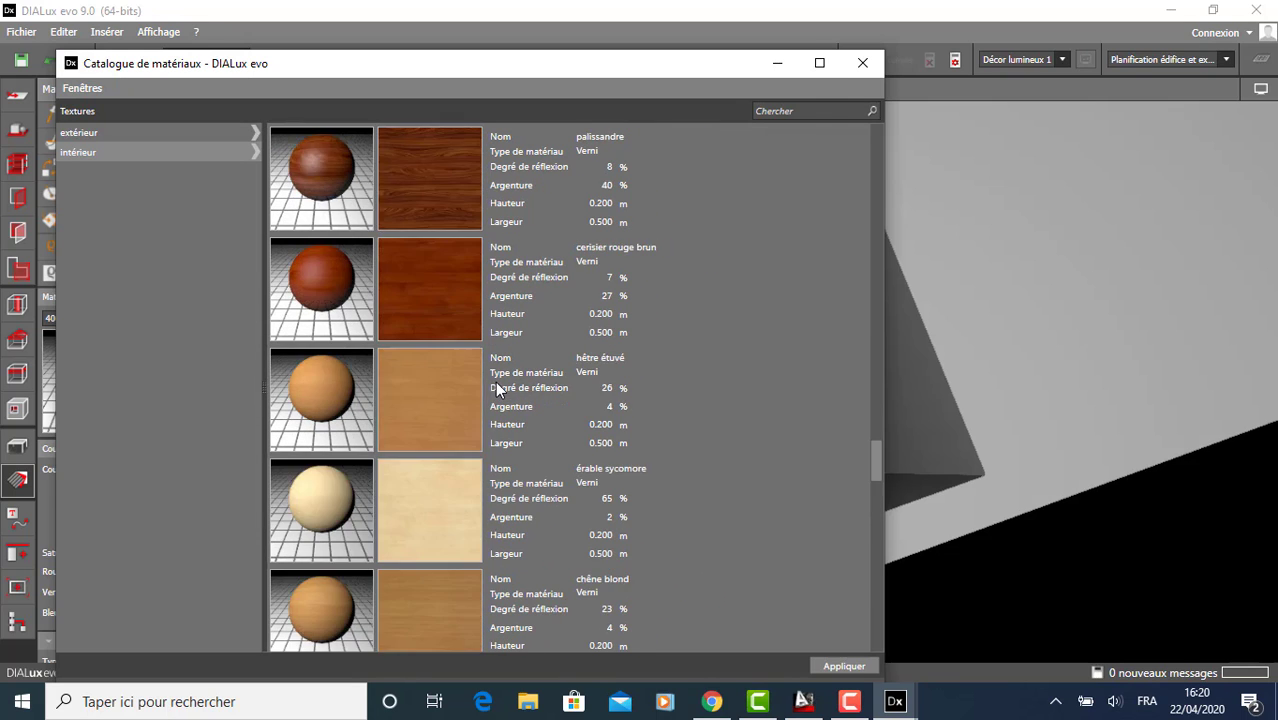
{"action": "scroll", "coordinate": [498, 381], "scroll_direction": "down", "scroll_amount": 2}
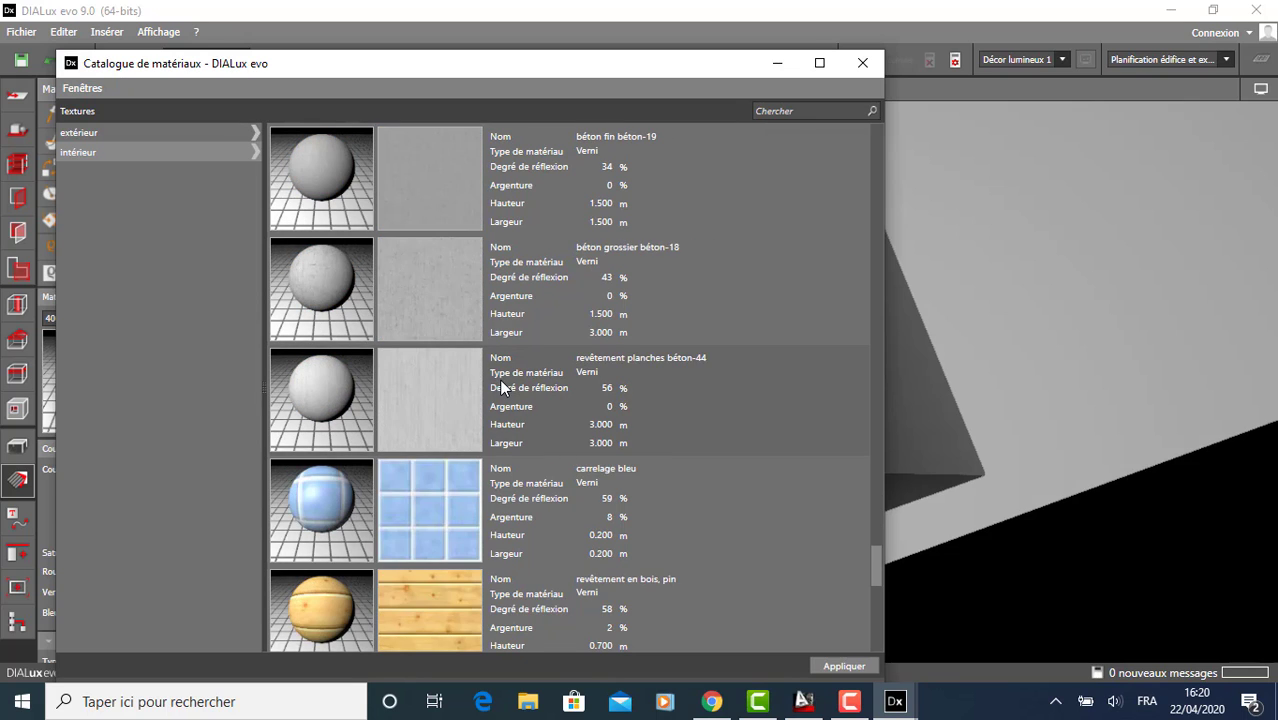
{"action": "scroll", "coordinate": [499, 379], "scroll_direction": "down", "scroll_amount": 9}
{"action": "scroll", "coordinate": [521, 382], "scroll_direction": "down", "scroll_amount": 2}
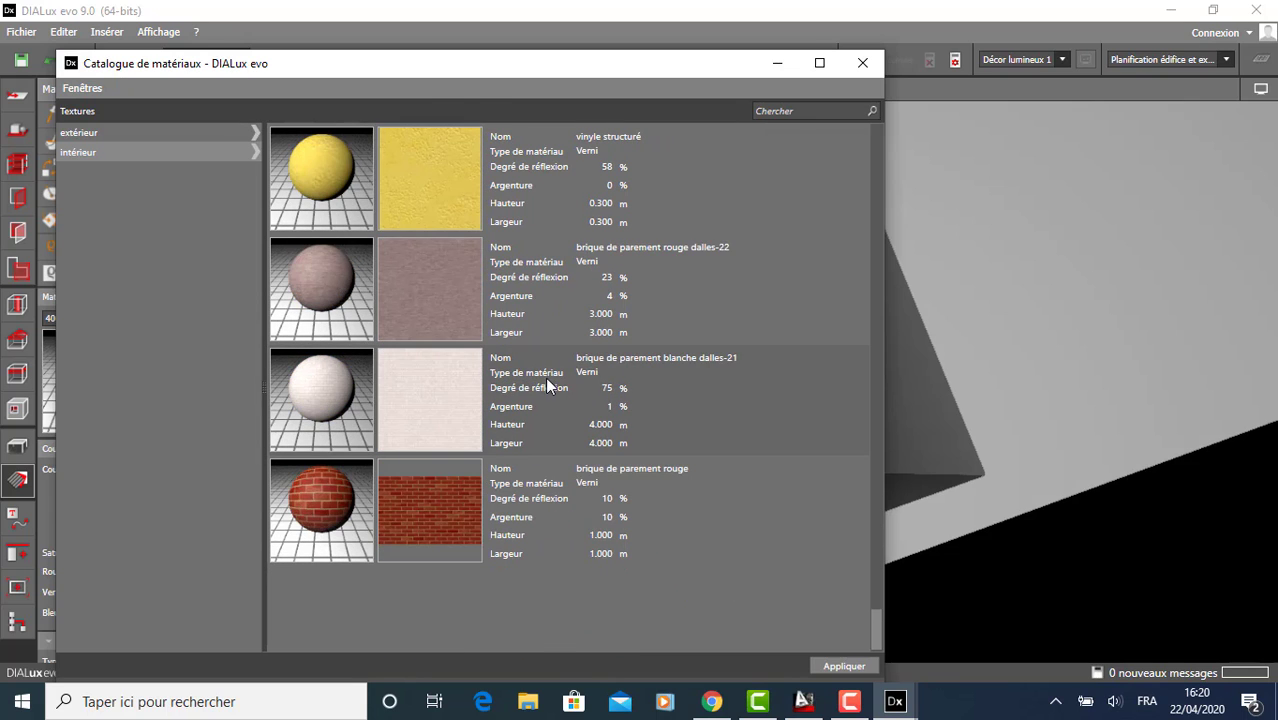
Choose the bois de racine texture as the active material and close the catalogue.
{"action": "scroll", "coordinate": [540, 372], "scroll_direction": "up", "scroll_amount": 8}
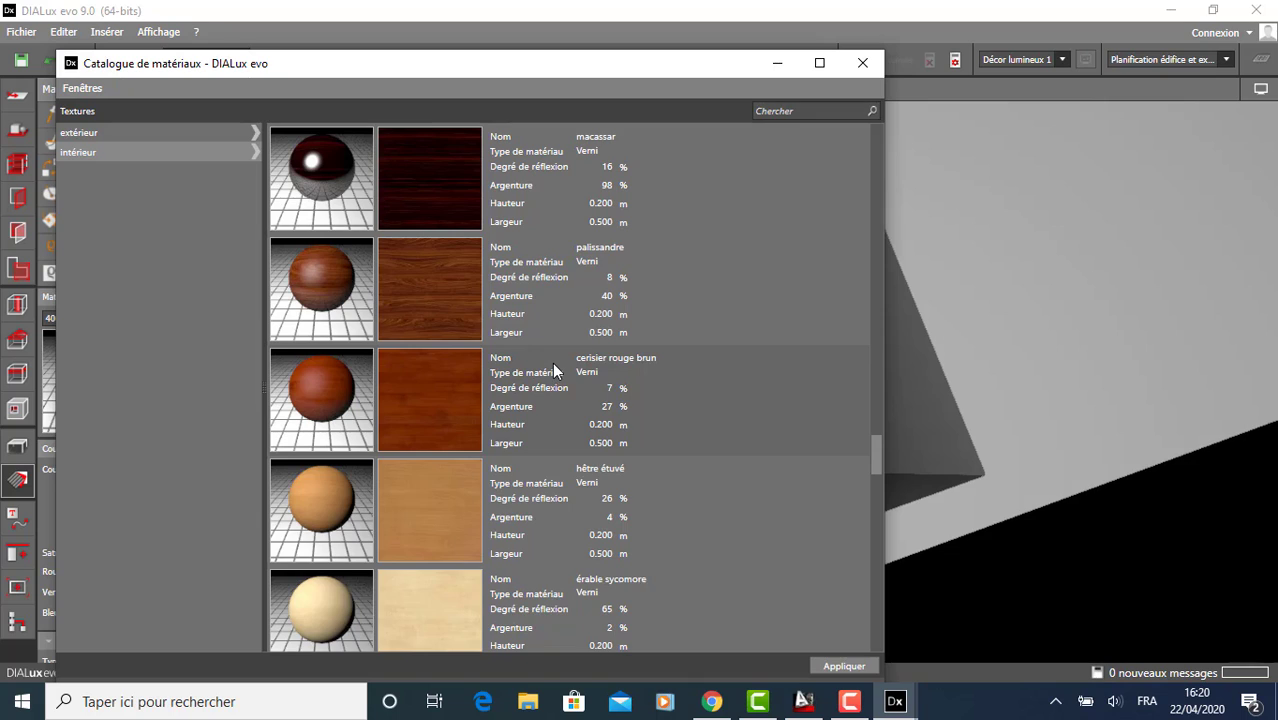
{"action": "scroll", "coordinate": [553, 368], "scroll_direction": "up", "scroll_amount": 3}
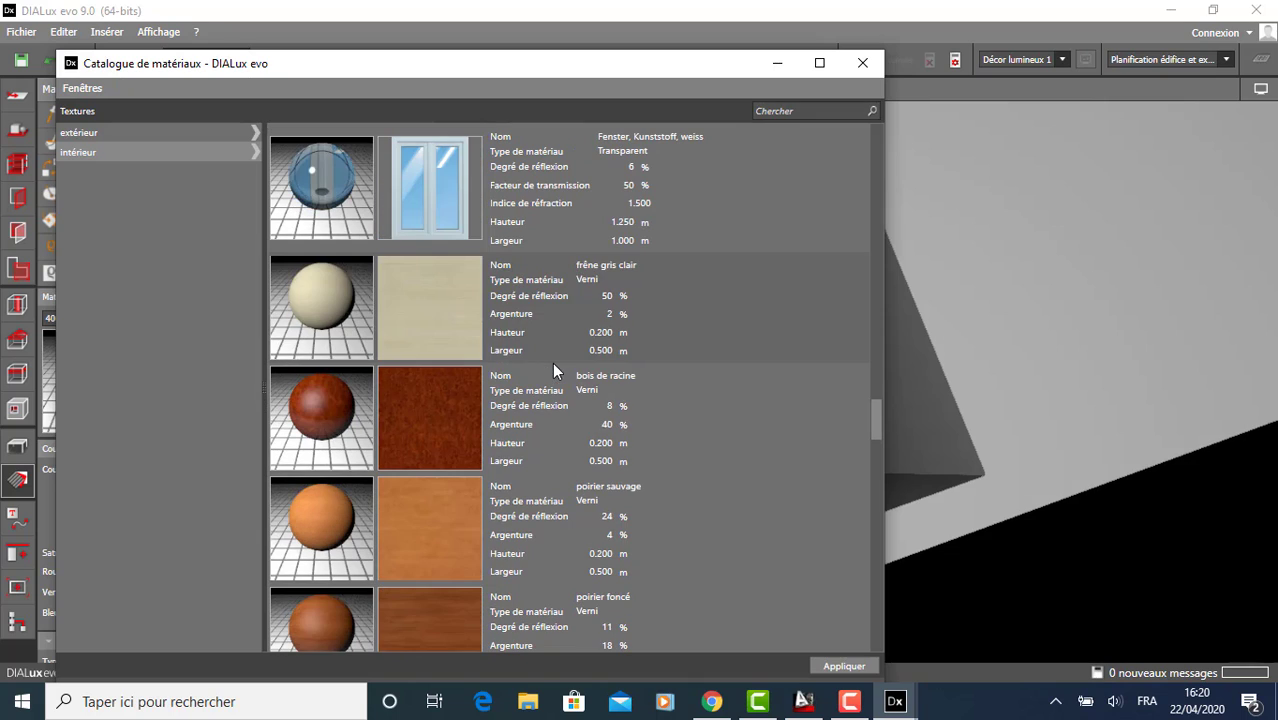
{"action": "left_click", "coordinate": [443, 530]}
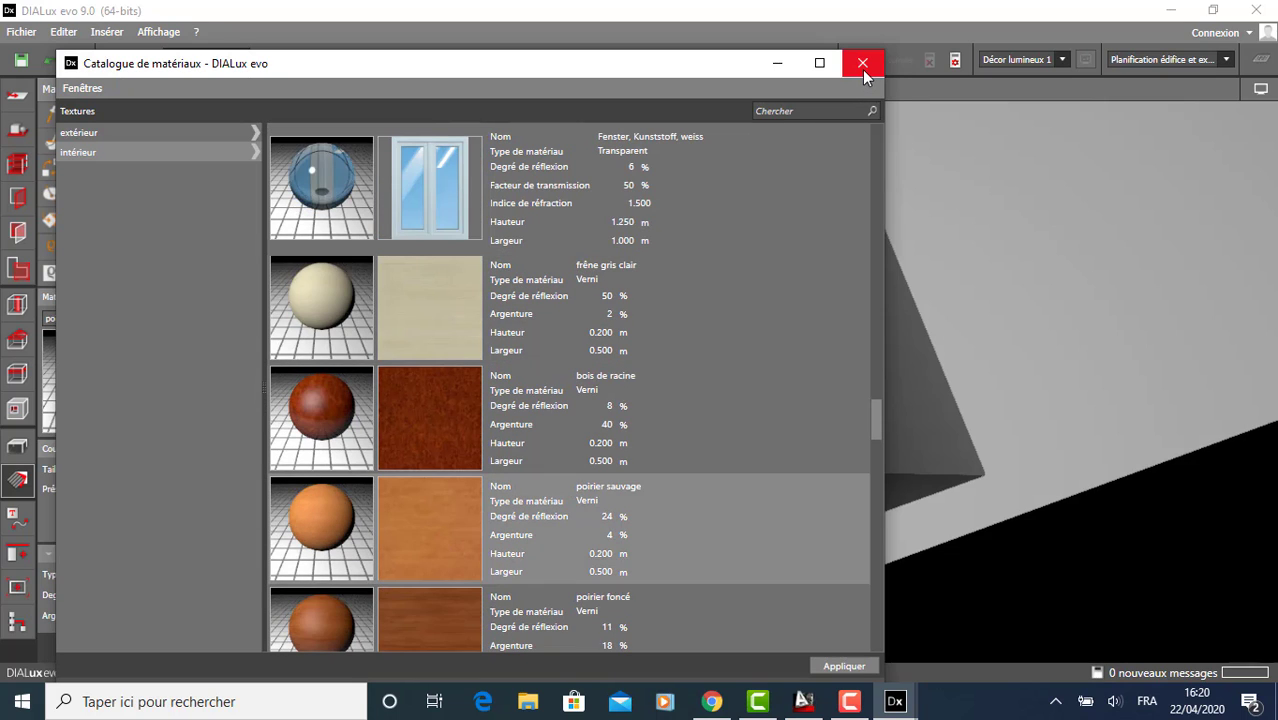
{"action": "left_click", "coordinate": [441, 400]}
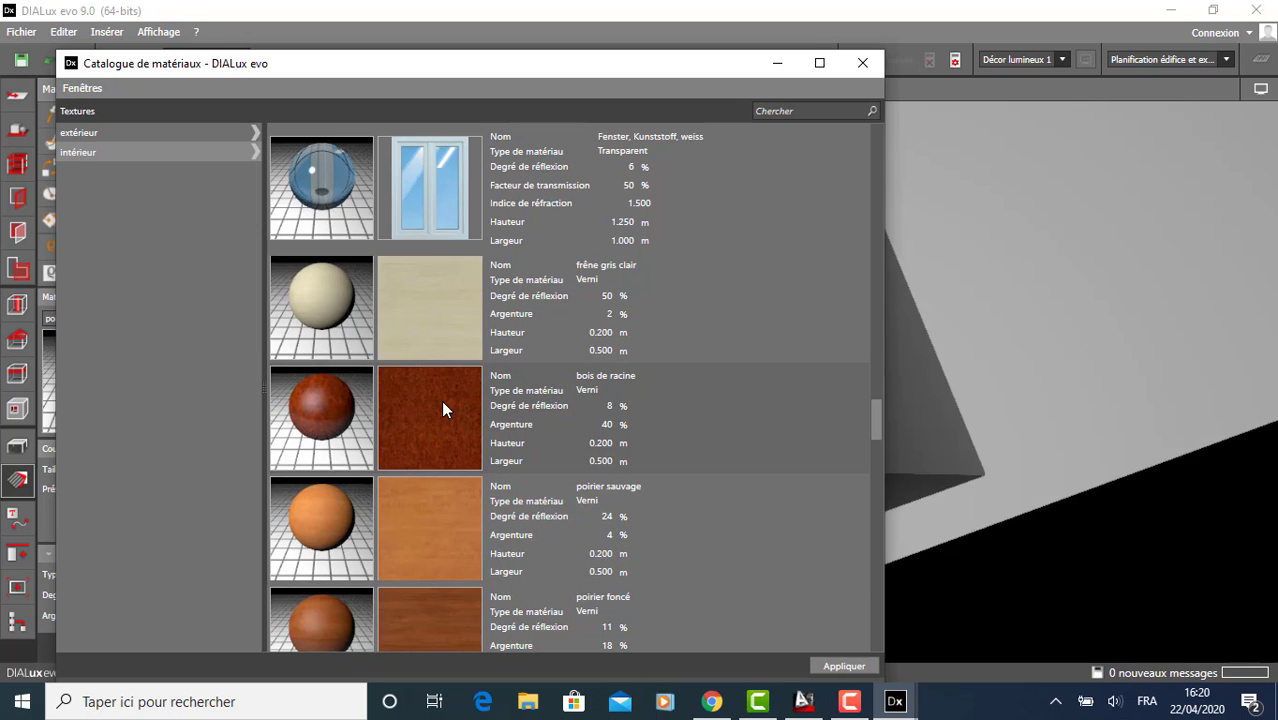
{"action": "left_click", "coordinate": [861, 66]}
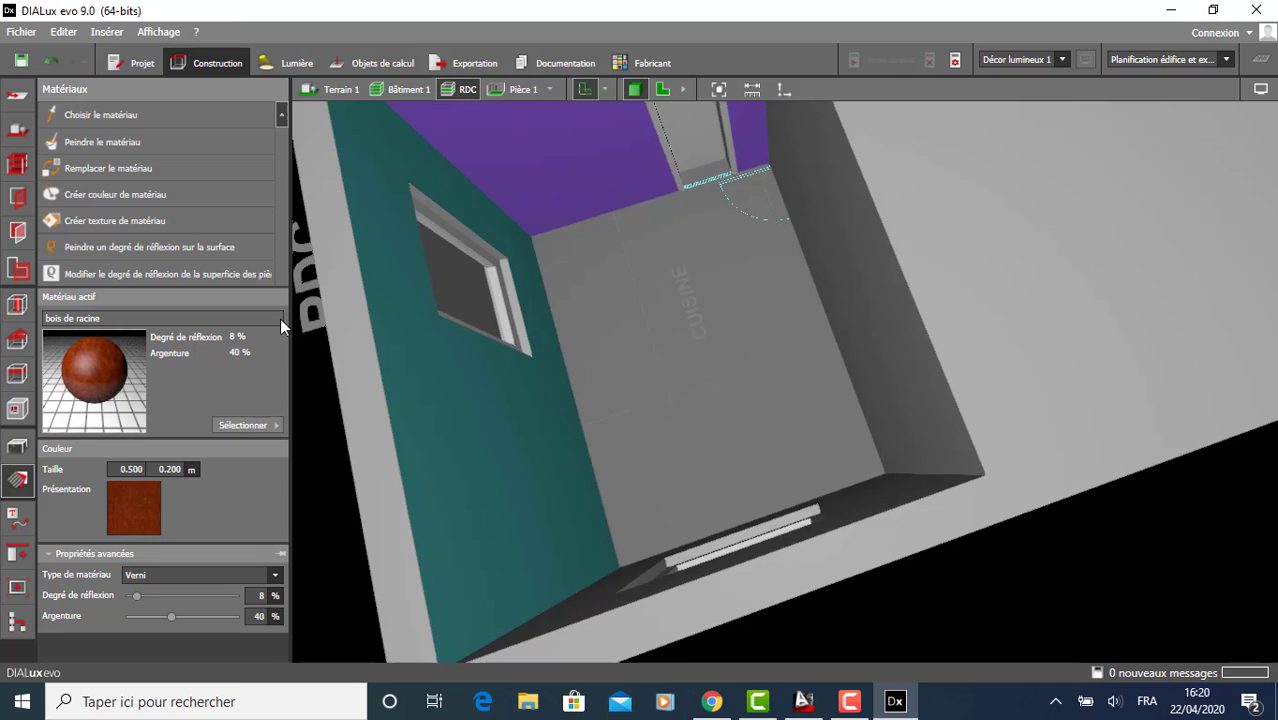
Paint the CUISINE floor with the bois de racine texture.
{"action": "left_click", "coordinate": [128, 141]}
{"action": "left_click", "coordinate": [687, 318]}
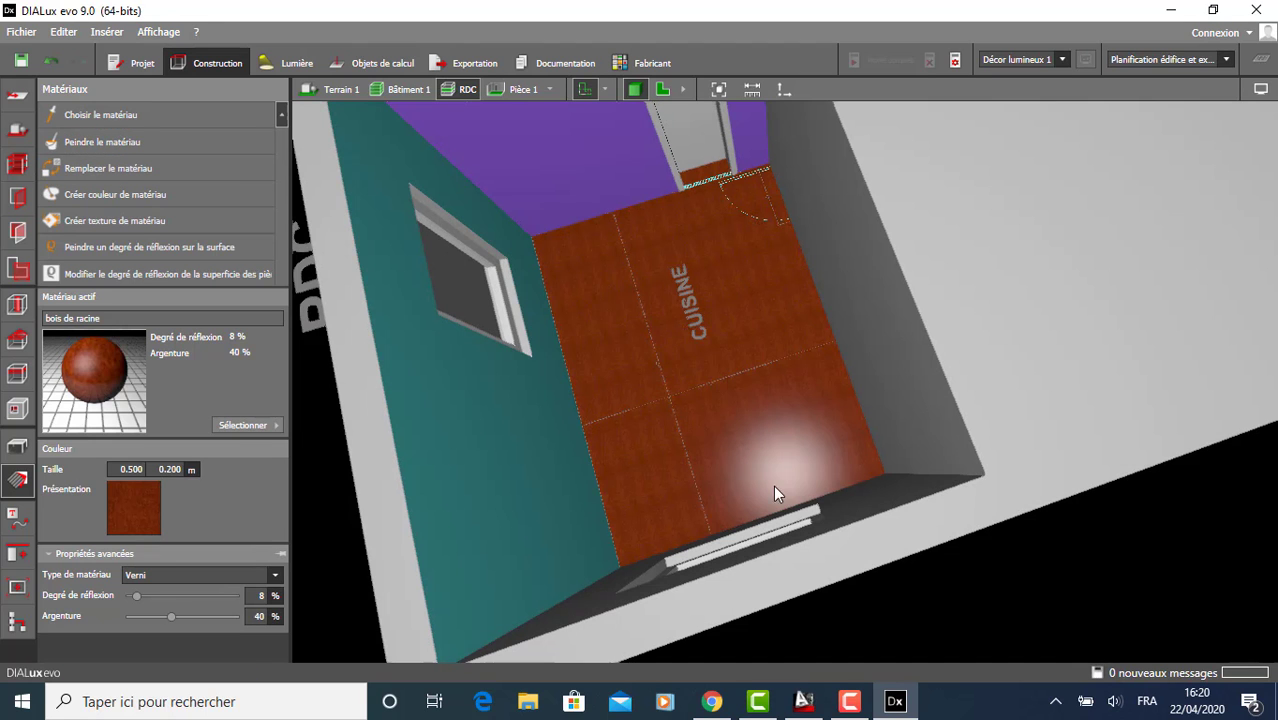
{"action": "left_click", "coordinate": [712, 376]}
{"action": "right_click_drag", "start_coordinate": [748, 404], "coordinate": [753, 345]}
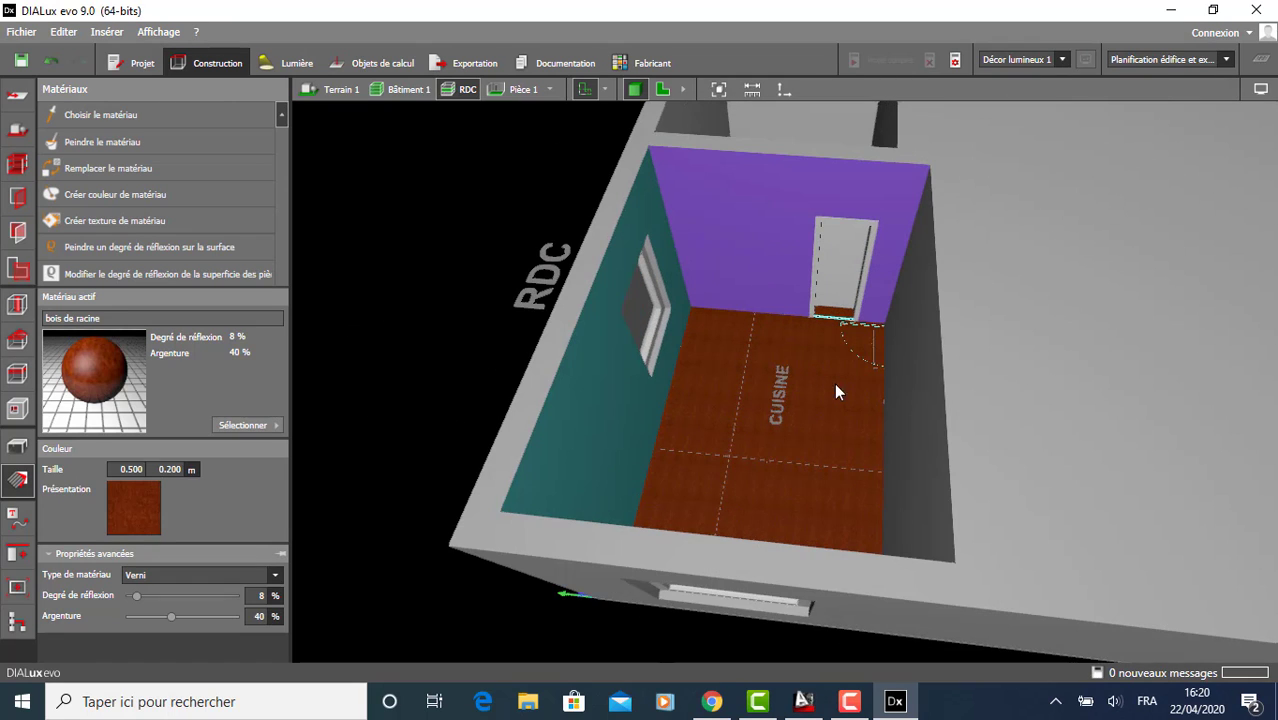
{"action": "scroll", "coordinate": [832, 357], "scroll_direction": "down", "scroll_amount": 3}
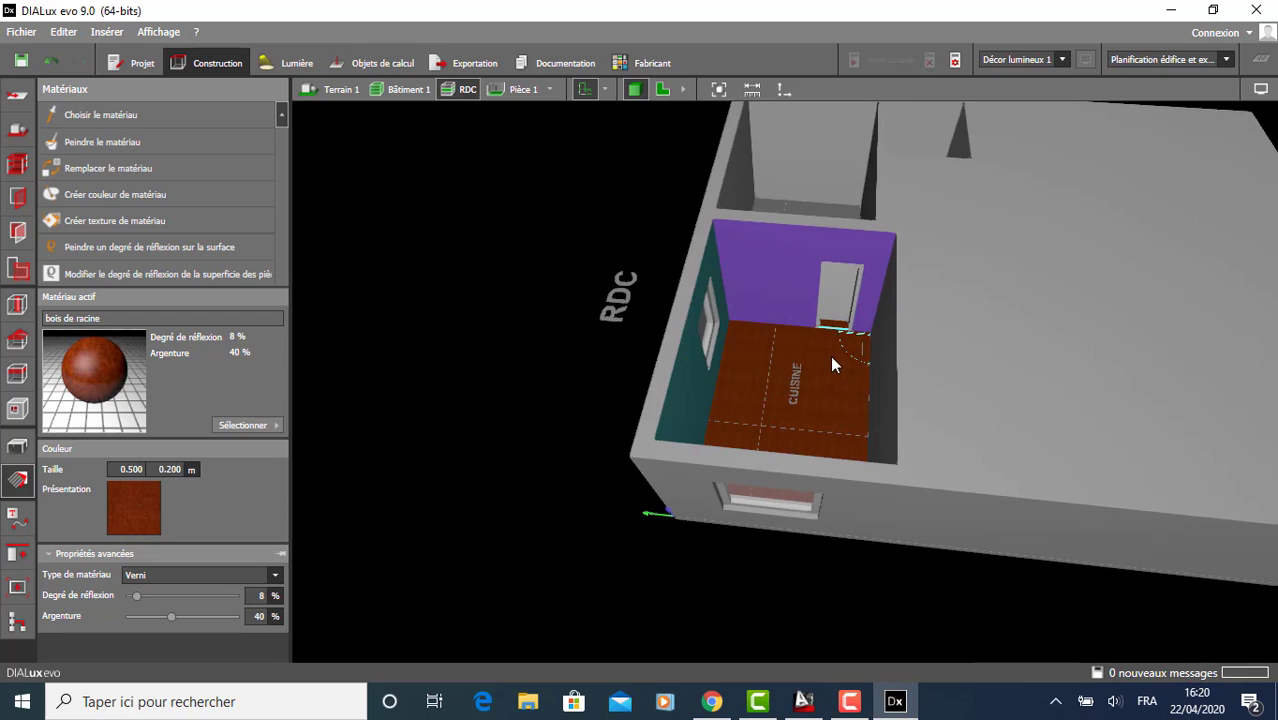
{"action": "right_click_drag", "start_coordinate": [832, 357], "coordinate": [747, 438]}
{"action": "scroll", "coordinate": [861, 399], "scroll_direction": "up", "scroll_amount": 4}
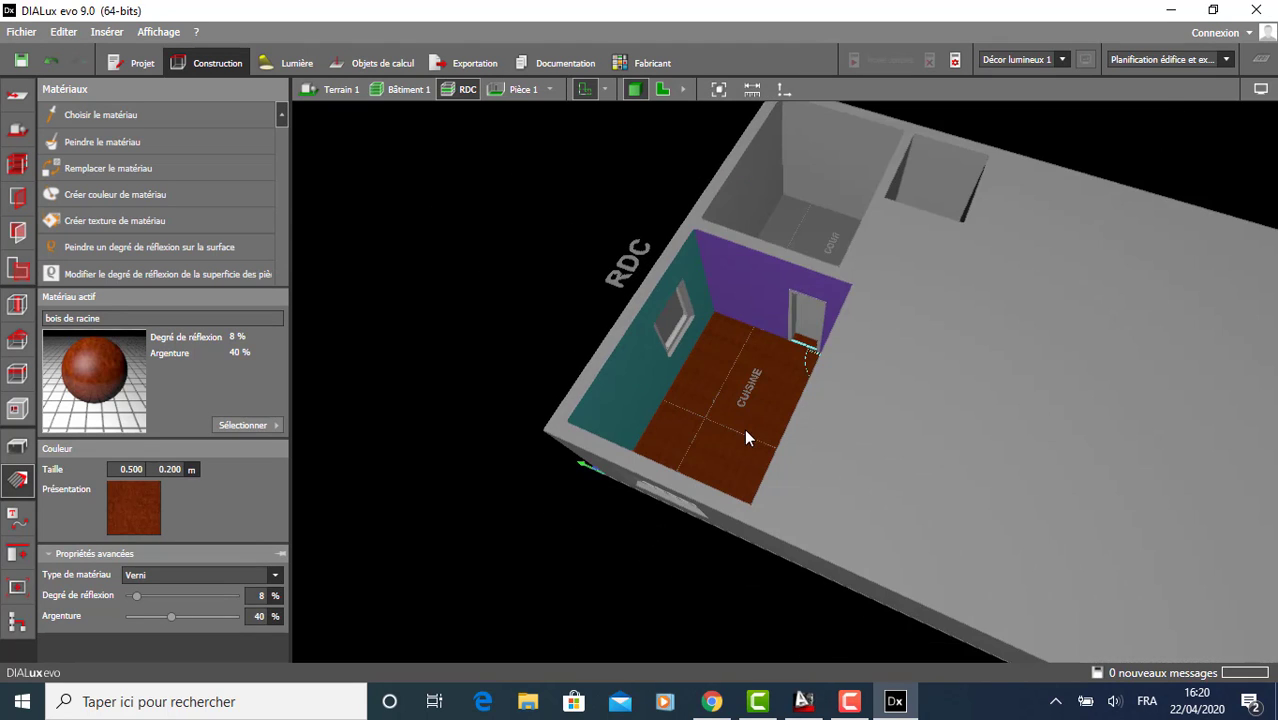
{"action": "scroll", "coordinate": [740, 437], "scroll_direction": "up", "scroll_amount": 3}
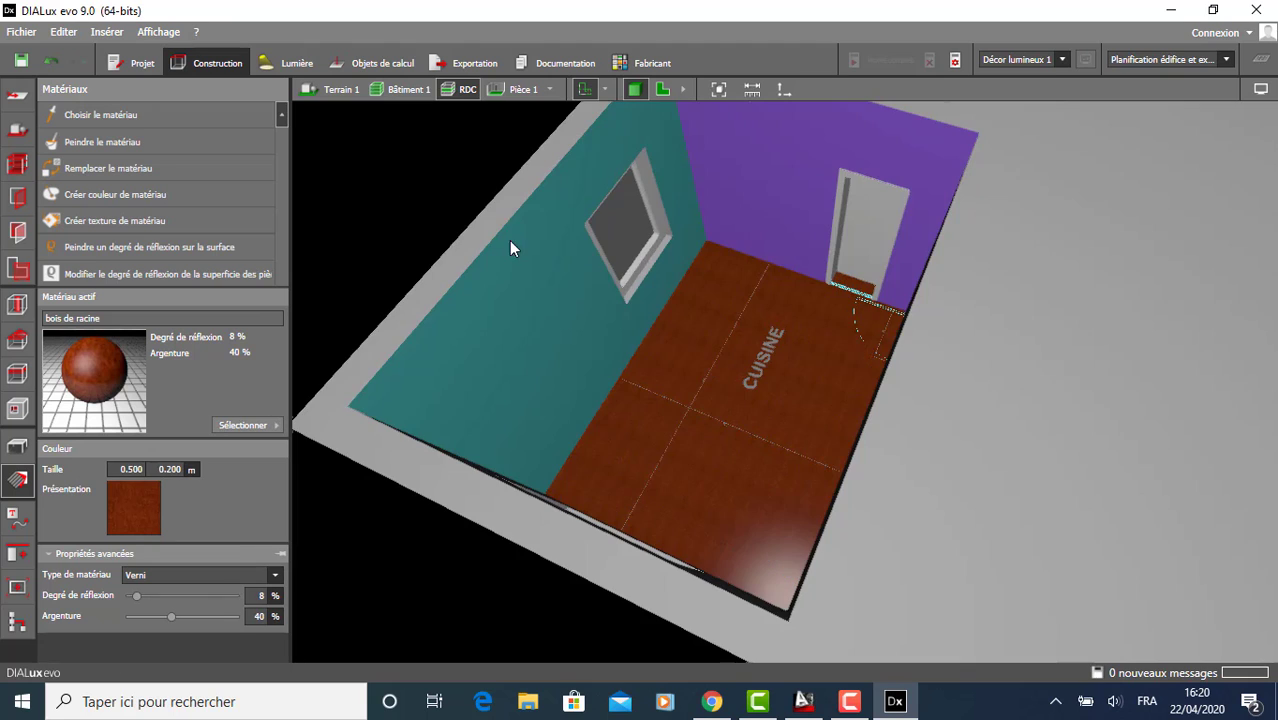
Inspect the CUISINE's painted walls and bois de racine floor from several 3D angles, and return to the RDC plan view.
{"action": "right_click_drag", "start_coordinate": [713, 425], "coordinate": [705, 466]}
{"action": "scroll", "coordinate": [745, 397], "scroll_direction": "down", "scroll_amount": 2}
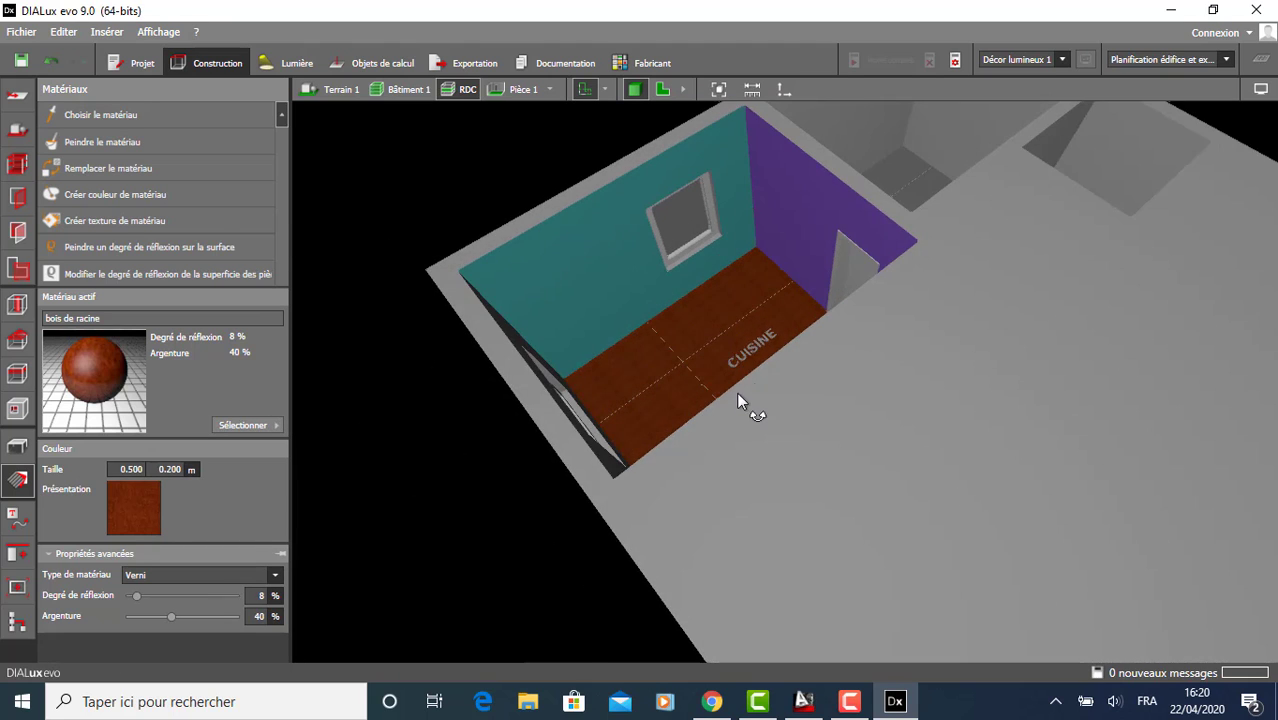
{"action": "scroll", "coordinate": [724, 404], "scroll_direction": "up", "scroll_amount": 2}
{"action": "right_click_drag", "start_coordinate": [771, 346], "coordinate": [783, 423]}
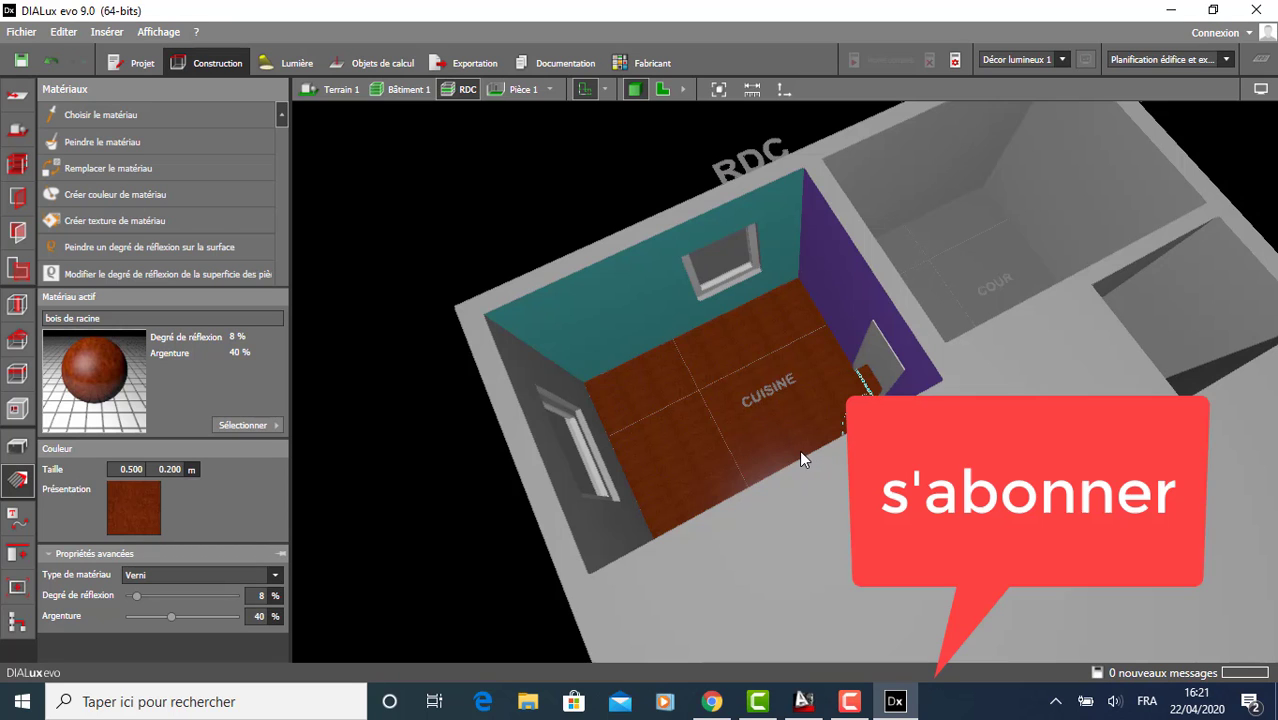
{"action": "right_click_drag", "start_coordinate": [799, 450], "coordinate": [680, 340]}
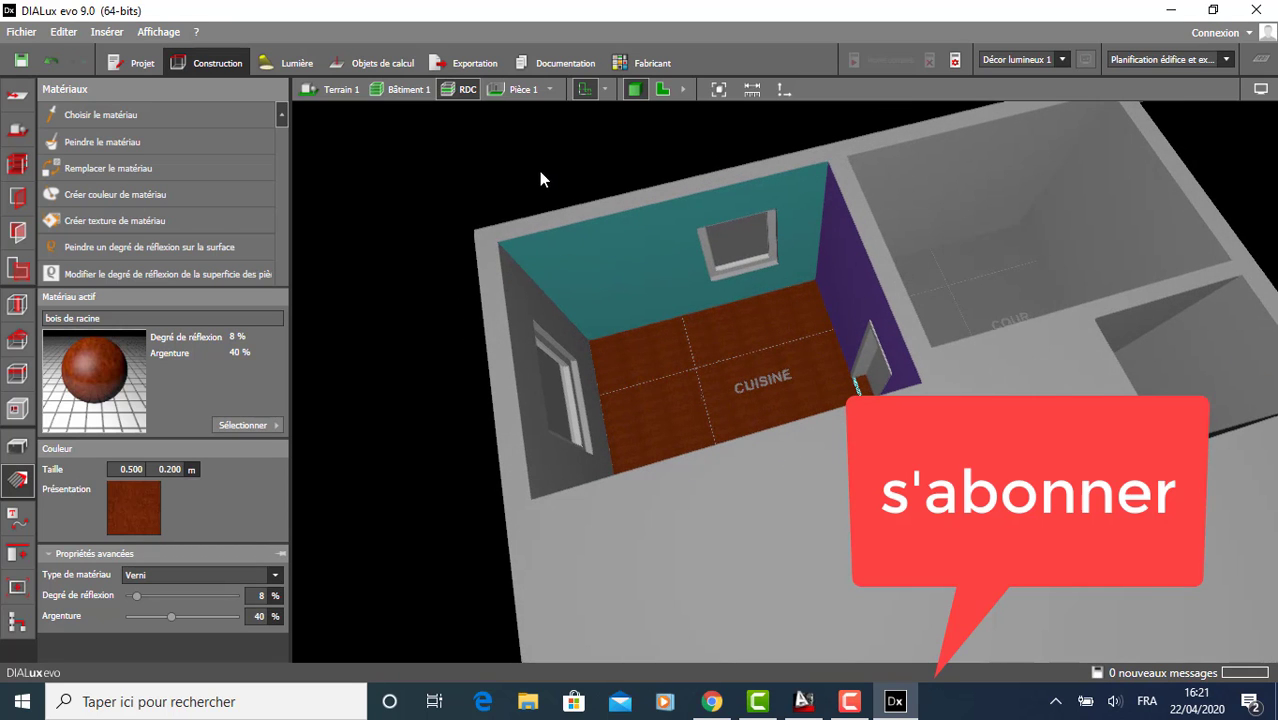
{"action": "mouse_move", "coordinate": [692, 434]}
{"action": "right_mouse_down"}
{"action": "mouse_move", "coordinate": [800, 430]}
{"action": "mouse_move", "coordinate": [785, 463]}
{"action": "mouse_move", "coordinate": [697, 358]}
{"action": "mouse_move", "coordinate": [737, 447]}
{"action": "mouse_move", "coordinate": [832, 514]}
{"action": "mouse_move", "coordinate": [732, 333]}
{"action": "mouse_move", "coordinate": [749, 428]}
{"action": "mouse_move", "coordinate": [735, 368]}
{"action": "right_mouse_up"}
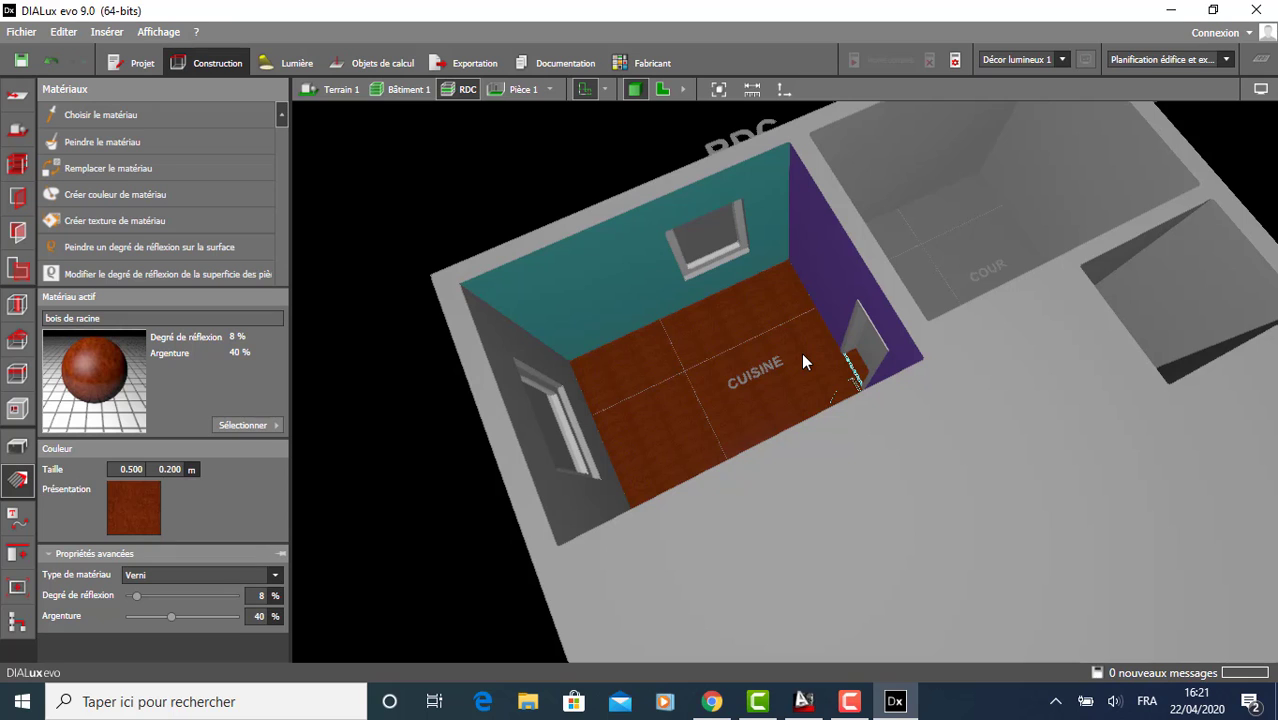
{"action": "scroll", "coordinate": [712, 293], "scroll_direction": "down", "scroll_amount": 5}
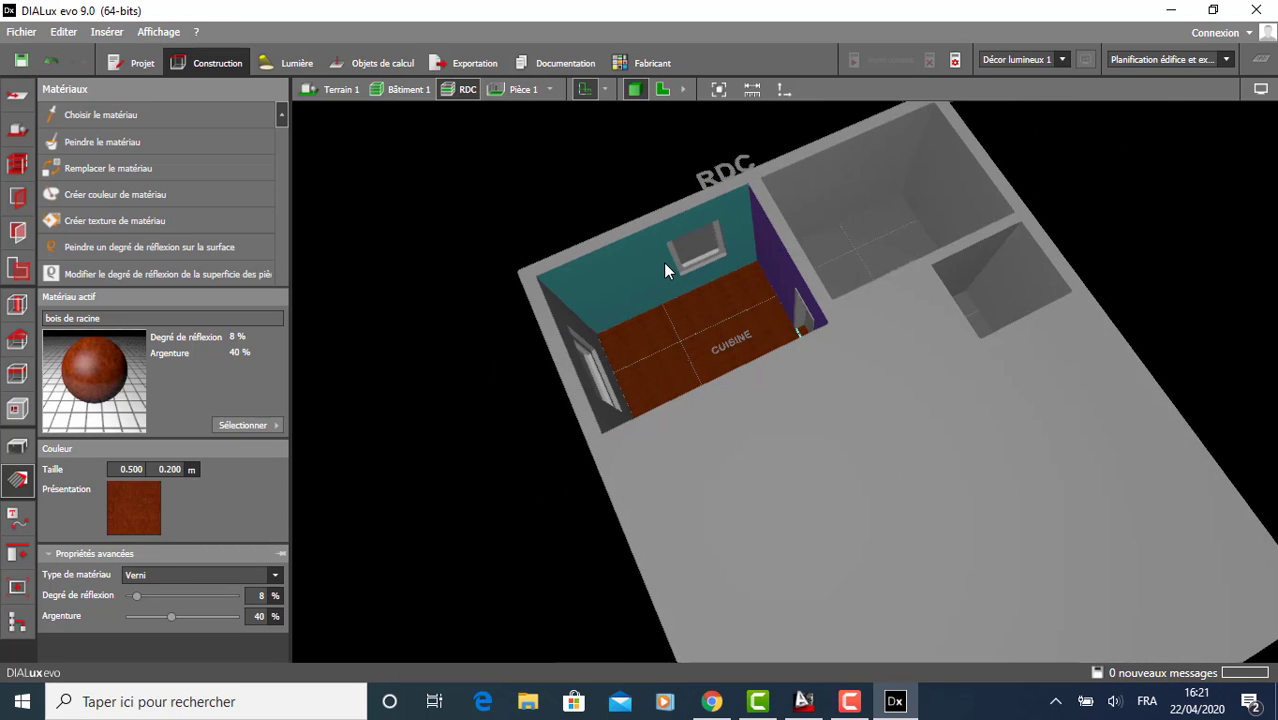
{"action": "scroll", "coordinate": [754, 299], "scroll_direction": "up", "scroll_amount": 6}
{"action": "right_click_drag", "start_coordinate": [754, 299], "coordinate": [724, 179]}
{"action": "left_click", "coordinate": [662, 90]}
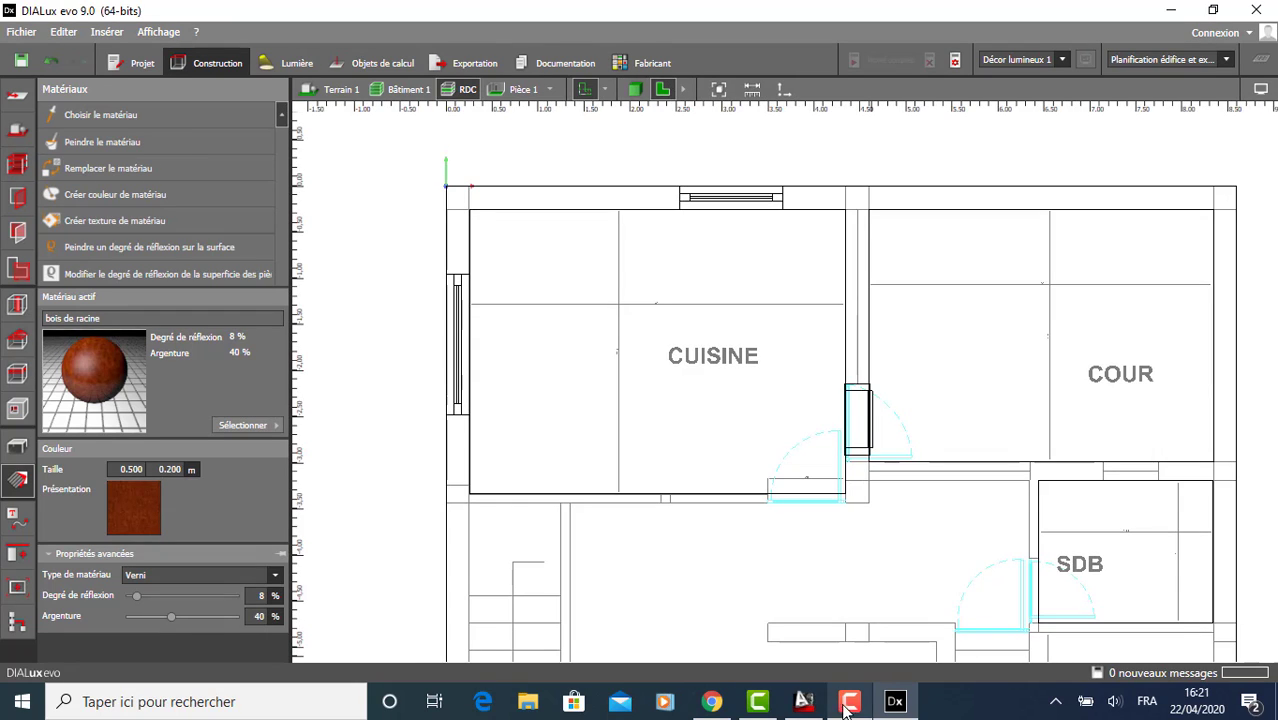